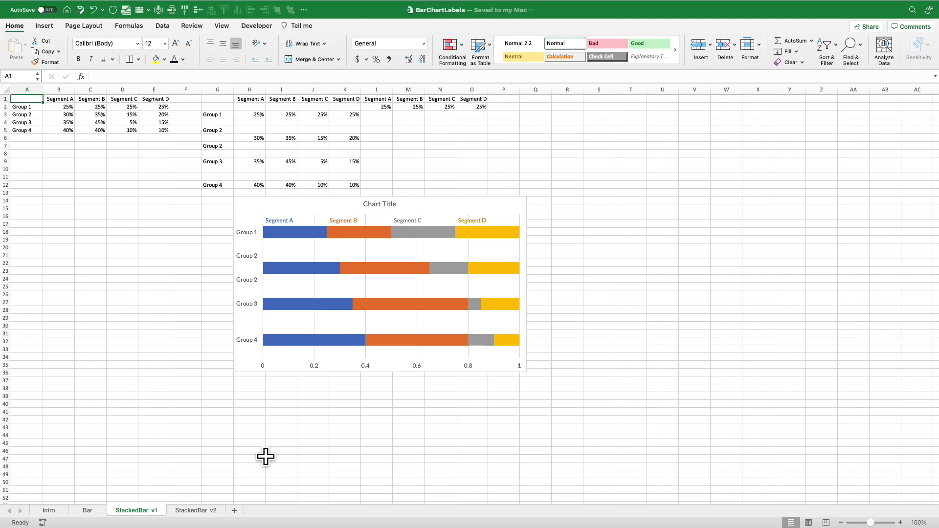
On the Bar sheet, copy the Segment A heading from B1 into C1
{"action": "left_click", "coordinate": [205, 511]}
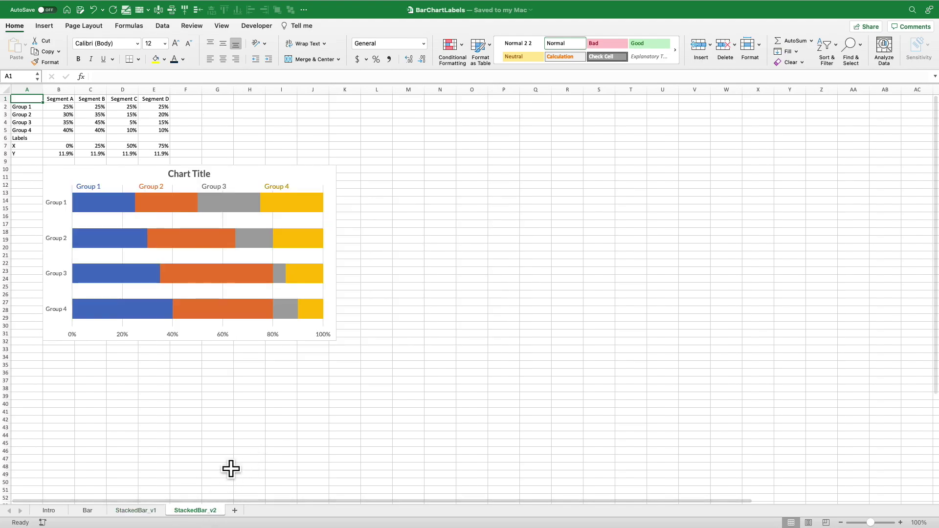
{"action": "left_click", "coordinate": [98, 511]}
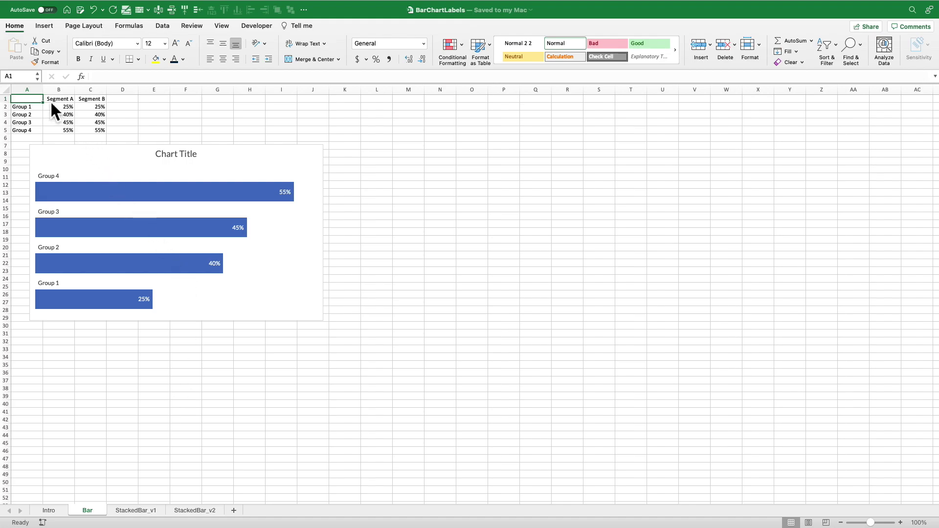
{"action": "left_click_drag", "start_coordinate": [62, 106], "coordinate": [64, 129]}
{"action": "left_click", "coordinate": [71, 99]}
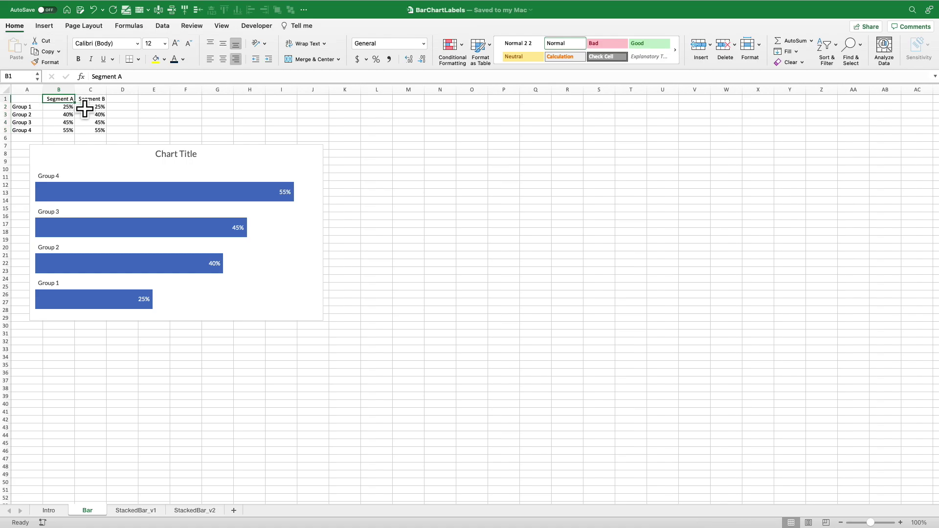
{"action": "key", "text": "super+c"}
{"action": "left_click", "coordinate": [77, 98]}
{"action": "key", "text": "super+v"}
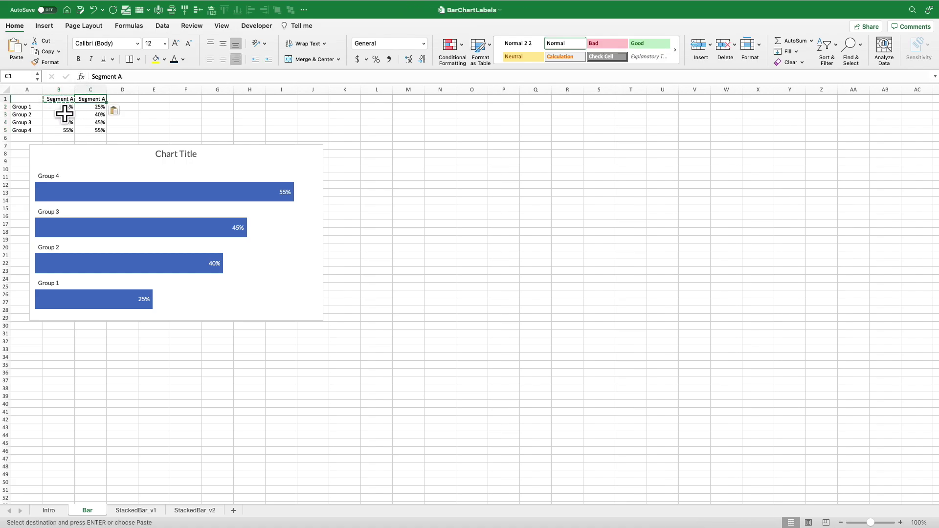
Insert a 2-D clustered bar chart from the data in A1:C5
{"action": "left_click_drag", "start_coordinate": [19, 100], "coordinate": [104, 139]}
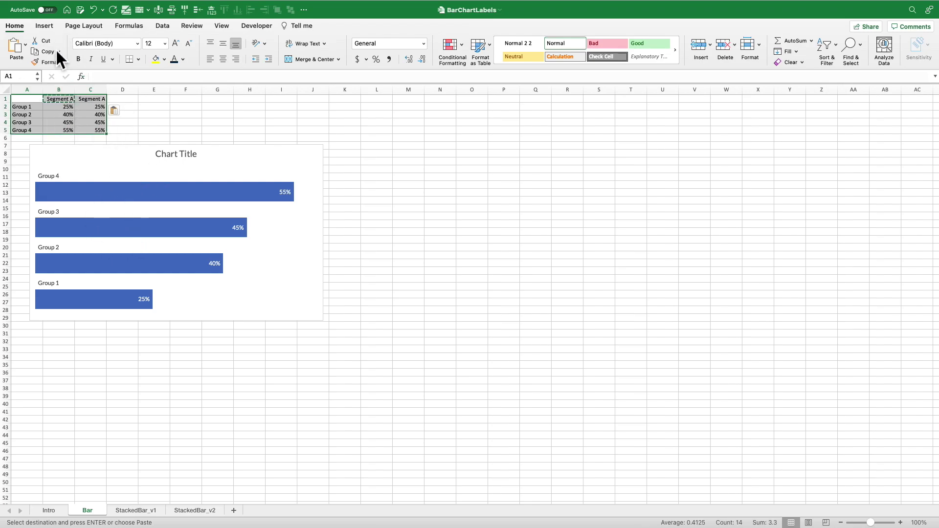
{"action": "left_click", "coordinate": [49, 28]}
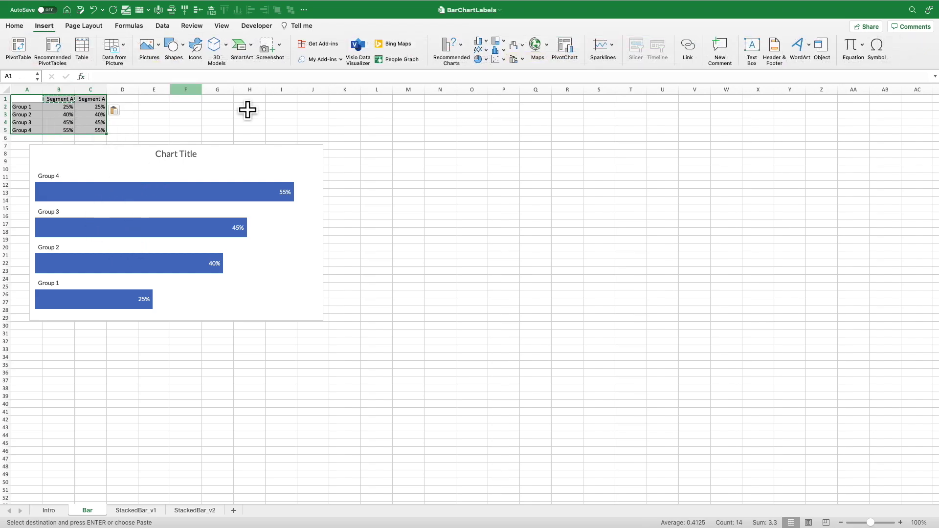
{"action": "left_click", "coordinate": [486, 42]}
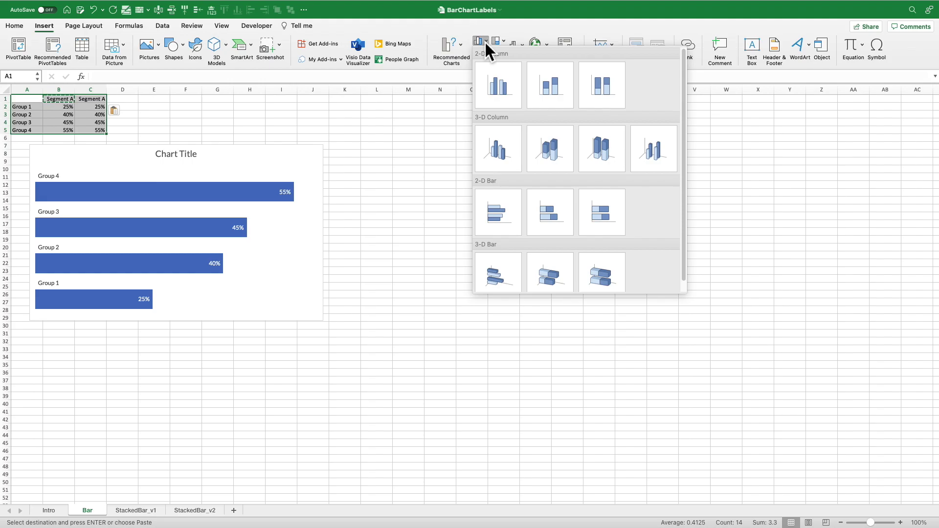
{"action": "left_click", "coordinate": [507, 214]}
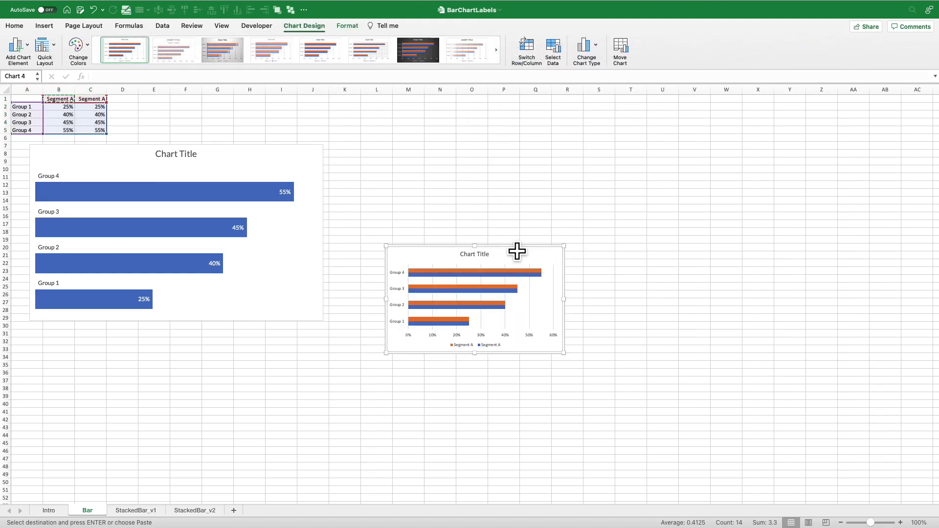
Set the new chart's height to 5" and place it beside the existing chart
{"action": "left_click", "coordinate": [344, 27]}
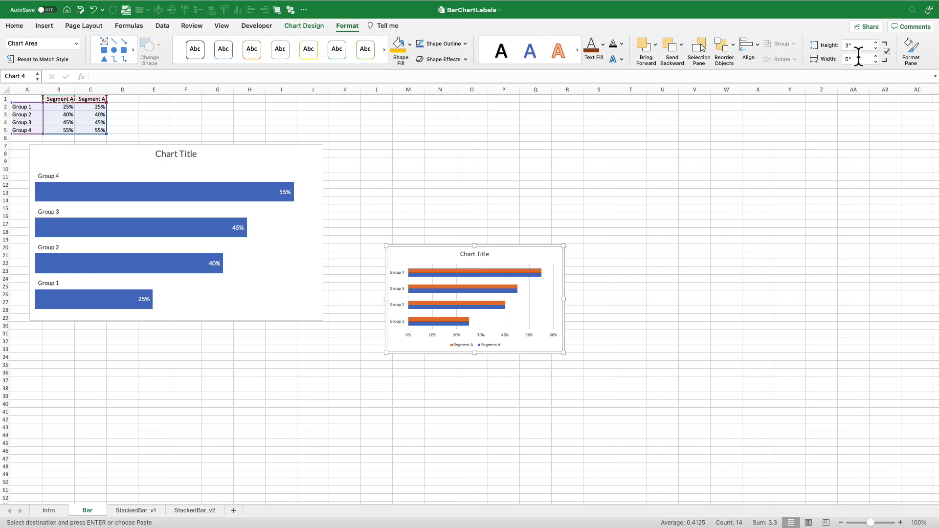
{"action": "key", "text": "Return"}
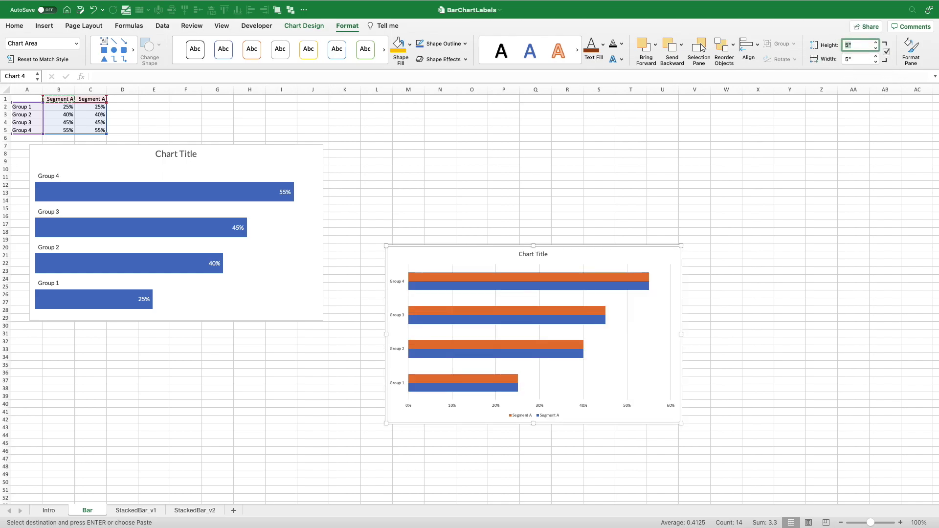
{"action": "left_click_drag", "start_coordinate": [520, 263], "coordinate": [450, 160]}
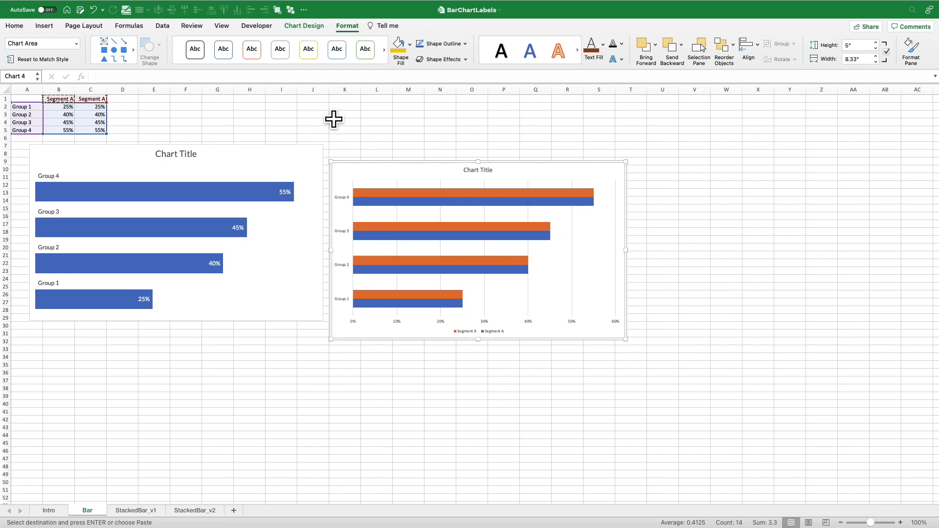
Set the new chart's text to the Lato font at size 12
{"action": "left_click", "coordinate": [17, 25]}
{"action": "left_click", "coordinate": [116, 44]}
{"action": "type", "text": "Lato"}
{"action": "key", "text": "Tab"}
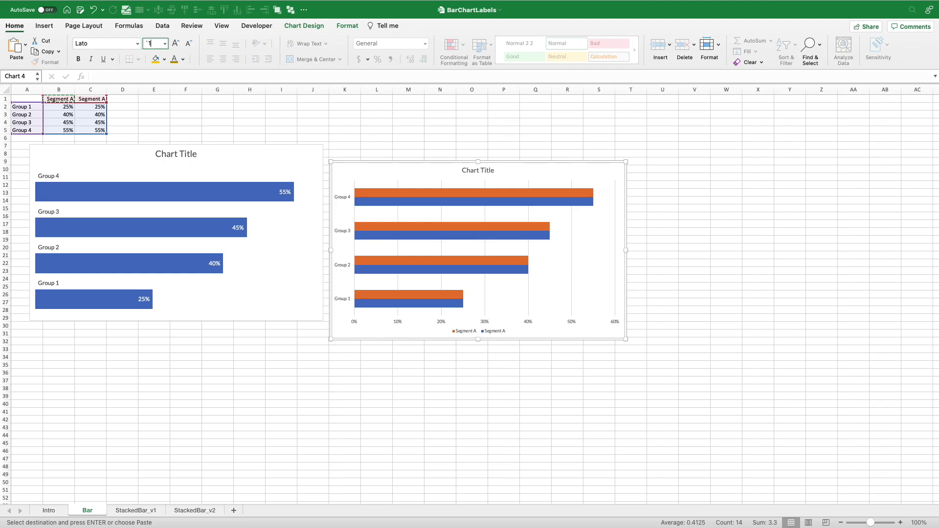
{"action": "type", "text": "12"}
{"action": "key", "text": "Return"}
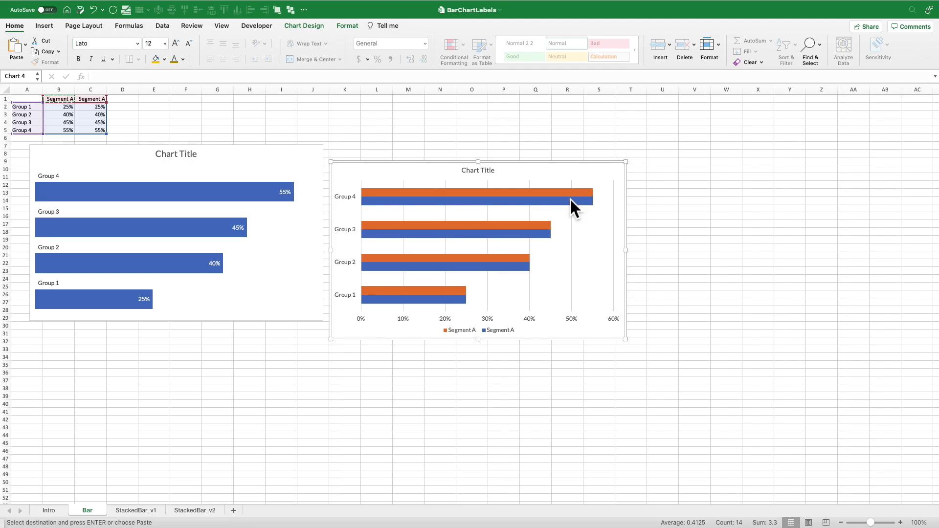
Add white data labels to the blue series of the new chart, positioned at Inside End
{"action": "mouse_move", "coordinate": [549, 205]}
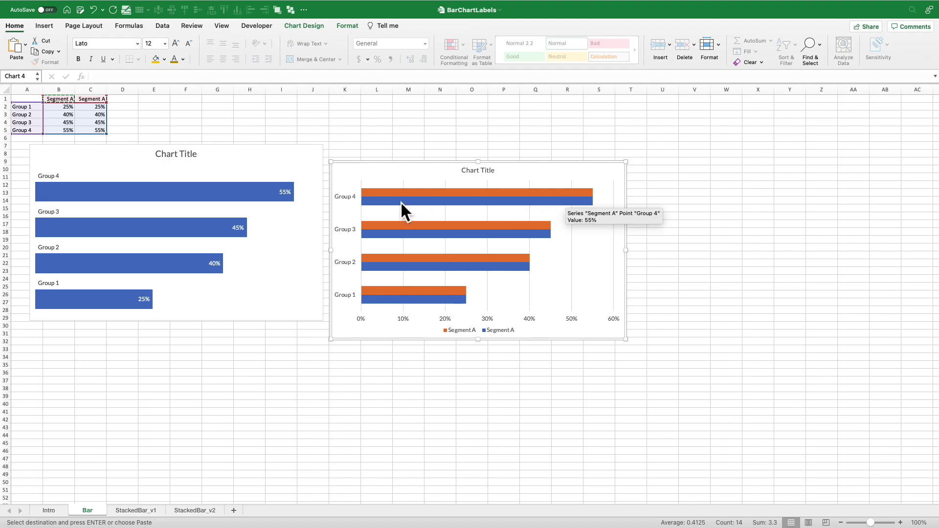
{"action": "left_click", "coordinate": [488, 204]}
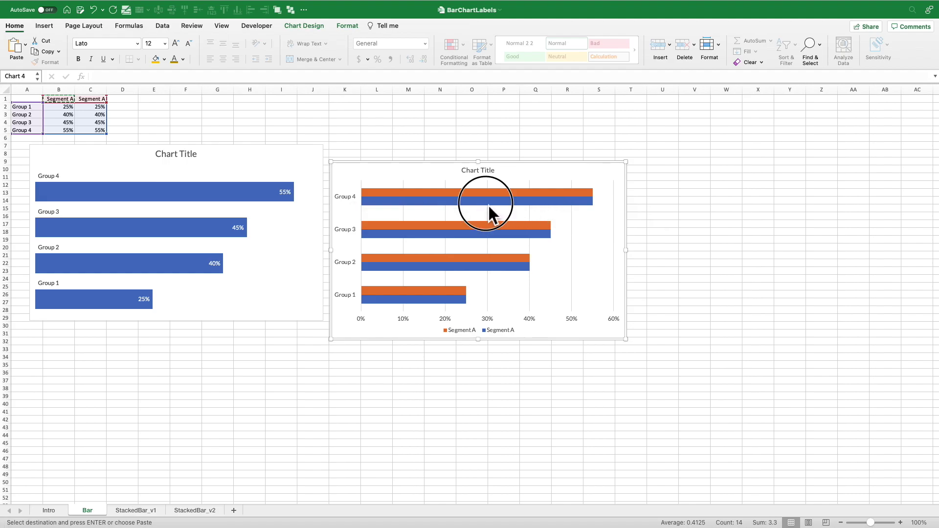
{"action": "right_click", "coordinate": [499, 202]}
{"action": "left_click", "coordinate": [526, 271]}
{"action": "right_click", "coordinate": [604, 202]}
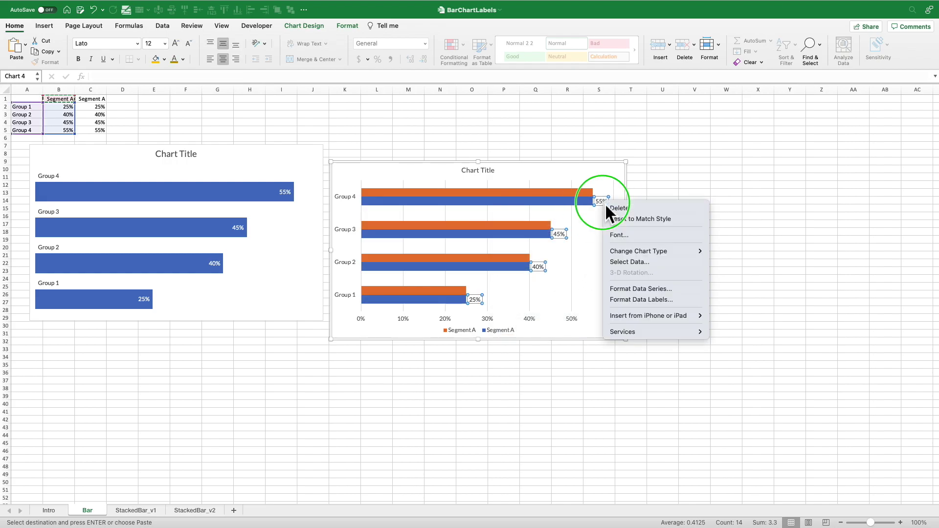
{"action": "left_click", "coordinate": [628, 298]}
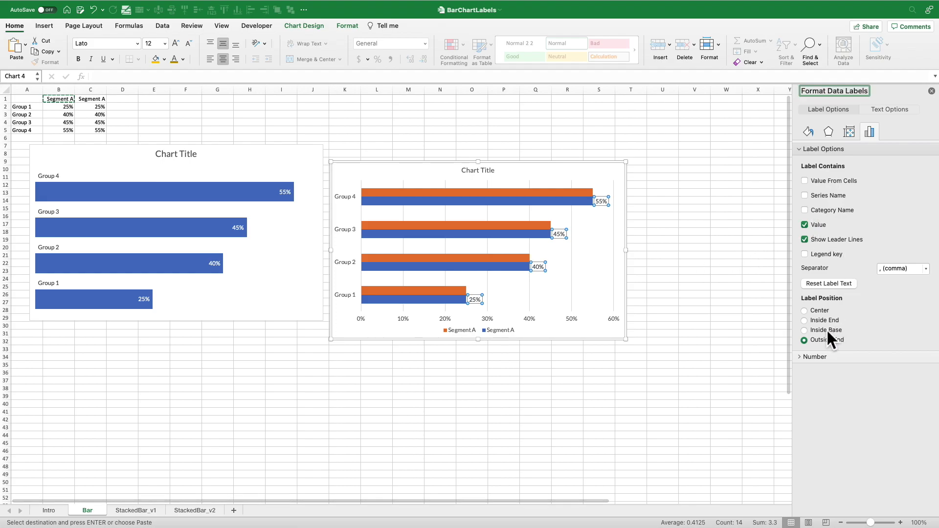
{"action": "left_click", "coordinate": [823, 320]}
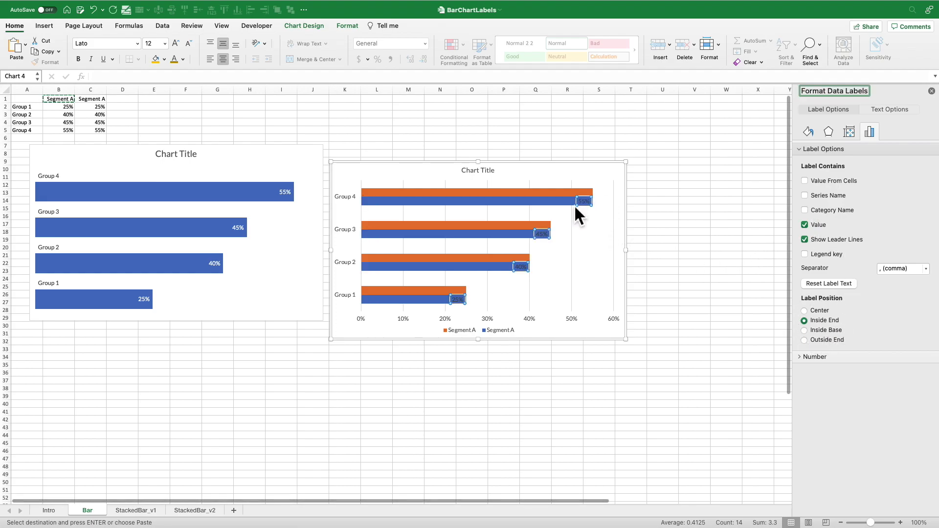
{"action": "left_click", "coordinate": [183, 59]}
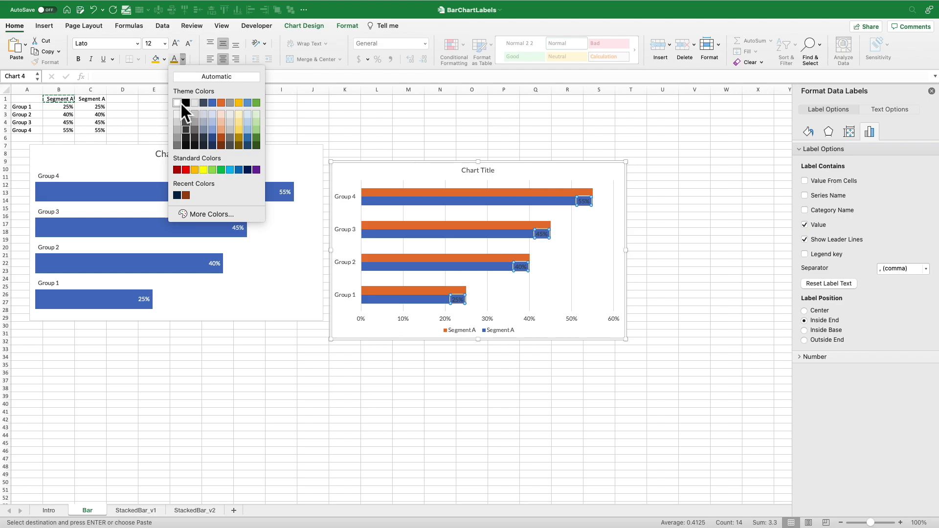
{"action": "left_click", "coordinate": [179, 103]}
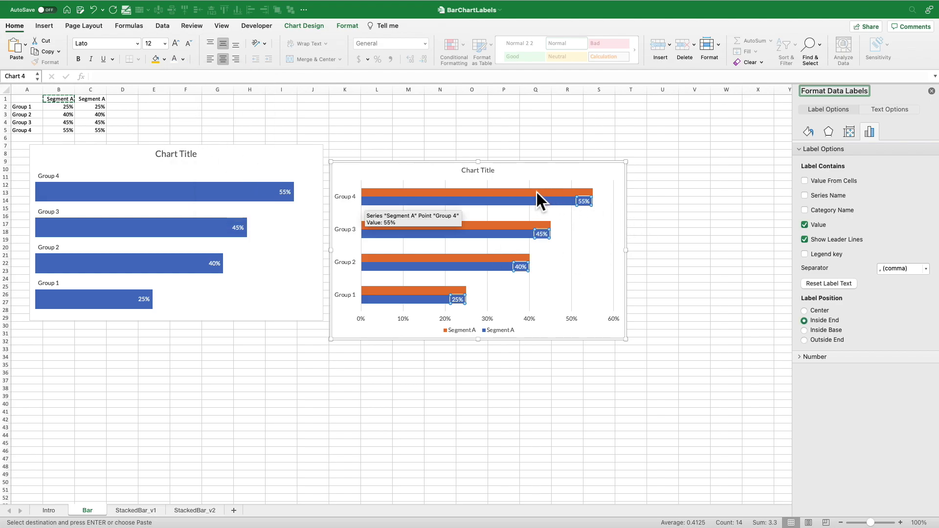
Set the gap width of the new chart's bars to 100%
{"action": "left_click", "coordinate": [562, 196]}
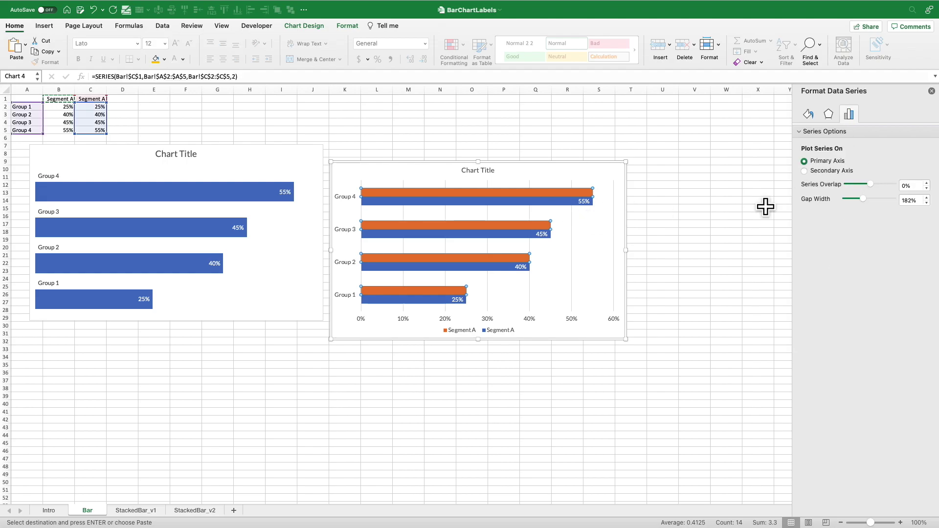
{"action": "left_click", "coordinate": [559, 204]}
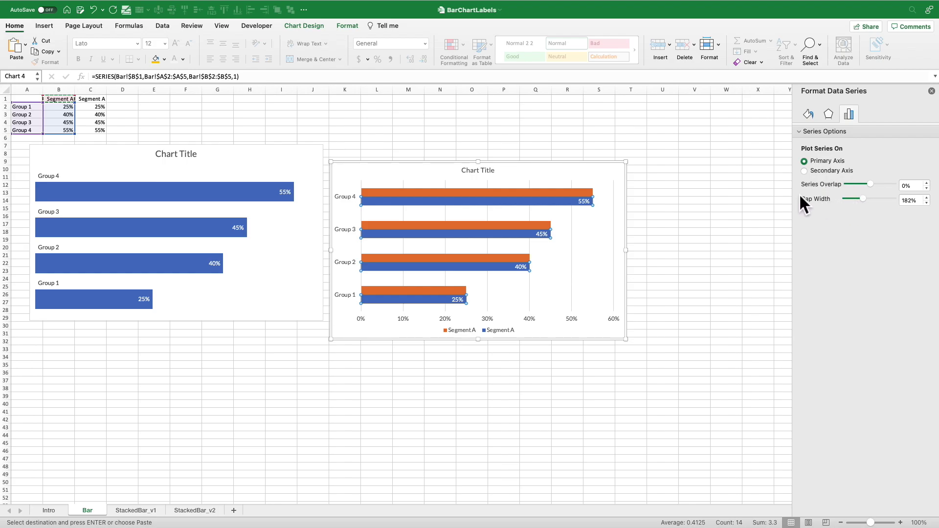
{"action": "left_click_drag", "start_coordinate": [863, 202], "coordinate": [856, 201]}
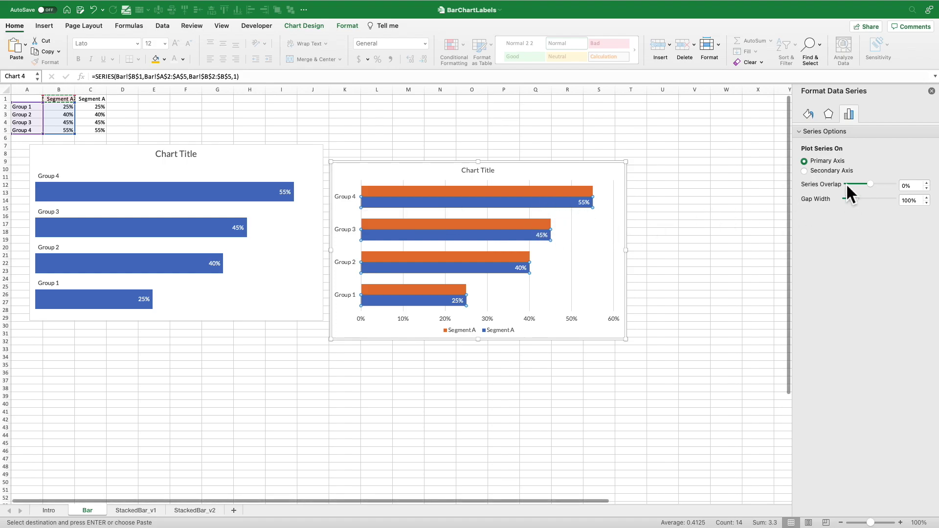
Add data labels to the orange series that show the category name instead of the value, positioned at Inside Base
{"action": "left_click", "coordinate": [474, 190]}
{"action": "right_click", "coordinate": [474, 190]}
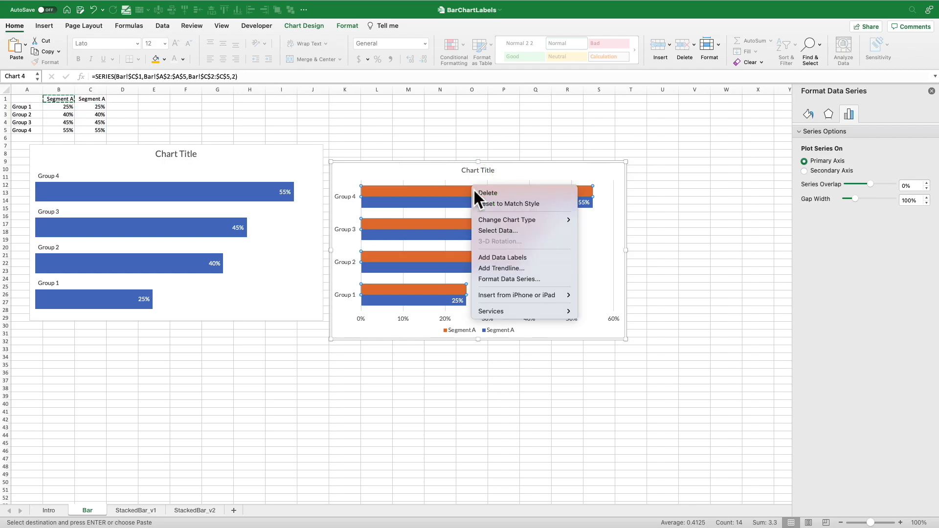
{"action": "left_click", "coordinate": [513, 257]}
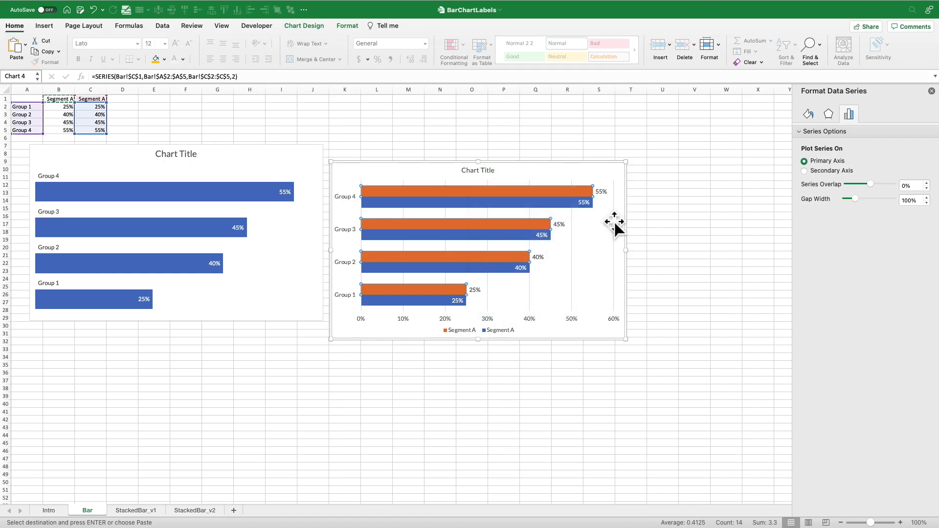
{"action": "left_click", "coordinate": [605, 193]}
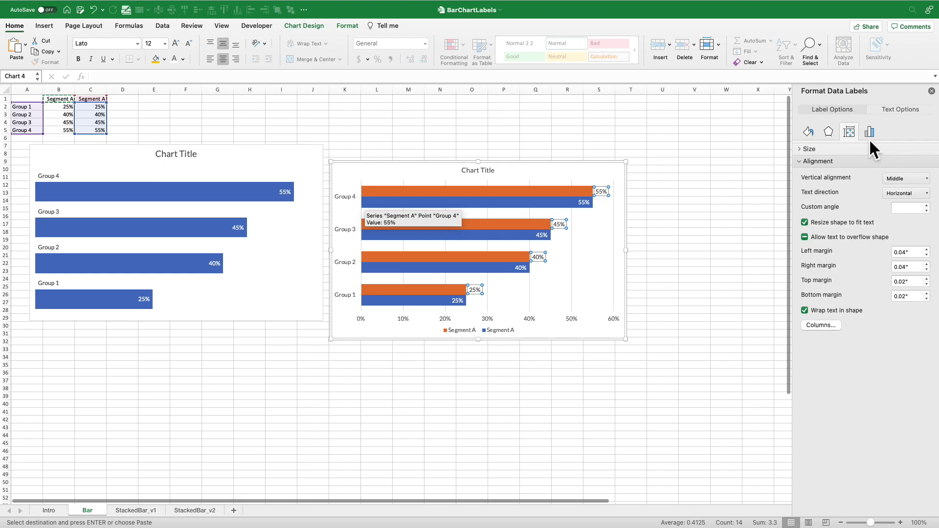
{"action": "left_click", "coordinate": [870, 135]}
{"action": "left_click", "coordinate": [805, 195]}
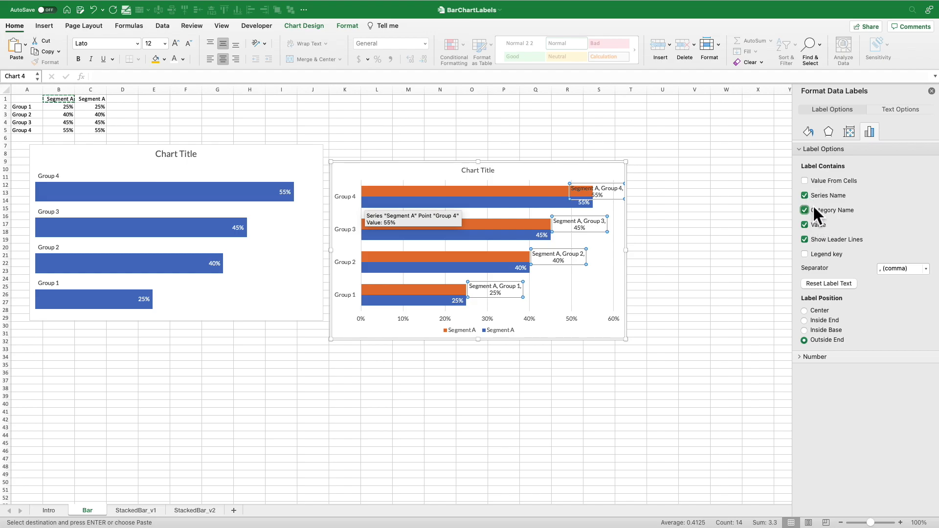
{"action": "left_click", "coordinate": [807, 196]}
{"action": "left_click", "coordinate": [807, 225]}
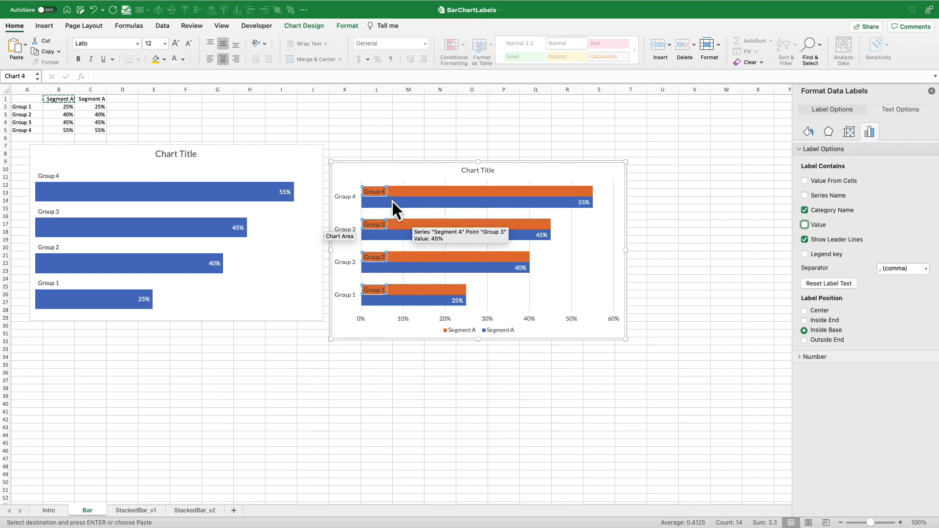
Set the orange series' overlap to 49% and give its bars no fill
{"action": "left_click", "coordinate": [520, 192]}
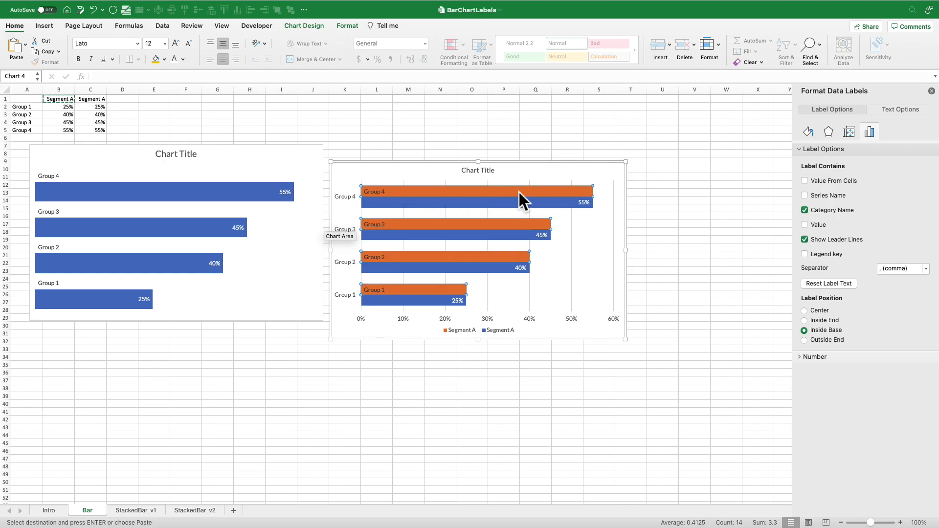
{"action": "left_click_drag", "start_coordinate": [870, 184], "coordinate": [882, 184]}
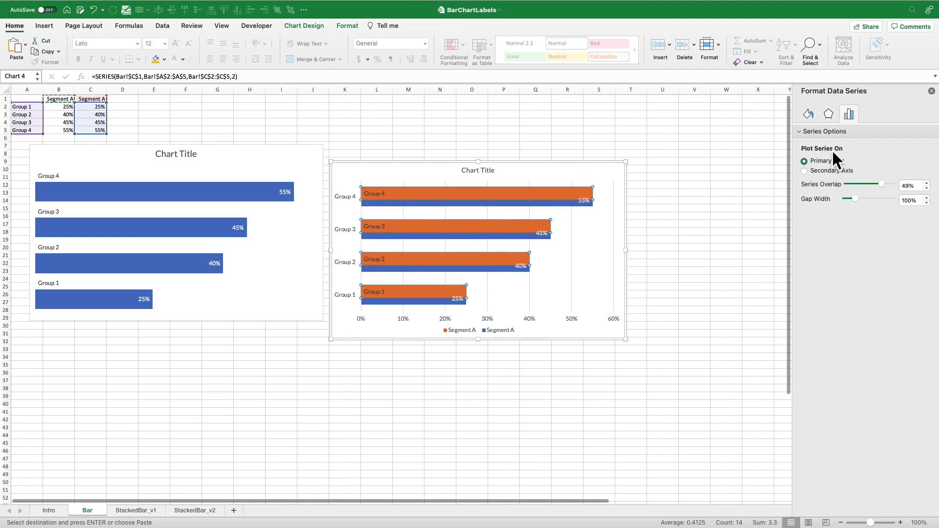
{"action": "left_click", "coordinate": [810, 116]}
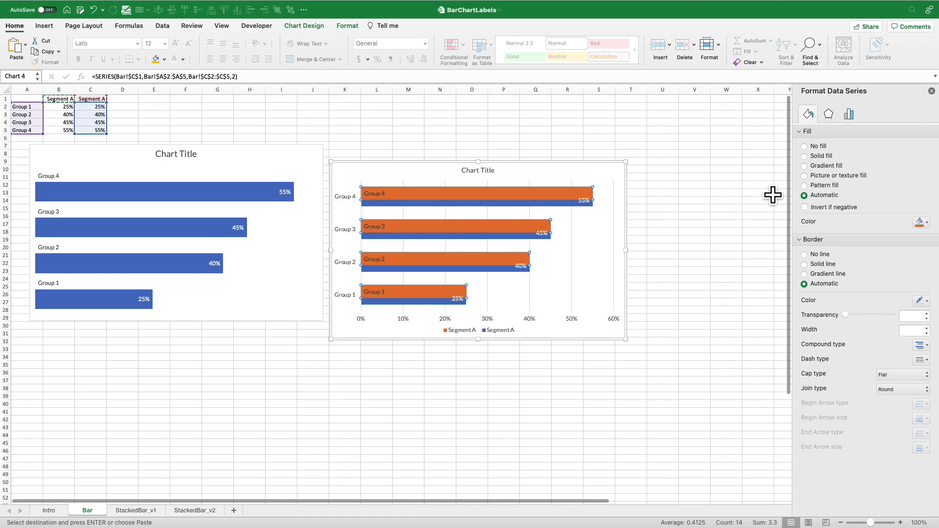
{"action": "left_click", "coordinate": [806, 148]}
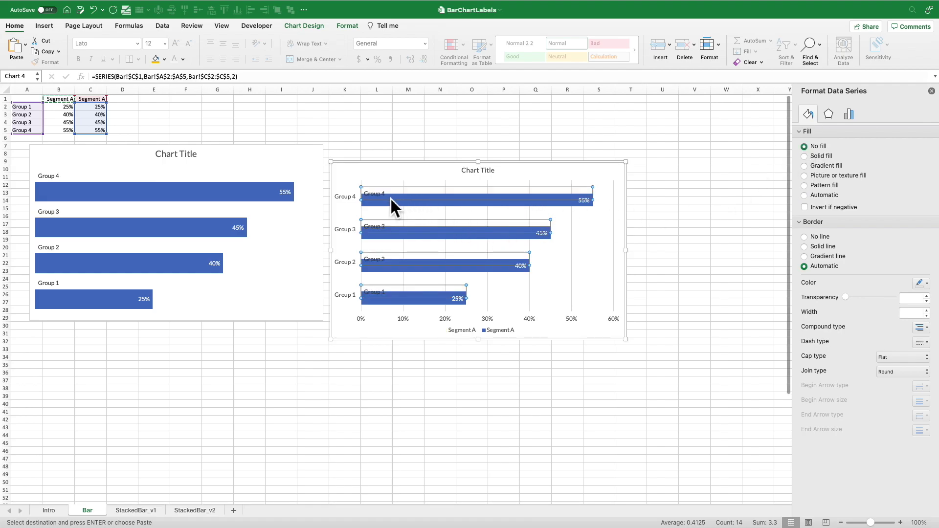
Reduce the series overlap to 14% so the group labels sit just above the blue bars
{"action": "left_click", "coordinate": [851, 117]}
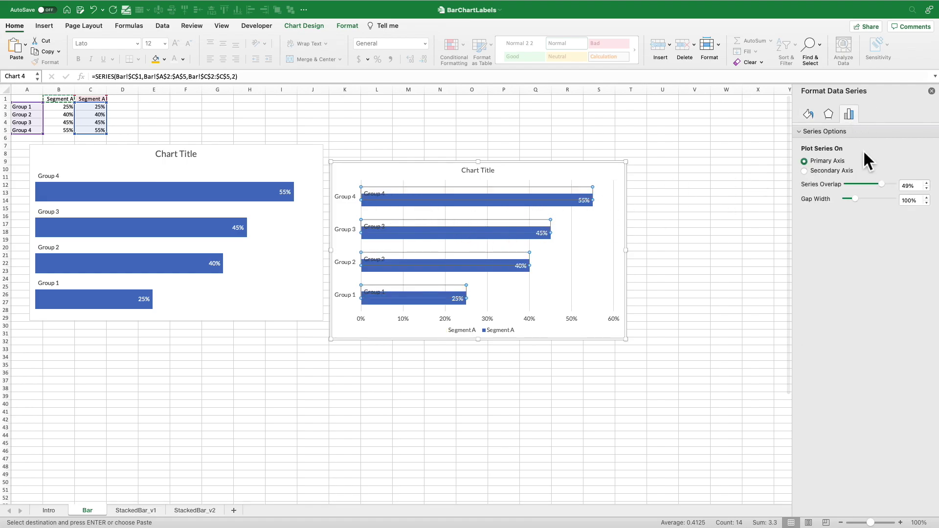
{"action": "left_click_drag", "start_coordinate": [883, 186], "coordinate": [881, 189]}
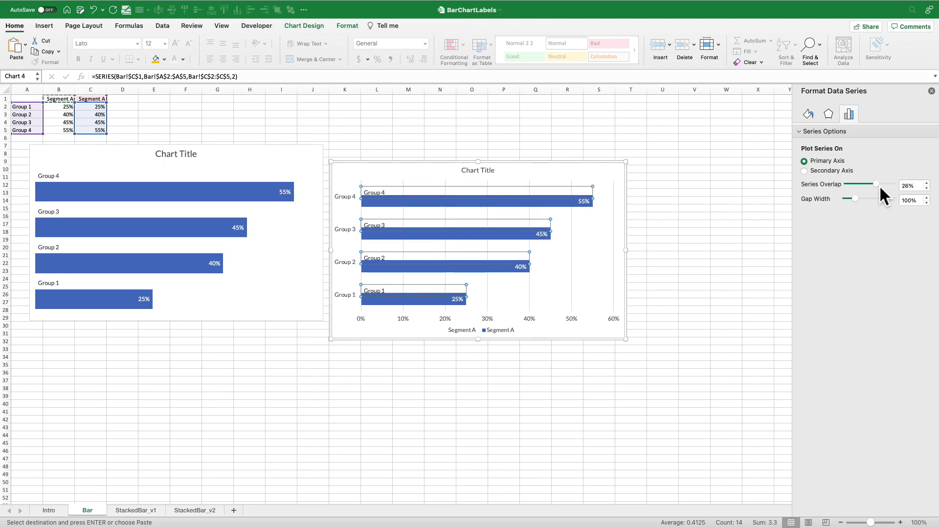
{"action": "left_click_drag", "start_coordinate": [878, 187], "coordinate": [878, 187]}
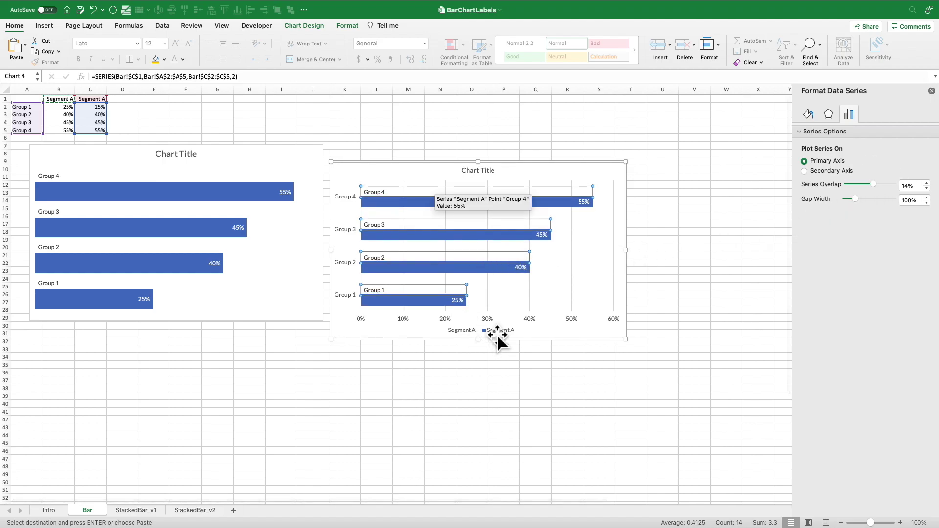
Remove the horizontal value axis, the vertical gridlines and the legend from the new bar chart
{"action": "left_click", "coordinate": [489, 322]}
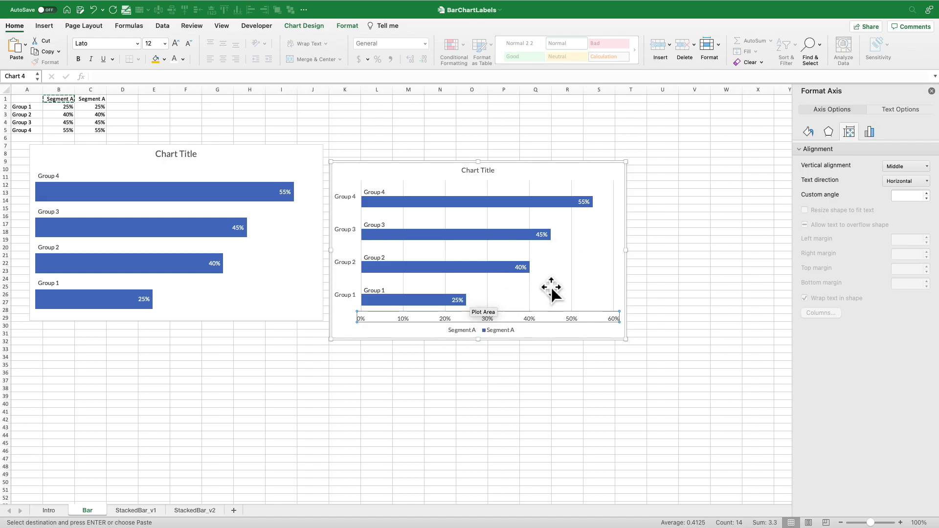
{"action": "key", "text": "Delete"}
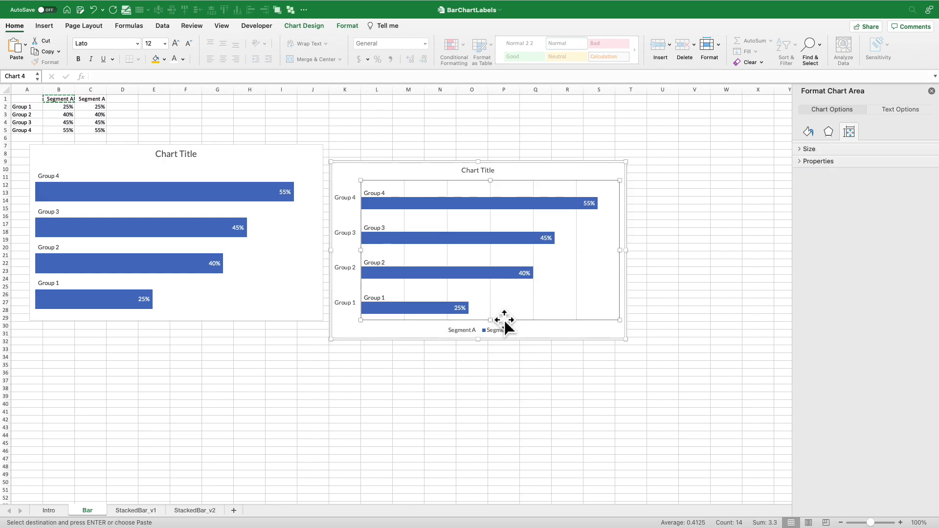
{"action": "left_click", "coordinate": [491, 307]}
{"action": "key", "text": "Delete"}
{"action": "left_click", "coordinate": [498, 331]}
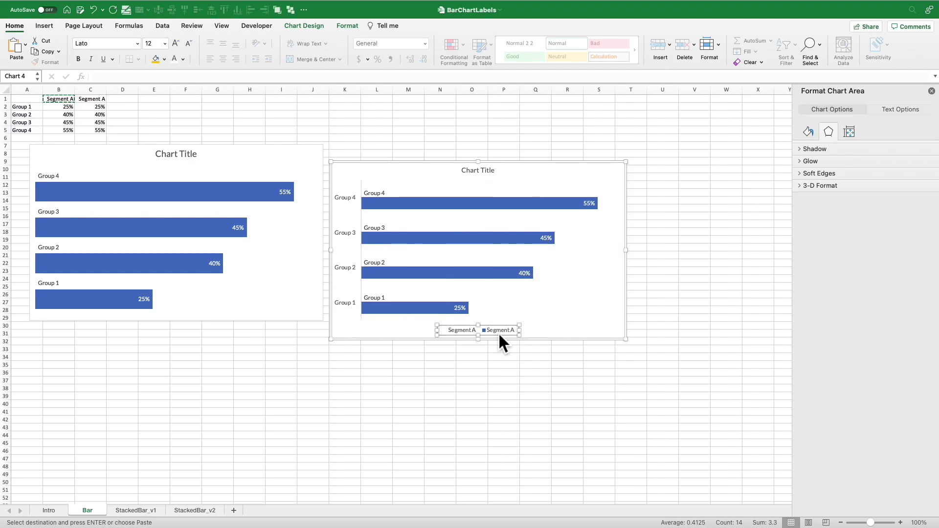
{"action": "key", "text": "Delete"}
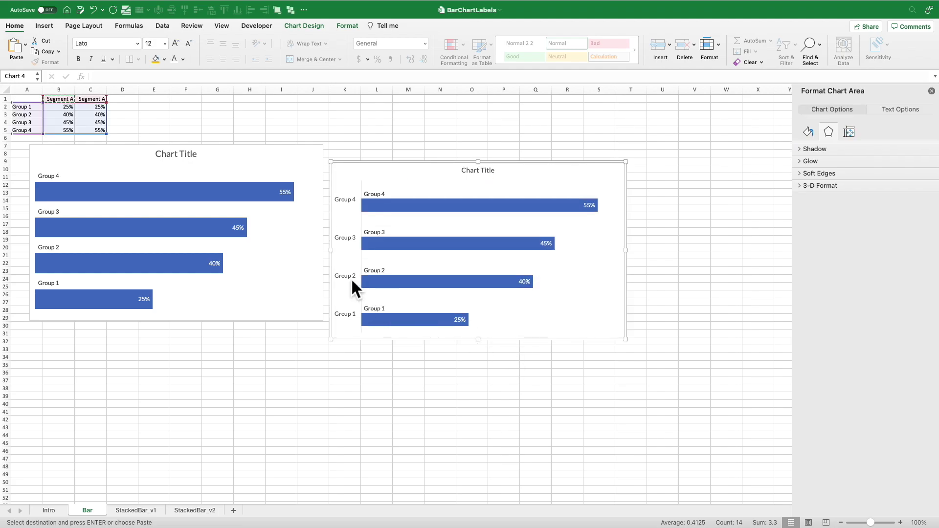
{"action": "left_click", "coordinate": [349, 275]}
{"action": "key", "text": "Delete"}
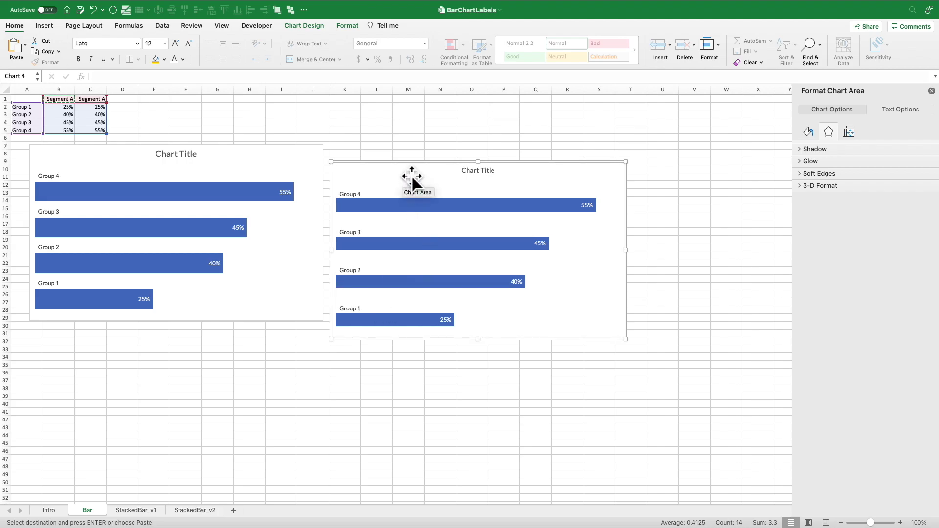
{"action": "key", "text": "super+z"}
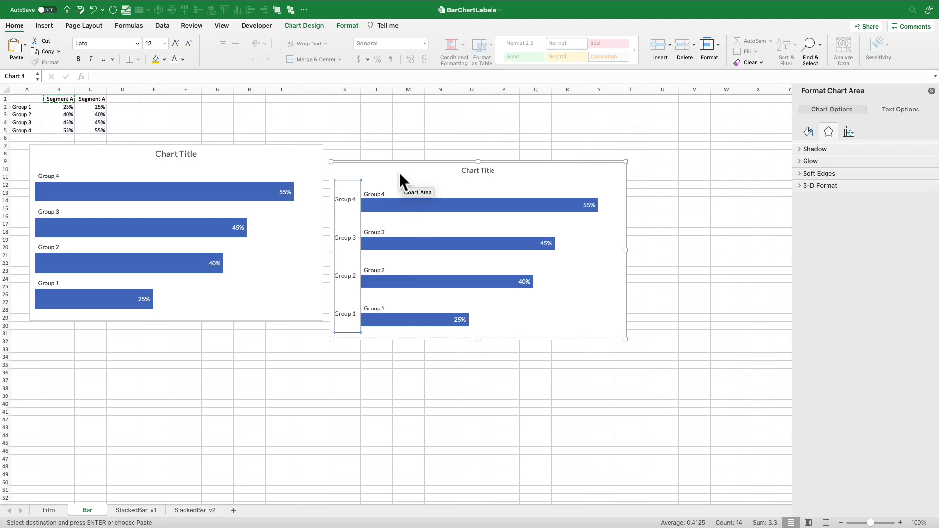
{"action": "left_click", "coordinate": [415, 184]}
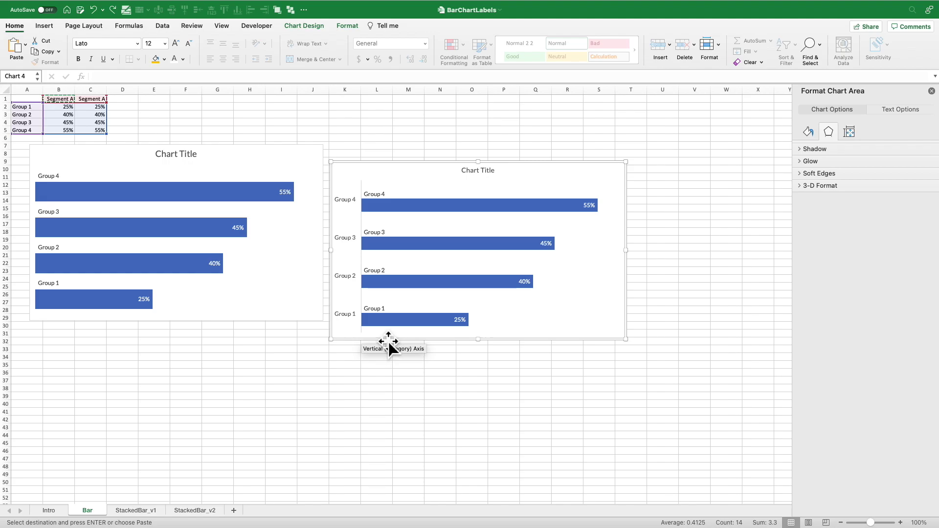
Delete the new chart's vertical category axis and shorten the plot area slightly from its lower edge
{"action": "left_click", "coordinate": [351, 318]}
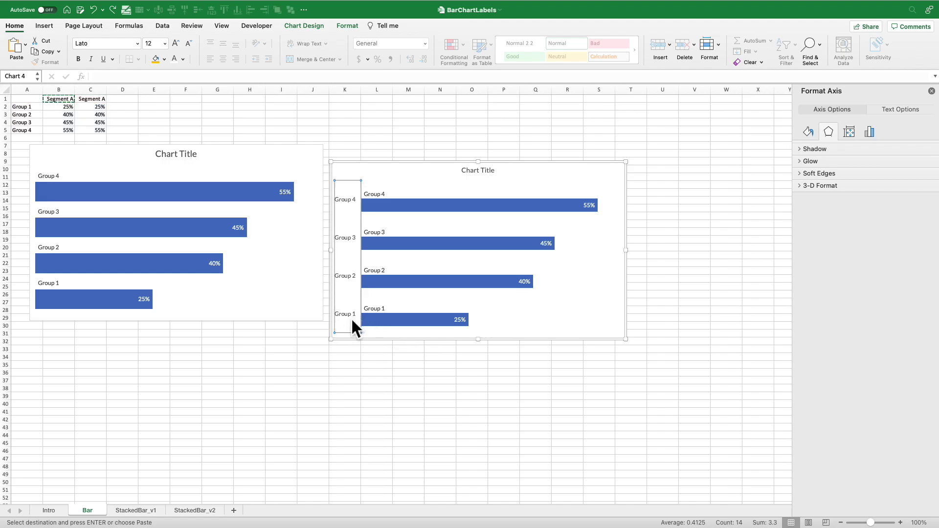
{"action": "key", "text": "Delete"}
{"action": "left_click", "coordinate": [497, 324]}
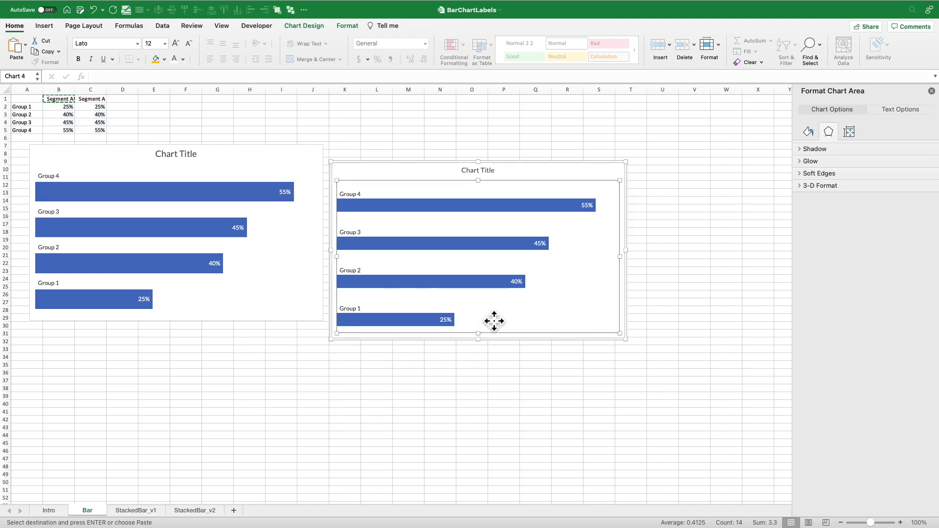
{"action": "left_click_drag", "start_coordinate": [479, 334], "coordinate": [486, 335]}
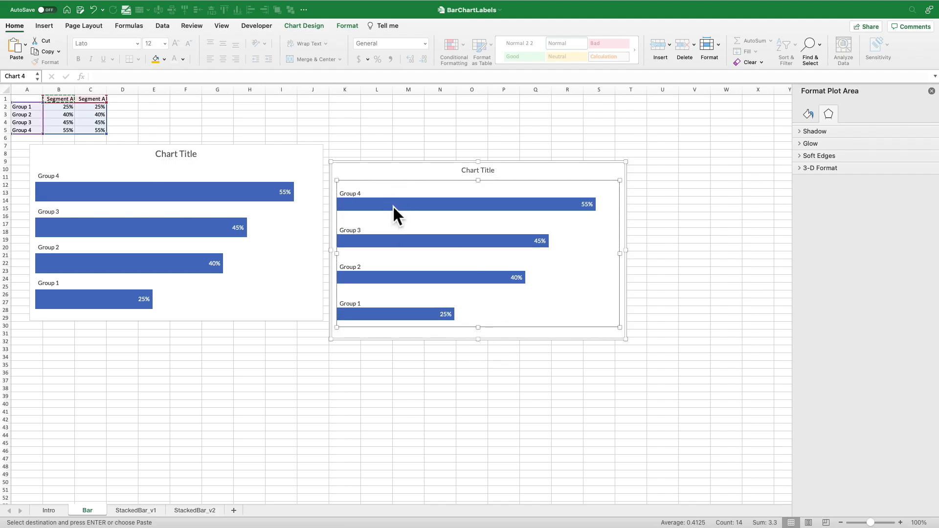
Set the gap width of the new chart's blue bars to 0%
{"action": "left_click", "coordinate": [456, 206]}
{"action": "left_click", "coordinate": [849, 117]}
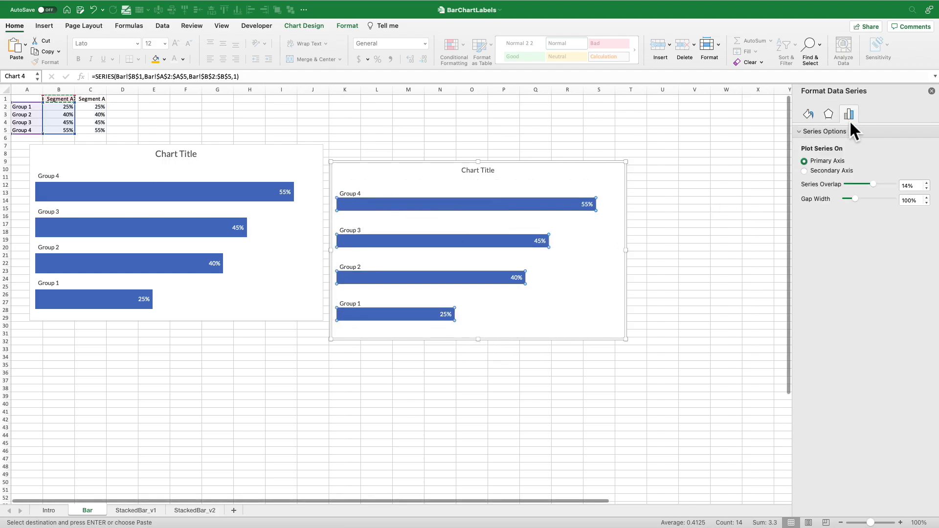
{"action": "left_click_drag", "start_coordinate": [857, 198], "coordinate": [843, 200]}
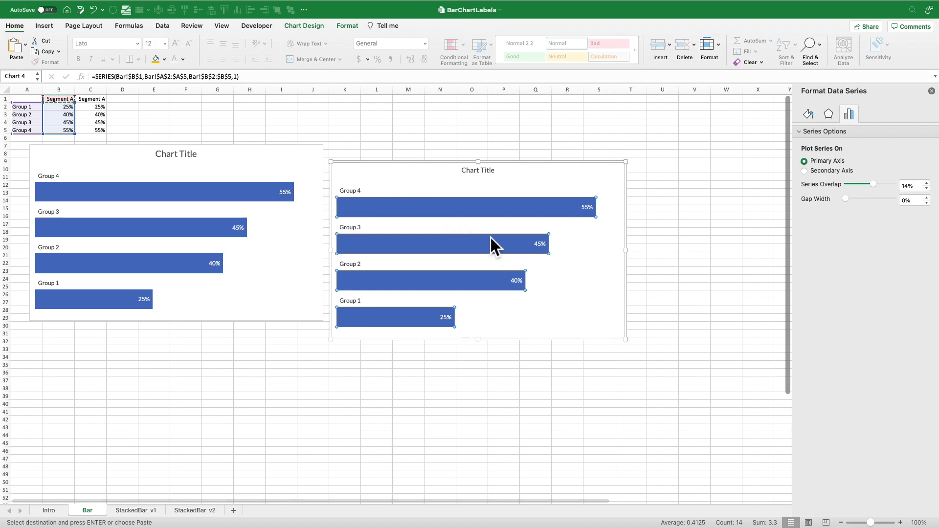
{"action": "left_click", "coordinate": [421, 188]}
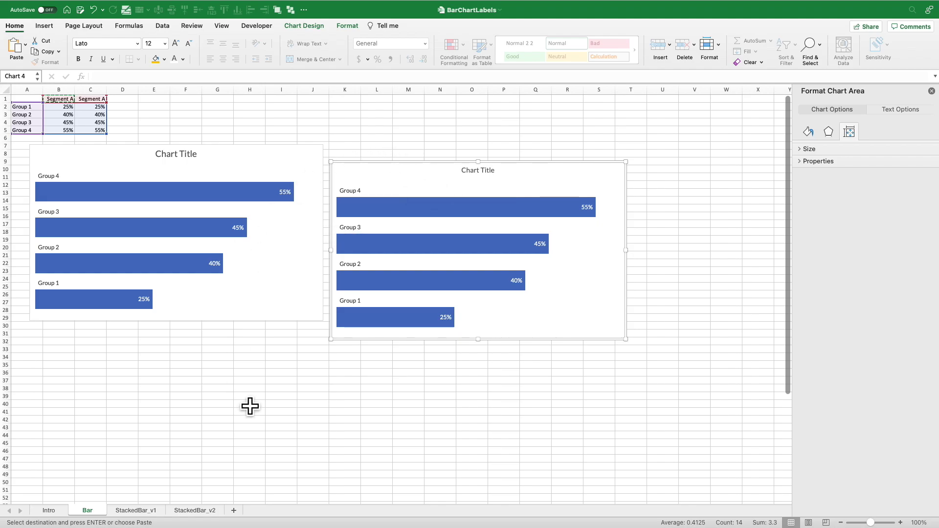
On the StackedBar_v1 sheet, insert a 2-D stacked bar chart from A1:E5 and place it directly below that table
{"action": "left_click", "coordinate": [139, 511]}
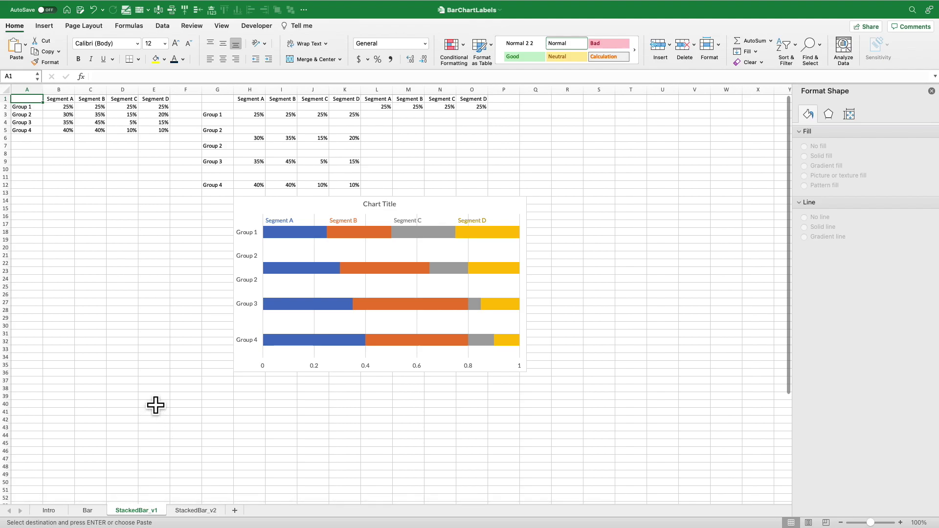
{"action": "left_click", "coordinate": [228, 131]}
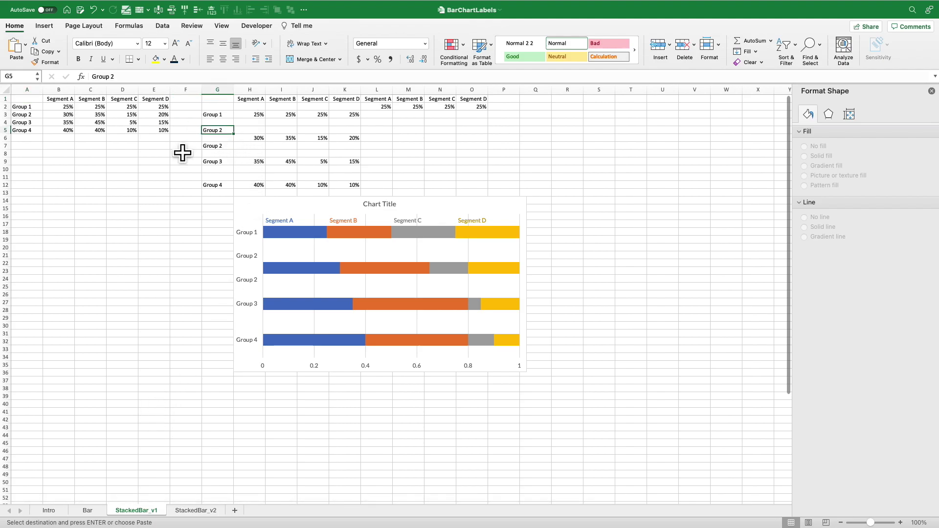
{"action": "mouse_move", "coordinate": [27, 107]}
{"action": "left_mouse_down"}
{"action": "mouse_move", "coordinate": [167, 112]}
{"action": "mouse_move", "coordinate": [165, 128]}
{"action": "mouse_move", "coordinate": [36, 97]}
{"action": "left_mouse_up"}
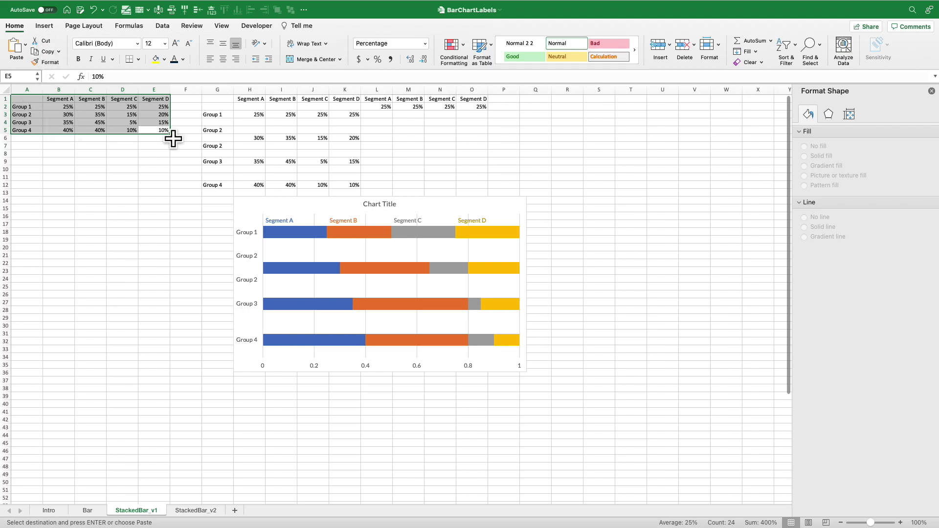
{"action": "left_click", "coordinate": [47, 27]}
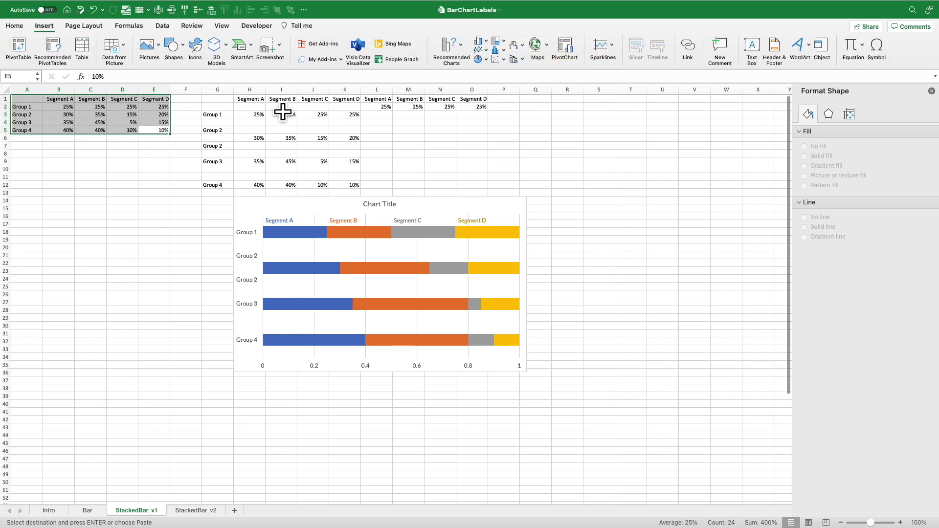
{"action": "left_click", "coordinate": [481, 43]}
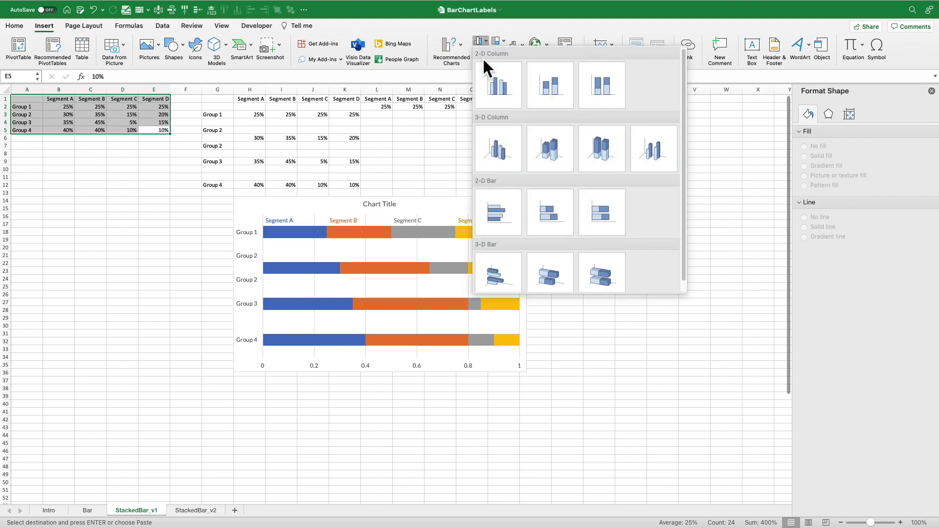
{"action": "left_click", "coordinate": [556, 209]}
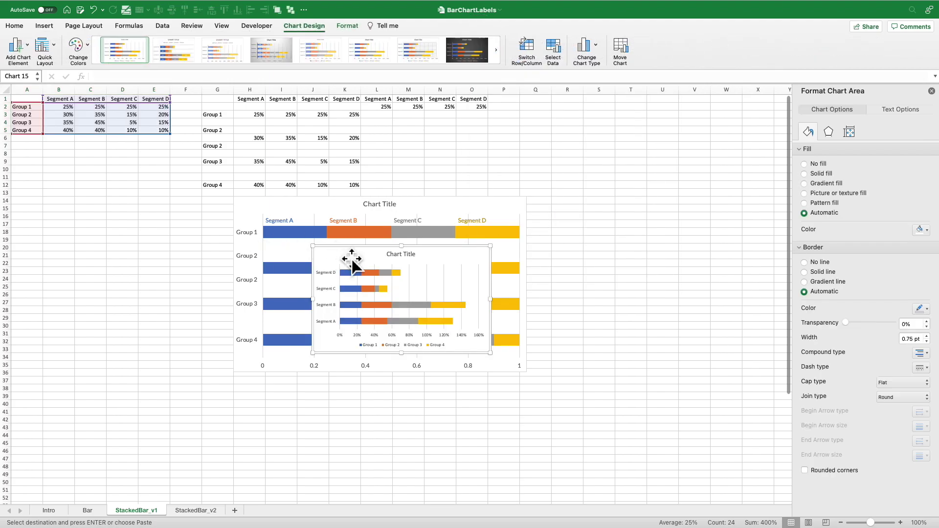
{"action": "left_click_drag", "start_coordinate": [352, 259], "coordinate": [54, 151]}
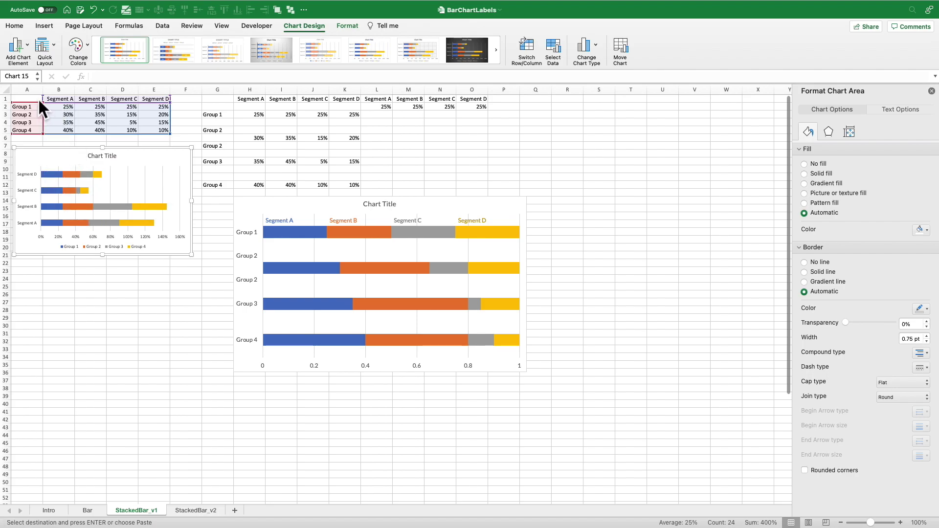
Insert a 2-D clustered bar chart from A1:E5 and place it below the small stacked bar chart
{"action": "left_click_drag", "start_coordinate": [36, 99], "coordinate": [163, 128]}
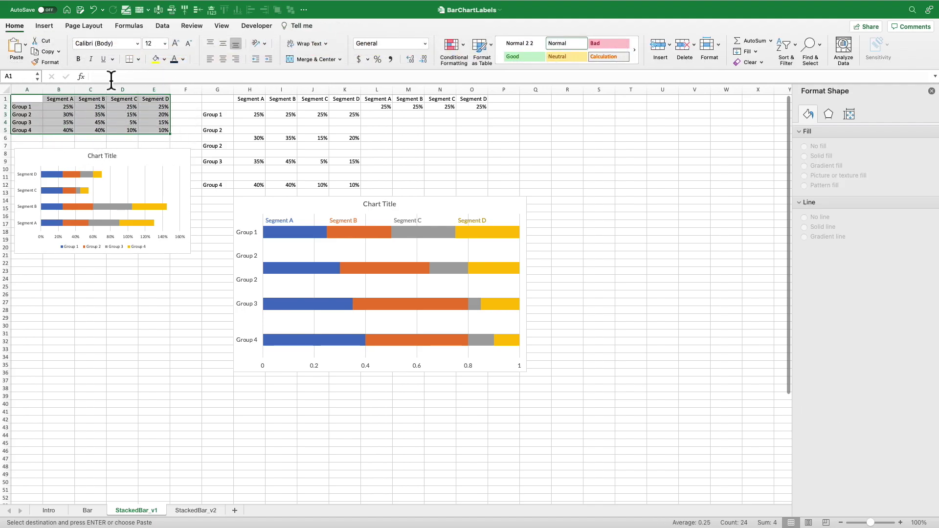
{"action": "left_click", "coordinate": [46, 26]}
{"action": "left_click", "coordinate": [479, 41]}
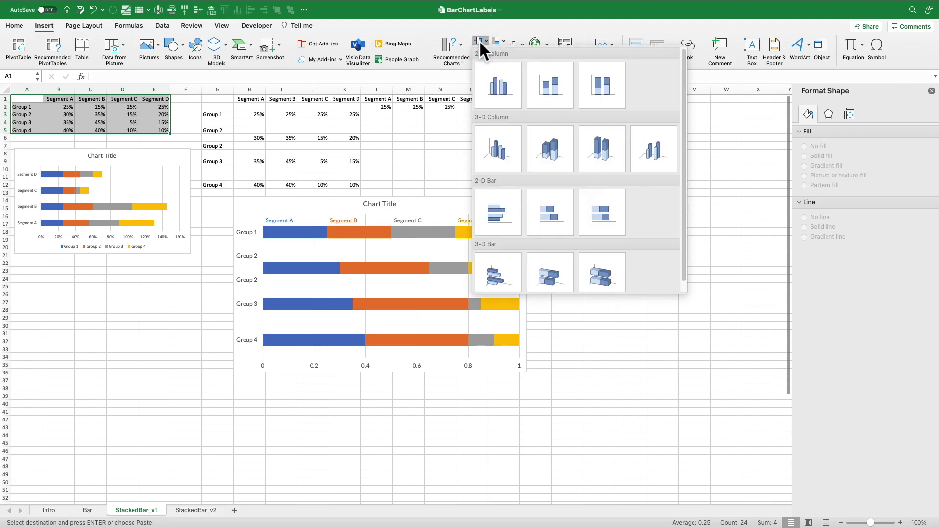
{"action": "left_click", "coordinate": [504, 213]}
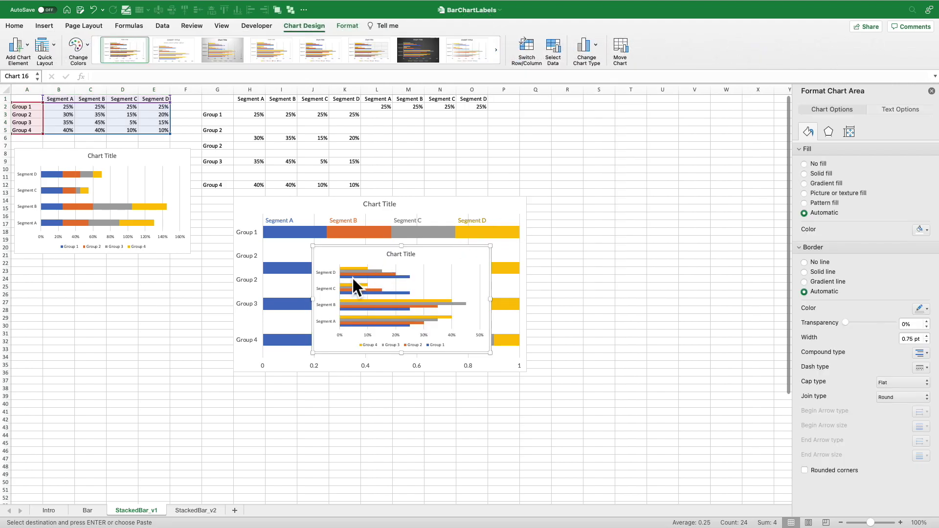
{"action": "left_click_drag", "start_coordinate": [365, 274], "coordinate": [65, 296]}
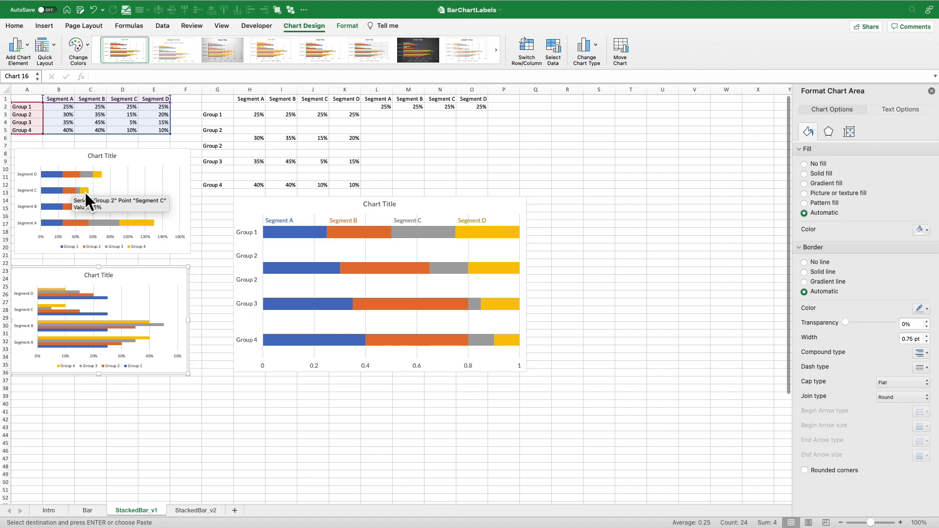
Set the gap width of the small stacked bar chart's bars to 0%
{"action": "left_click", "coordinate": [73, 174]}
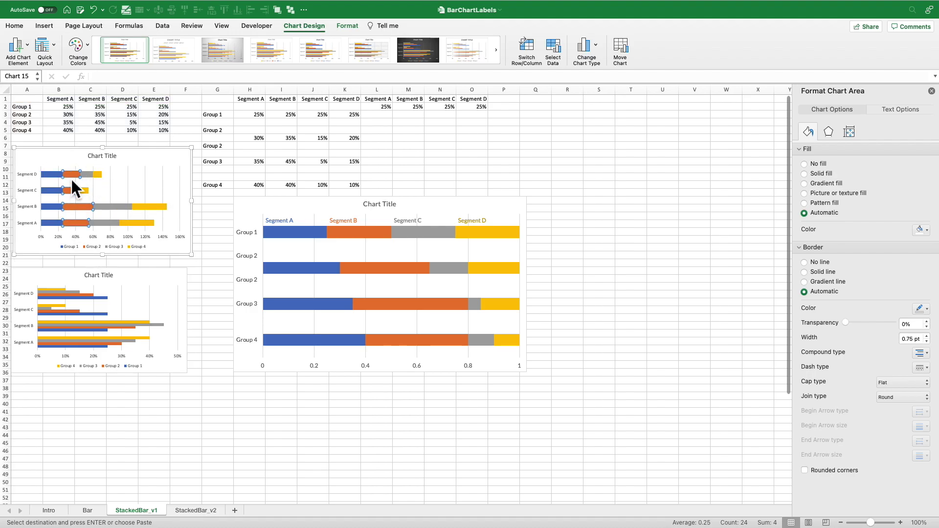
{"action": "left_click", "coordinate": [73, 174]}
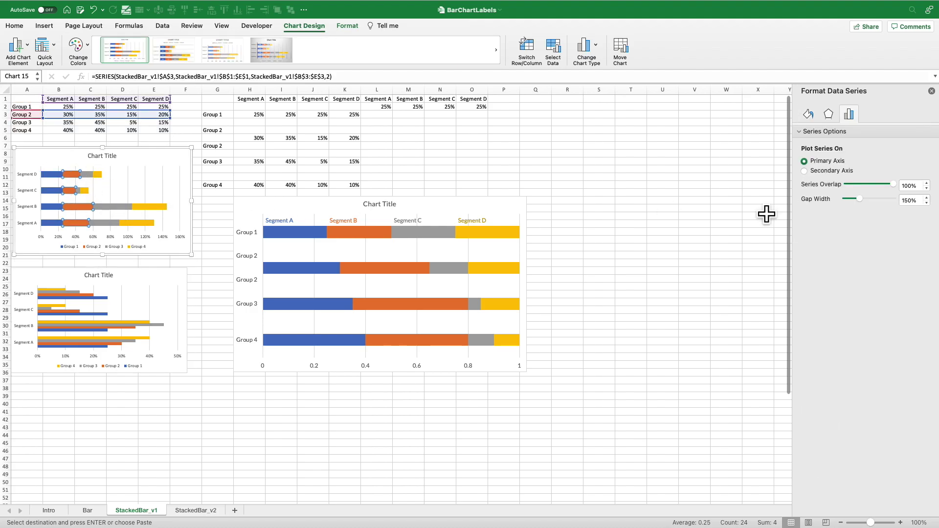
{"action": "left_click", "coordinate": [845, 199]}
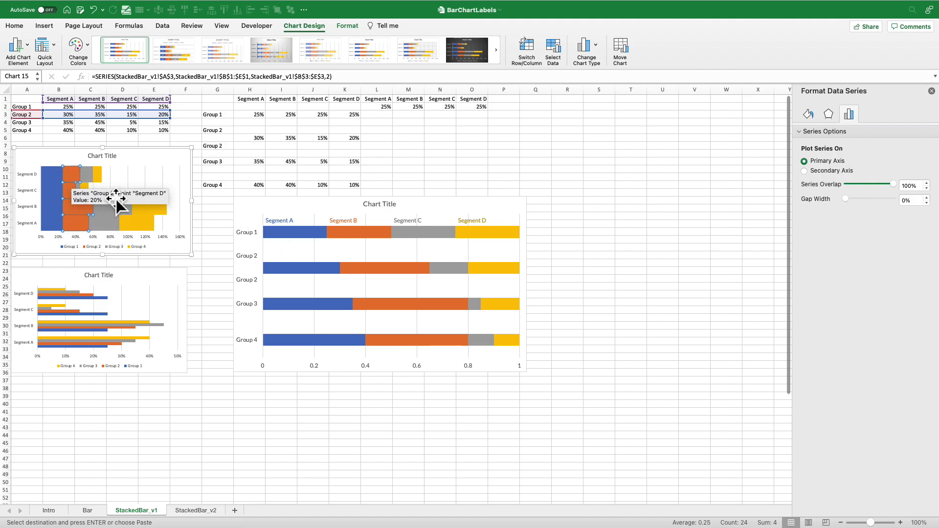
{"action": "left_click", "coordinate": [84, 162]}
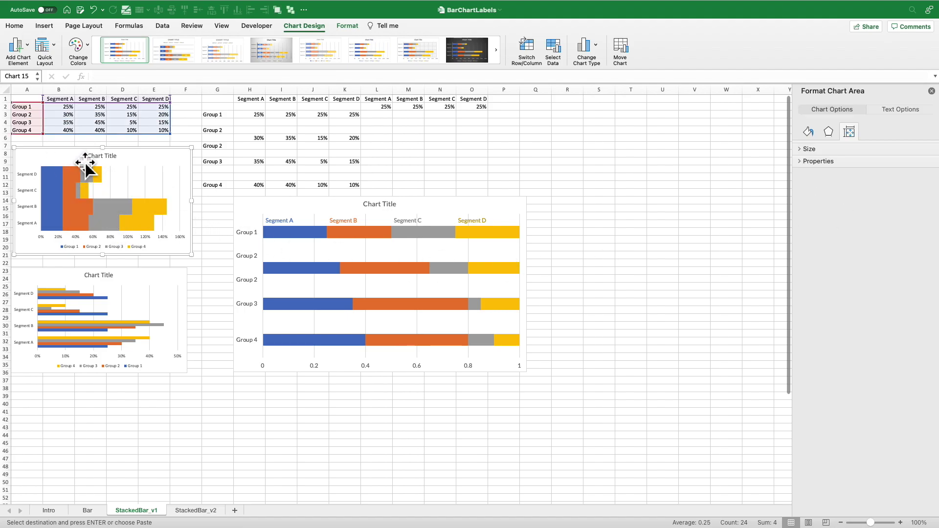
Move the Group 2 label from G5 to G6 and clear the duplicate label in G7
{"action": "left_click", "coordinate": [241, 144]}
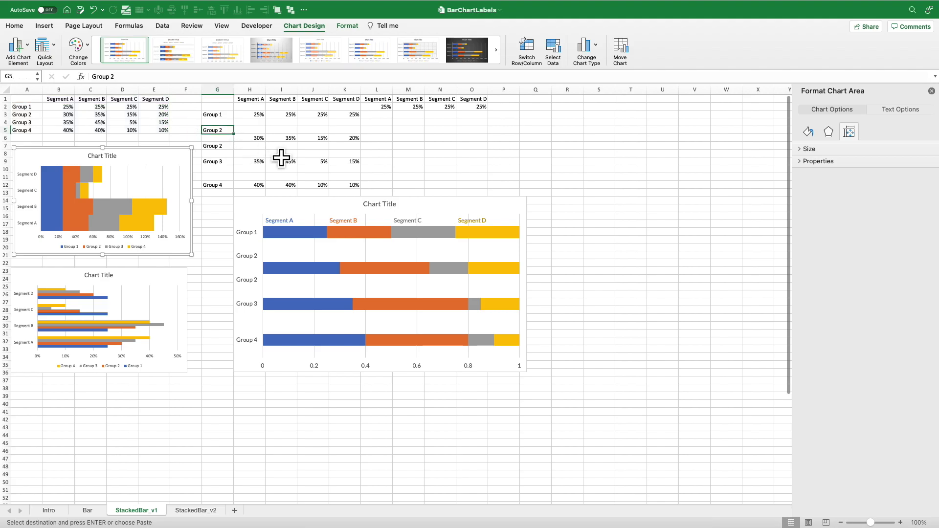
{"action": "key", "text": "Down"}
{"action": "key", "text": "super+v"}
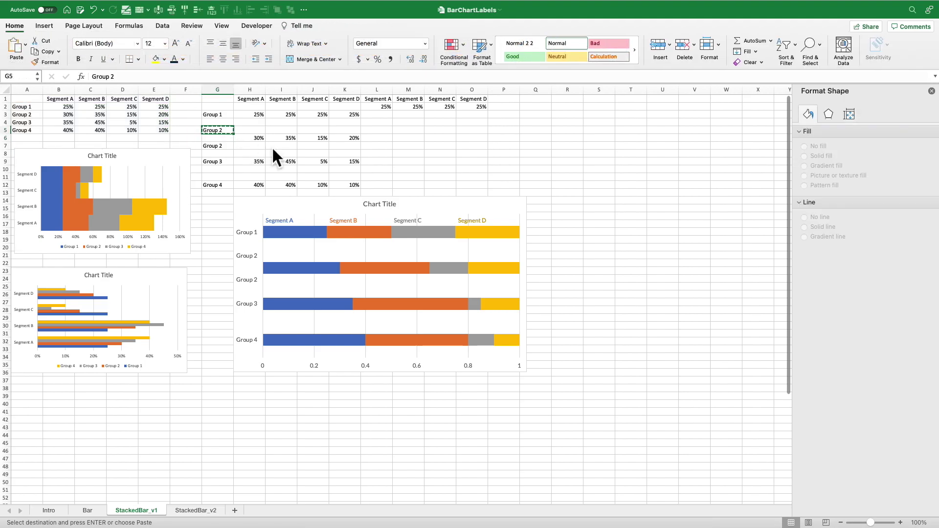
{"action": "key", "text": "Down"}
{"action": "key", "text": "Delete"}
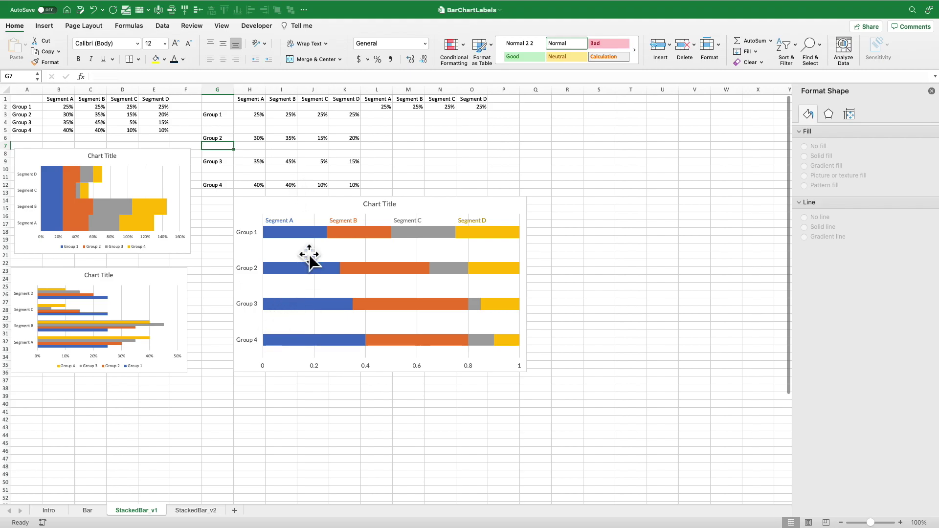
Move the large stacked bar chart down a few rows, clear of the spaced-out data table
{"action": "left_click", "coordinate": [299, 210]}
{"action": "left_click", "coordinate": [335, 210]}
{"action": "left_click_drag", "start_coordinate": [335, 211], "coordinate": [337, 230]}
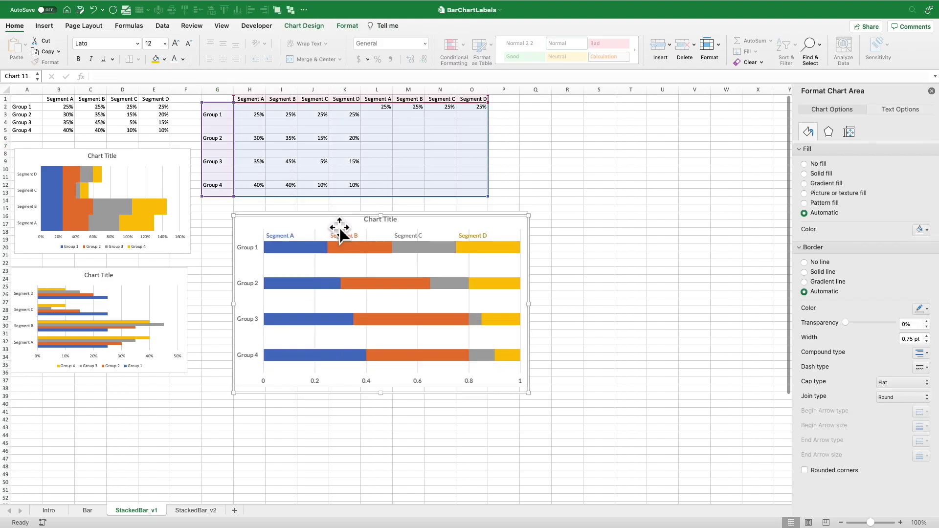
{"action": "left_click", "coordinate": [252, 146]}
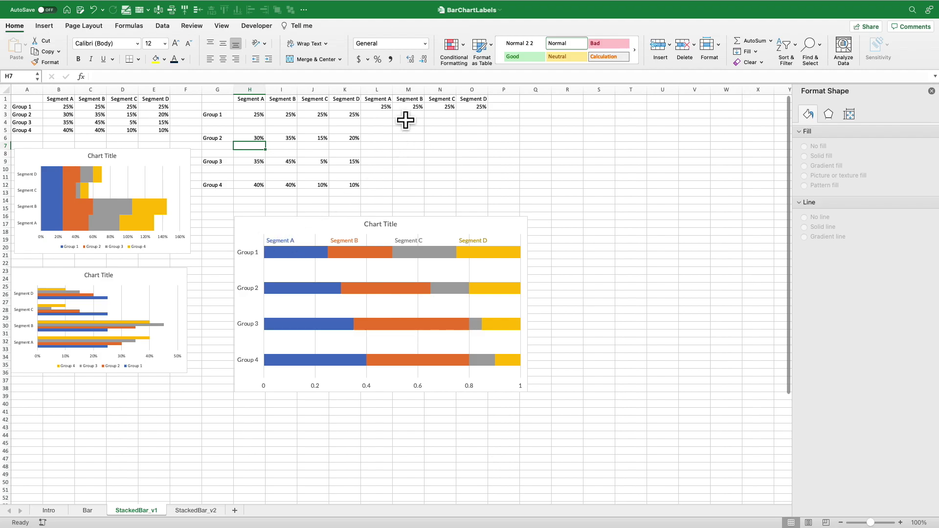
{"action": "left_click_drag", "start_coordinate": [389, 107], "coordinate": [470, 119]}
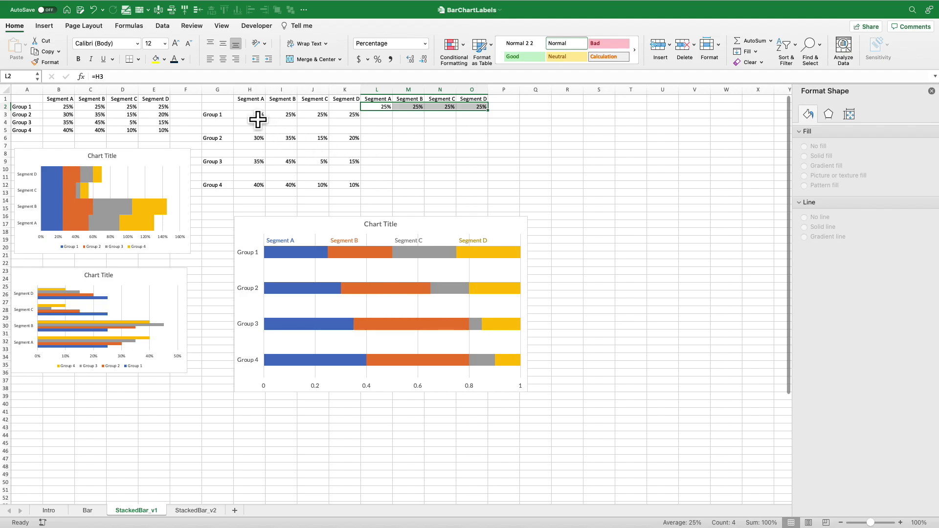
{"action": "left_click", "coordinate": [230, 116]}
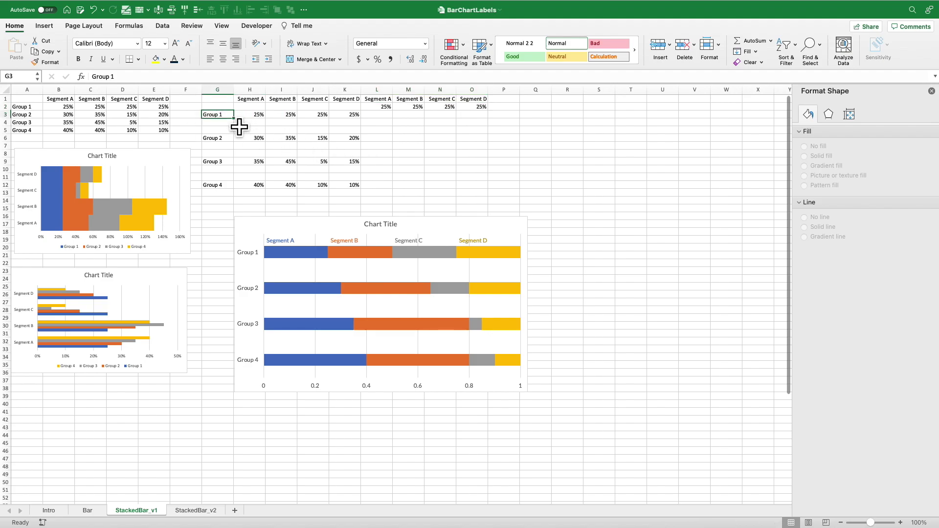
Copy the Group 1 label from G3 into G2 and G4 of the spaced-out data table
{"action": "key", "text": "super+c"}
{"action": "key", "text": "Up"}
{"action": "key", "text": "super+v"}
{"action": "key", "text": "Down"}
{"action": "key", "text": "Down"}
{"action": "key", "text": "super+v"}
{"action": "key", "text": "Up"}
{"action": "key", "text": "shift+Down"}
{"action": "key", "text": "shift+Down"}
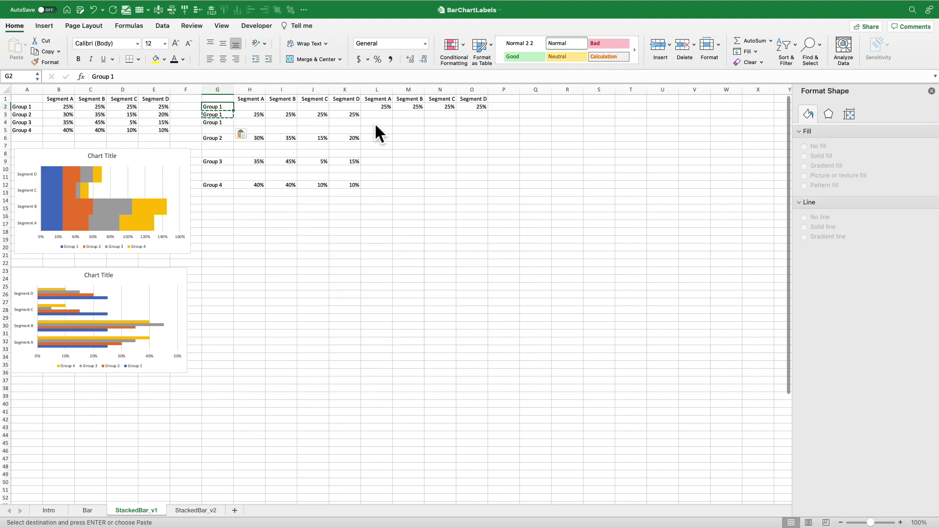
{"action": "key", "text": "Down"}
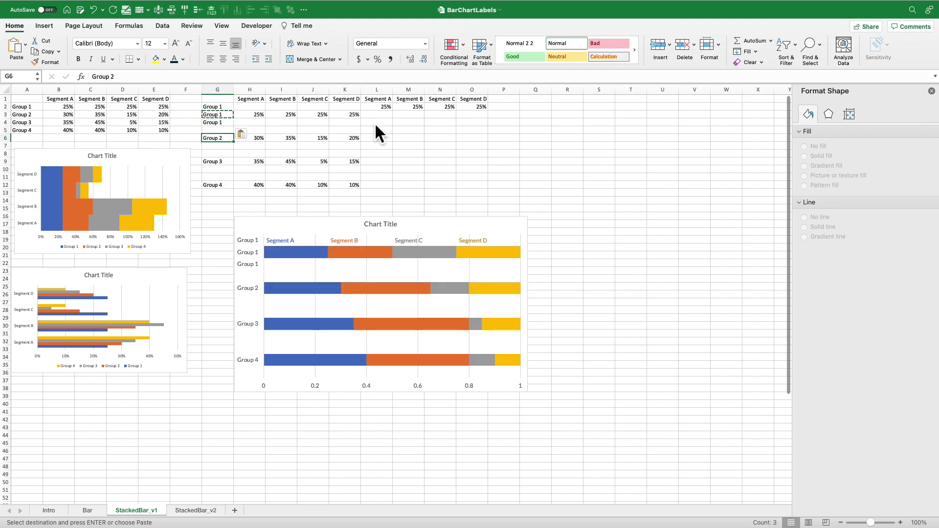
Copy the Group 2 label from G6 into the cells directly above and below it, G5 and G7
{"action": "key", "text": "Up"}
{"action": "key", "text": "Up"}
{"action": "key", "text": "Right"}
{"action": "key", "text": "Left"}
{"action": "key", "text": "Down"}
{"action": "key", "text": "Down"}
{"action": "key", "text": "Down"}
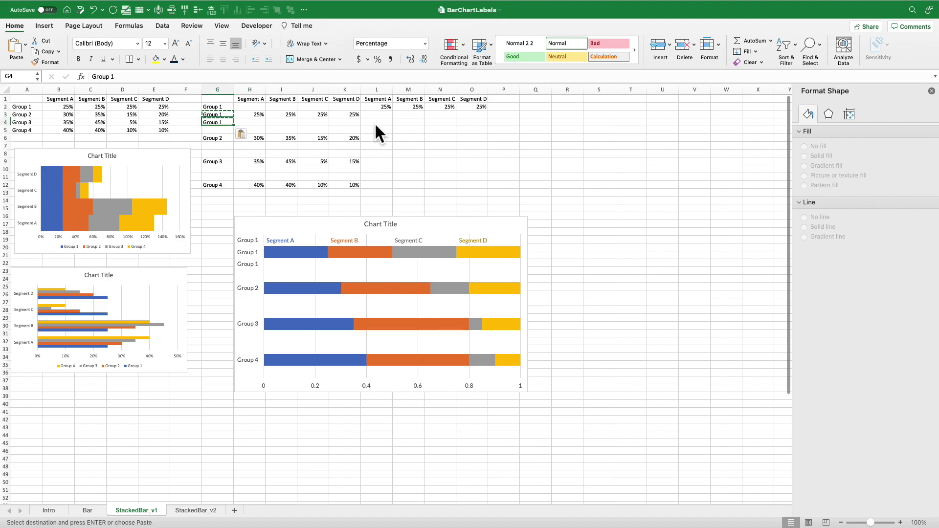
{"action": "key", "text": "super+c"}
{"action": "key", "text": "Up"}
{"action": "key", "text": "super+v"}
{"action": "key", "text": "Down"}
{"action": "key", "text": "Down"}
{"action": "key", "text": "super+v"}
Copy the Group 3 label into G8 and G10, and the Group 4 label into G11 and G13
{"action": "key", "text": "Down"}
{"action": "key", "text": "Down"}
{"action": "key", "text": "super+c"}
{"action": "key", "text": "Up"}
{"action": "key", "text": "super+v"}
{"action": "key", "text": "Down"}
{"action": "key", "text": "Down"}
{"action": "key", "text": "super+v"}
{"action": "key", "text": "Down"}
{"action": "key", "text": "Down"}
{"action": "key", "text": "super+c"}
{"action": "key", "text": "super+v"}
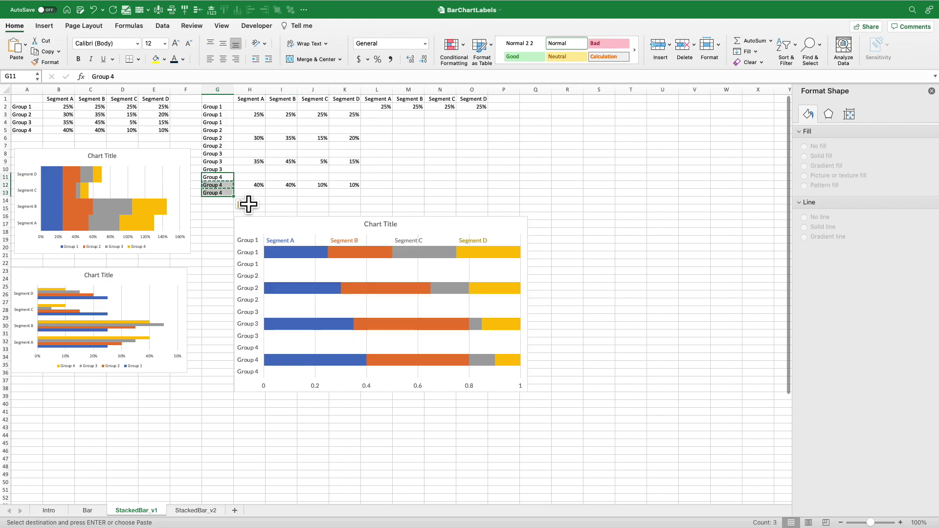
Insert a 2-D stacked bar chart from the spaced-out data in G1:O13
{"action": "left_click", "coordinate": [217, 100]}
{"action": "left_click_drag", "start_coordinate": [228, 112], "coordinate": [494, 201]}
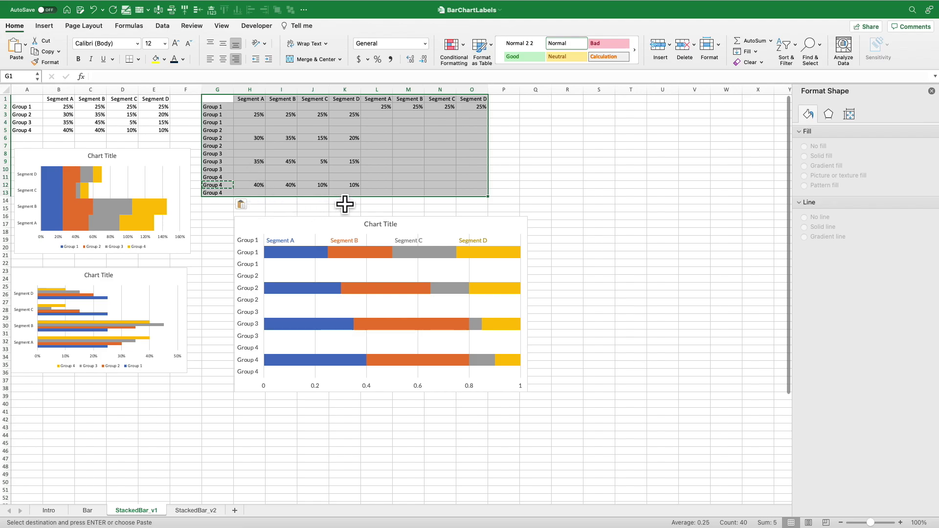
{"action": "left_click", "coordinate": [54, 24]}
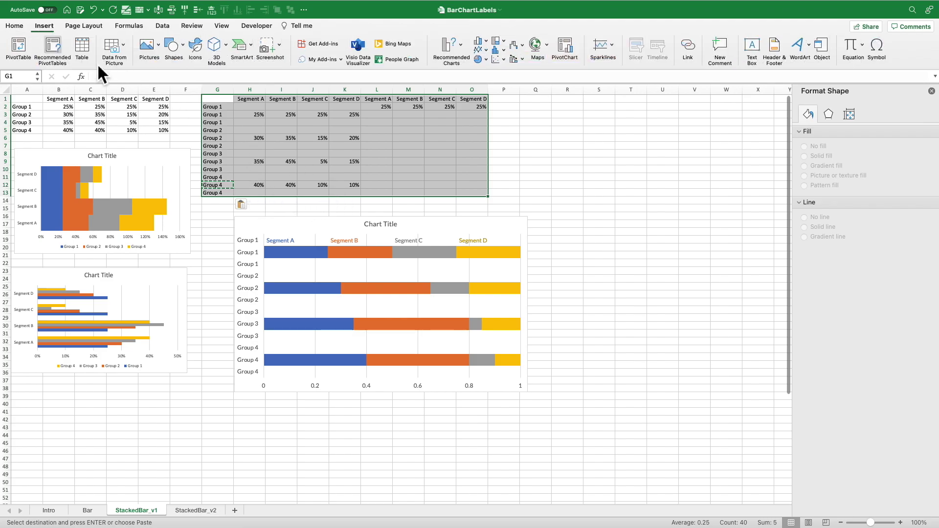
{"action": "left_click", "coordinate": [480, 42]}
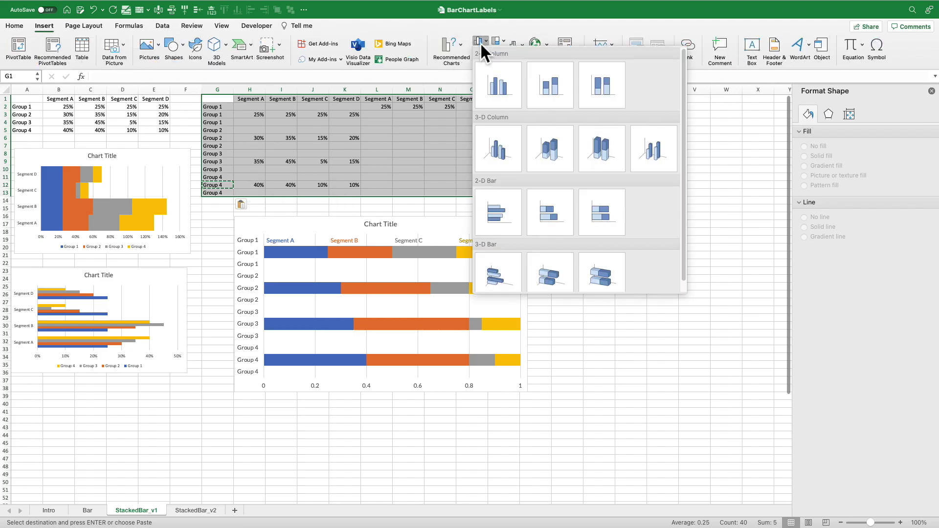
{"action": "left_click", "coordinate": [562, 216]}
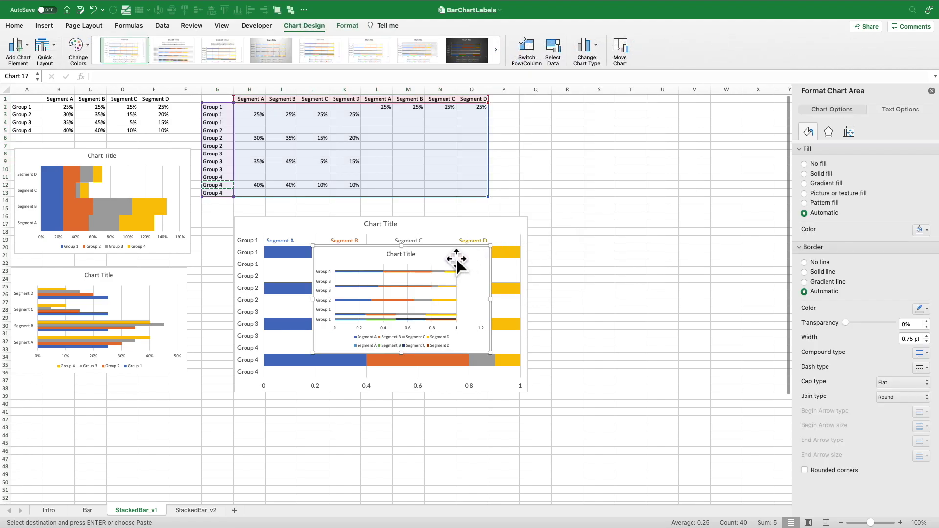
{"action": "left_click_drag", "start_coordinate": [457, 264], "coordinate": [419, 194]}
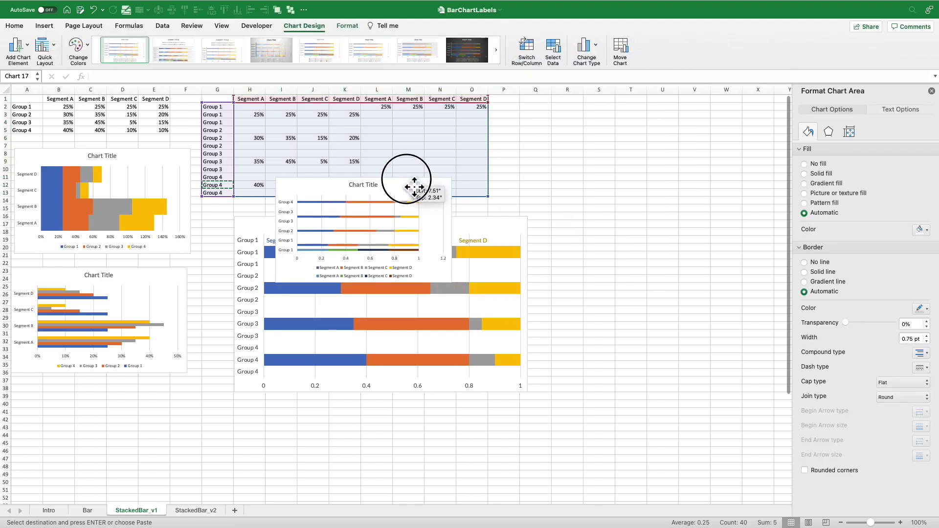
Set the new stacked bar chart's height to 5" and place the chart below the spaced-out data table
{"action": "left_click", "coordinate": [355, 27]}
{"action": "left_click", "coordinate": [863, 49]}
{"action": "type", "text": "5"}
{"action": "key", "text": "Return"}
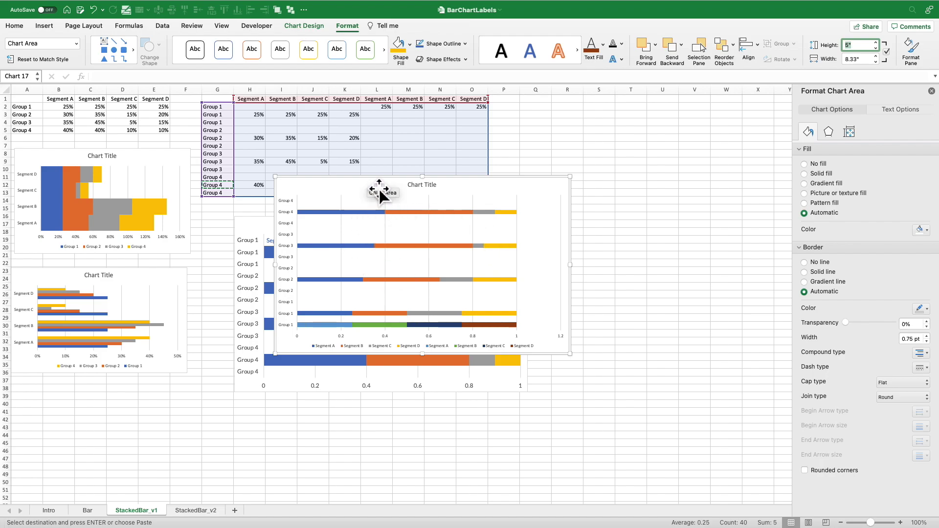
{"action": "left_click_drag", "start_coordinate": [369, 184], "coordinate": [313, 223]}
Put the new chart's vertical axis categories in reverse order and set the bars' gap width to 0%
{"action": "left_click", "coordinate": [286, 241]}
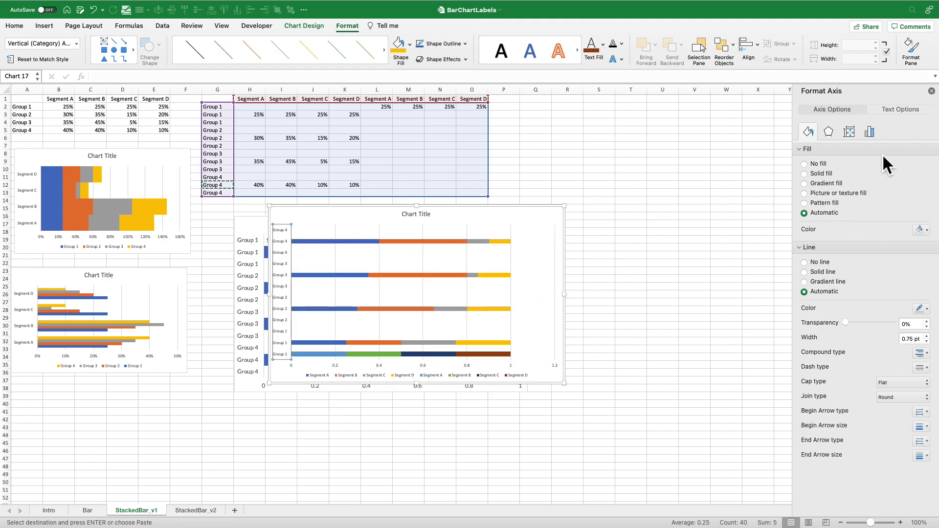
{"action": "left_click", "coordinate": [870, 132]}
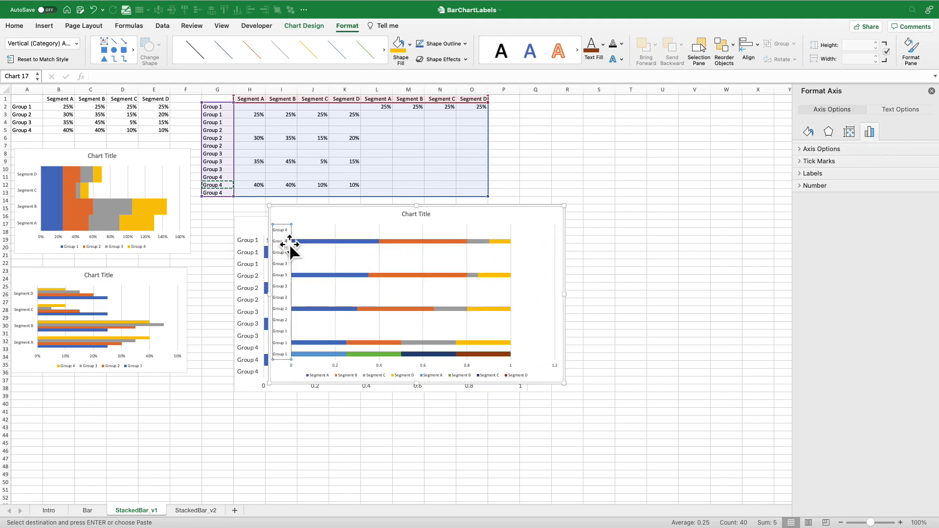
{"action": "left_click", "coordinate": [834, 151]}
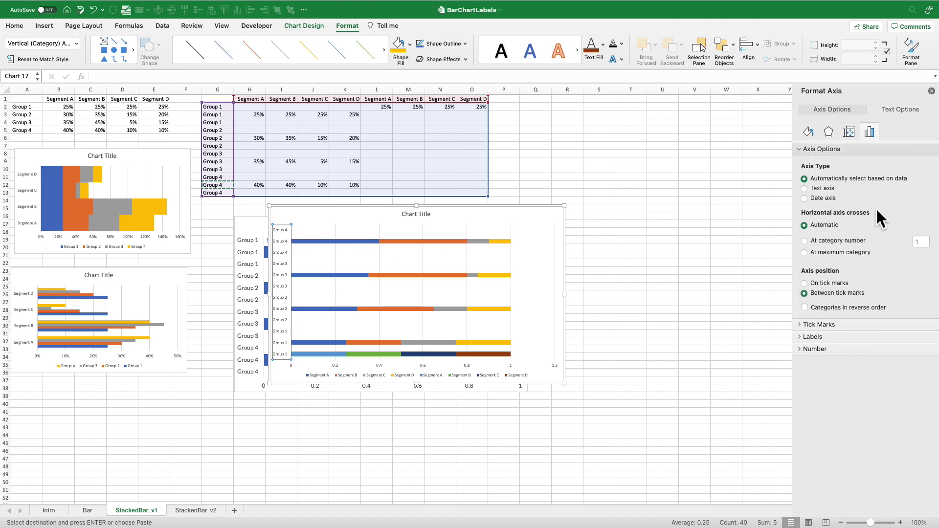
{"action": "left_click", "coordinate": [806, 308]}
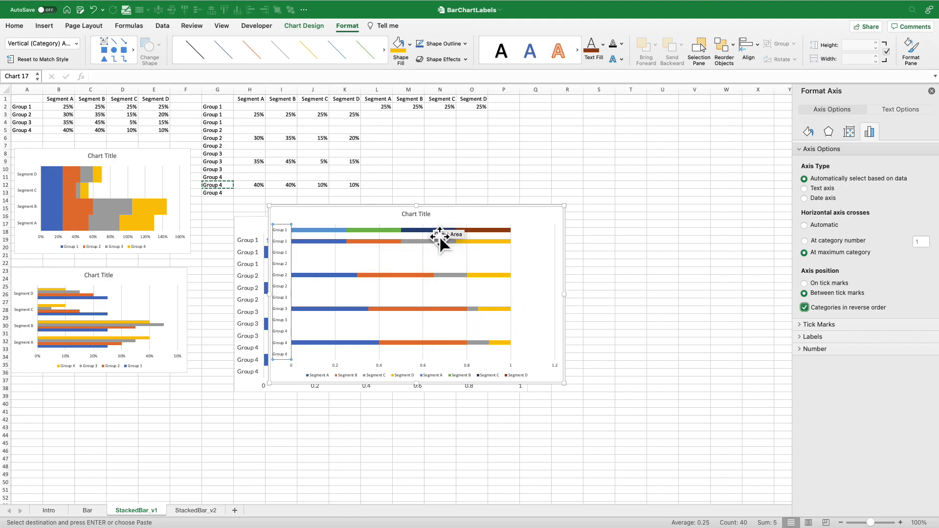
{"action": "left_click", "coordinate": [486, 276]}
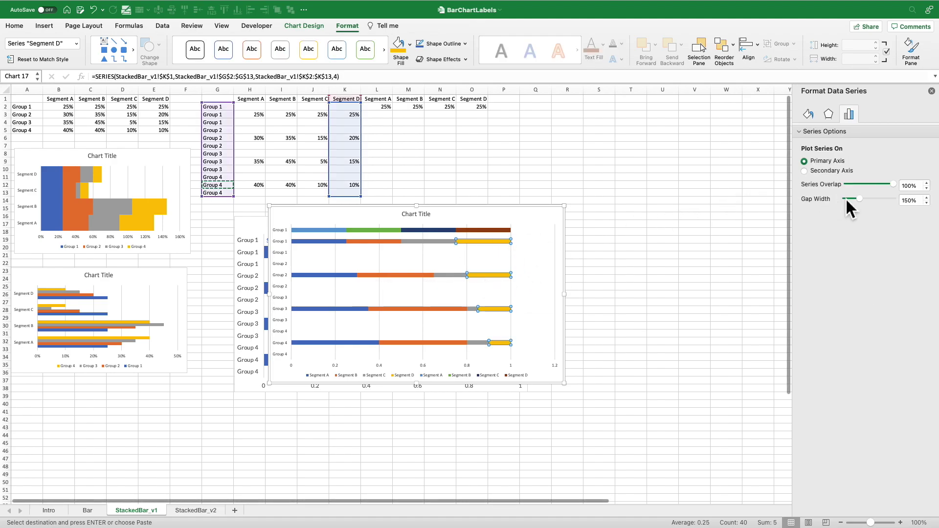
{"action": "left_click_drag", "start_coordinate": [861, 201], "coordinate": [843, 201]}
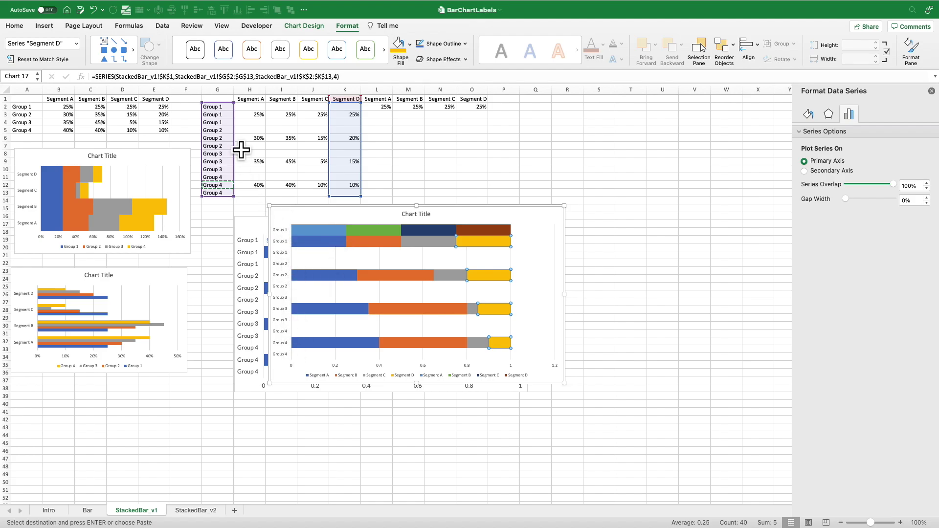
Clear the duplicate group labels in column G, keeping only those in G3, G6, G9 and G12
{"action": "left_click", "coordinate": [228, 109]}
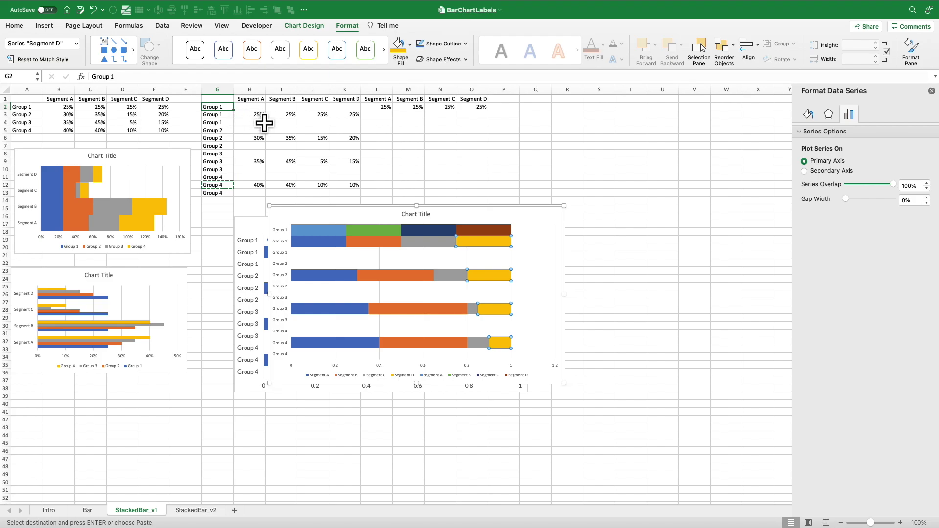
{"action": "key", "text": "Delete"}
{"action": "key", "text": "Down"}
{"action": "key", "text": "Down"}
{"action": "key", "text": "Delete"}
{"action": "key", "text": "Down"}
{"action": "key", "text": "Delete"}
{"action": "key", "text": "Down"}
{"action": "key", "text": "Down"}
{"action": "key", "text": "Delete"}
{"action": "key", "text": "Down"}
{"action": "key", "text": "Delete"}
{"action": "key", "text": "Down"}
{"action": "key", "text": "Down"}
{"action": "key", "text": "Delete"}
{"action": "key", "text": "Down"}
{"action": "key", "text": "Delete"}
{"action": "key", "text": "Down"}
{"action": "key", "text": "Down"}
{"action": "key", "text": "Delete"}
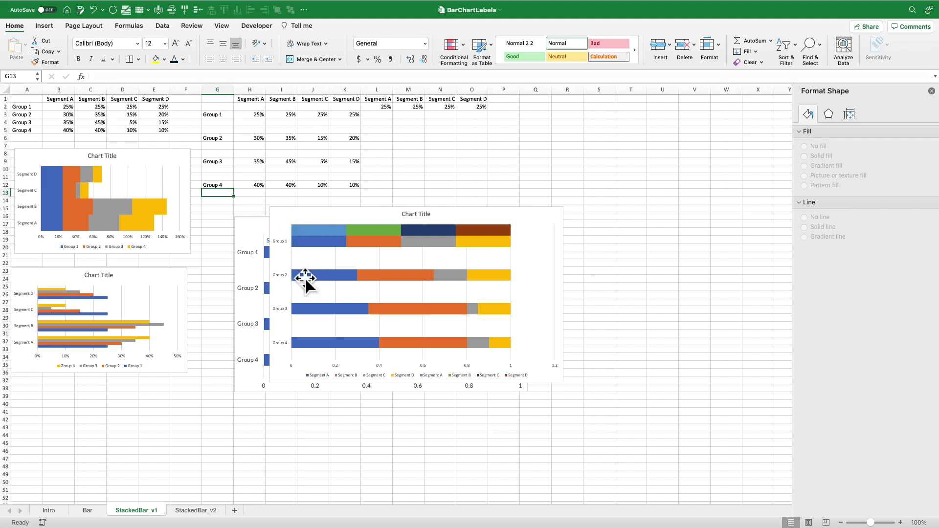
Add data labels to the light blue Segment A series in the chart's top row, showing only the series name at Inside Base
{"action": "left_click", "coordinate": [319, 235]}
{"action": "right_click", "coordinate": [321, 233]}
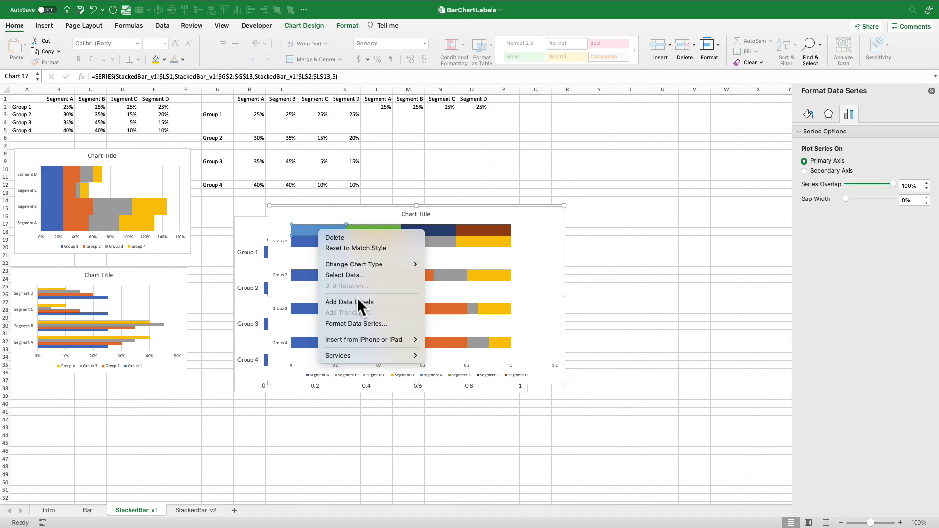
{"action": "left_click", "coordinate": [357, 300]}
{"action": "left_click", "coordinate": [319, 230]}
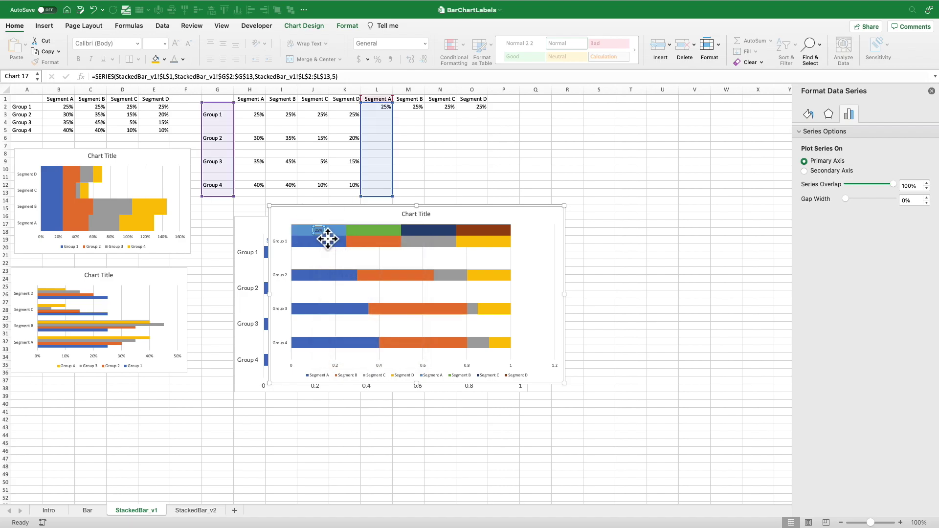
{"action": "left_click", "coordinate": [869, 133]}
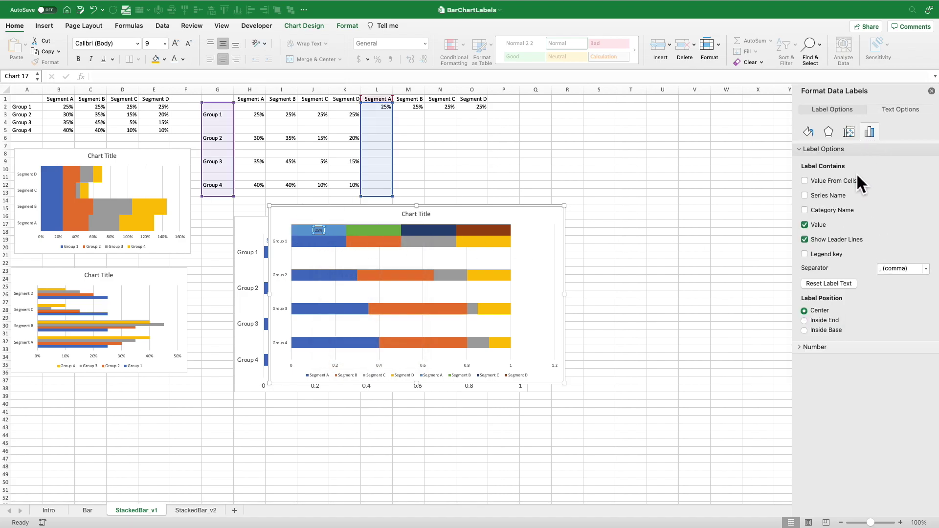
{"action": "left_click", "coordinate": [827, 214]}
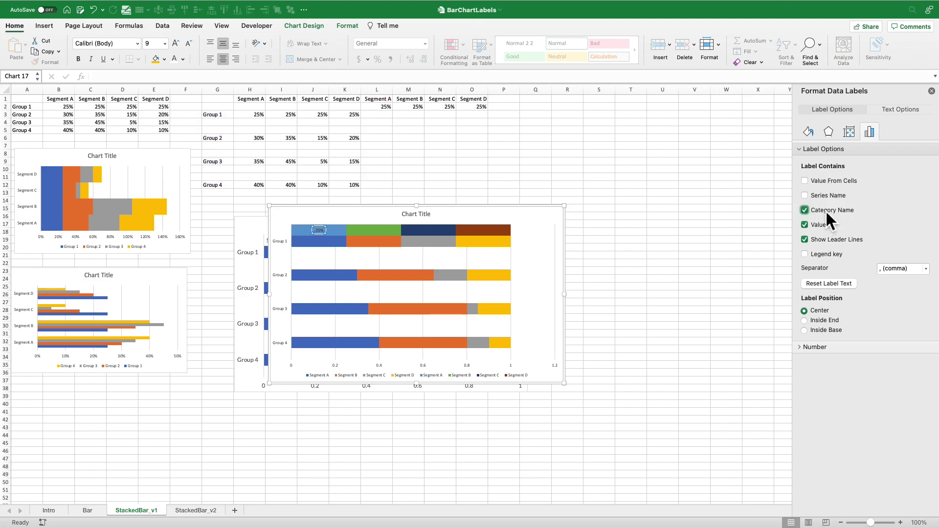
{"action": "left_click", "coordinate": [808, 332]}
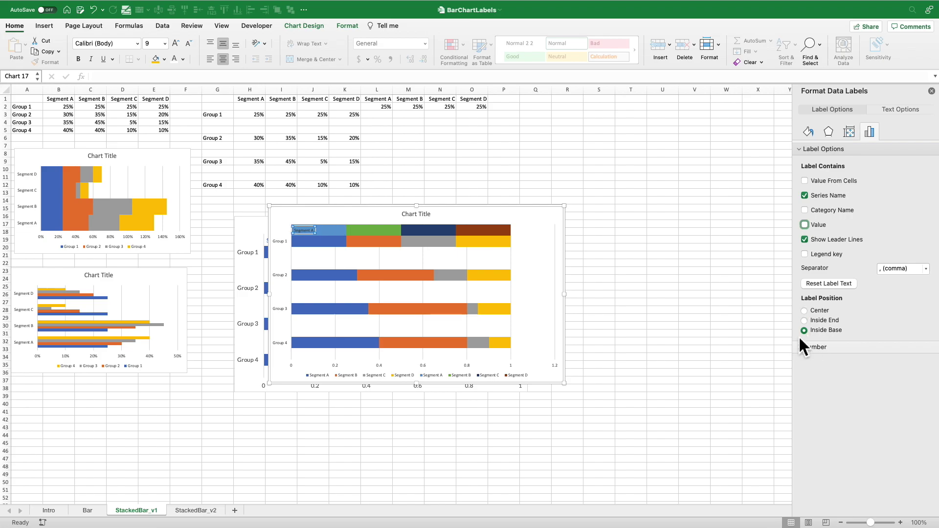
Add data labels to the green Segment B series in the top row, showing the series name instead of the value at Inside Base
{"action": "right_click", "coordinate": [391, 235]}
{"action": "left_click", "coordinate": [433, 306]}
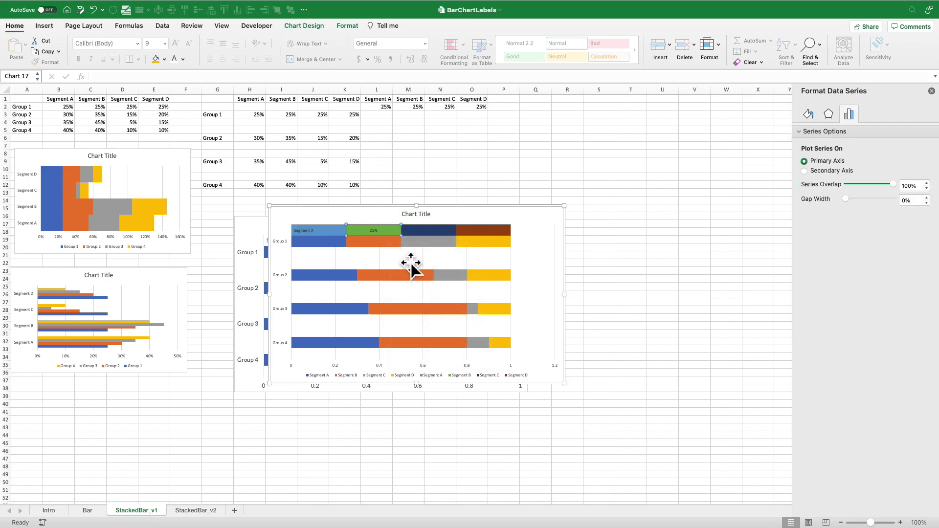
{"action": "left_click", "coordinate": [376, 232]}
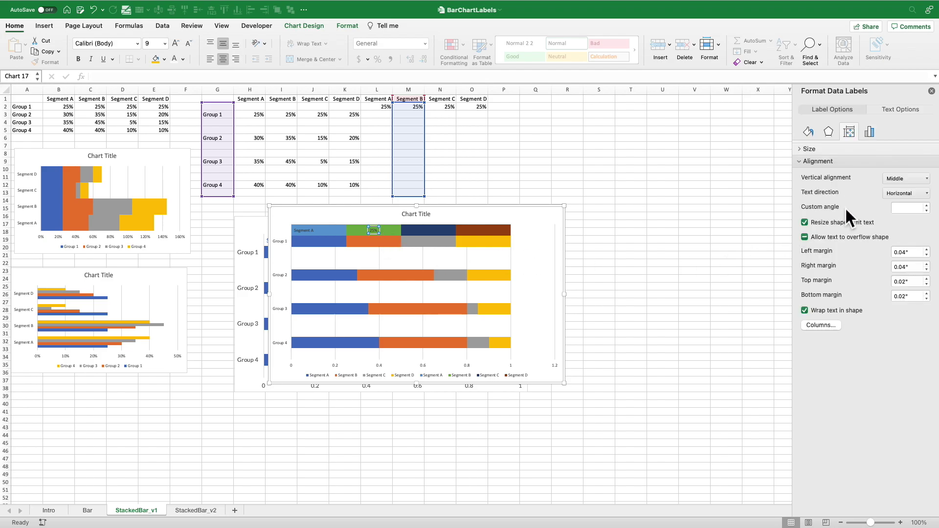
{"action": "left_click", "coordinate": [870, 132]}
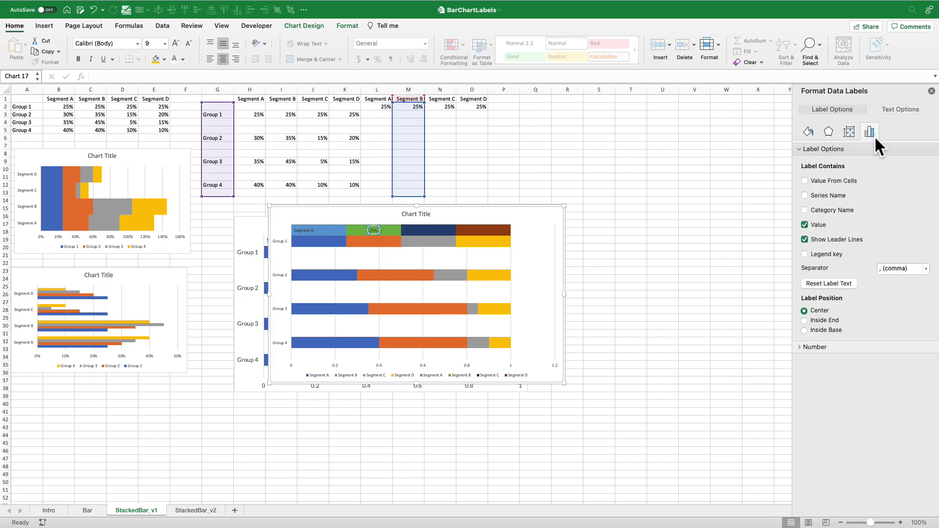
{"action": "left_click", "coordinate": [806, 225]}
{"action": "left_click", "coordinate": [806, 195]}
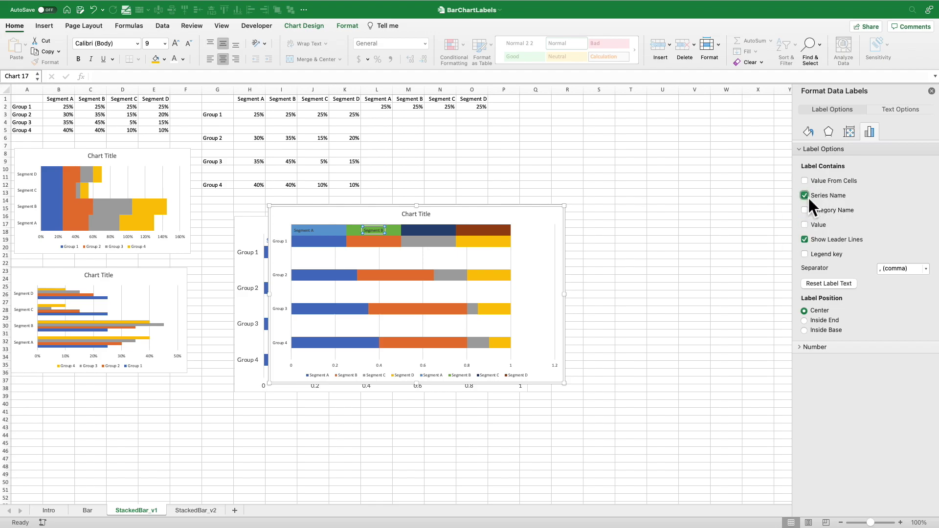
{"action": "left_click", "coordinate": [805, 330]}
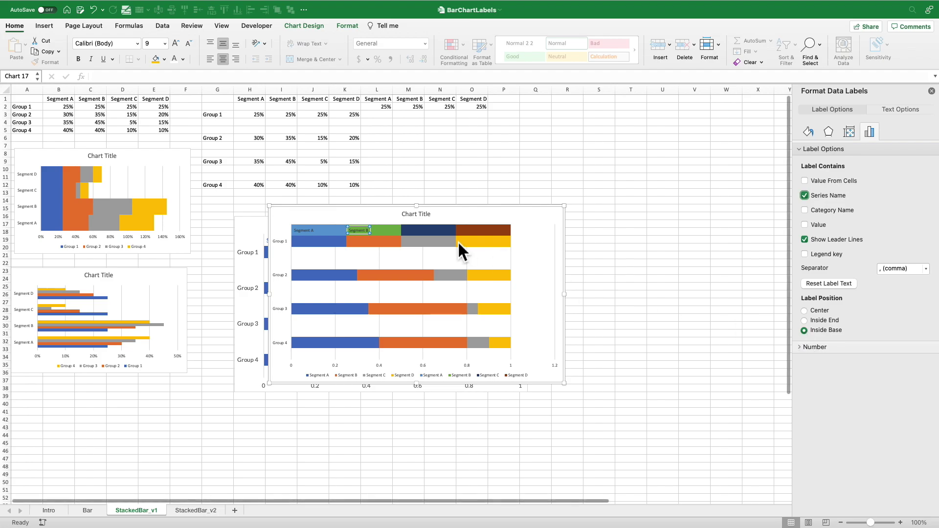
Label the dark blue Segment C series in the top row with its series name only, positioned at Inside Base
{"action": "right_click", "coordinate": [433, 231]}
{"action": "left_click", "coordinate": [461, 297]}
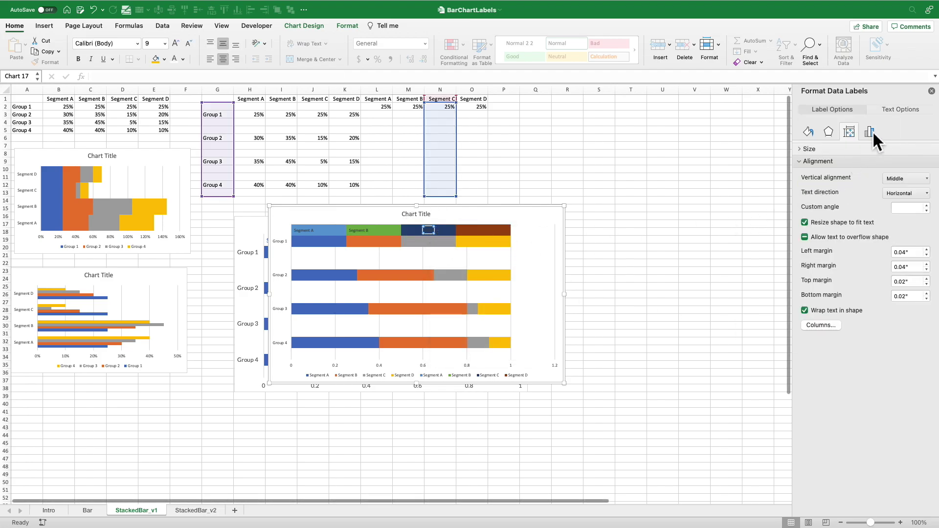
{"action": "left_click", "coordinate": [870, 133]}
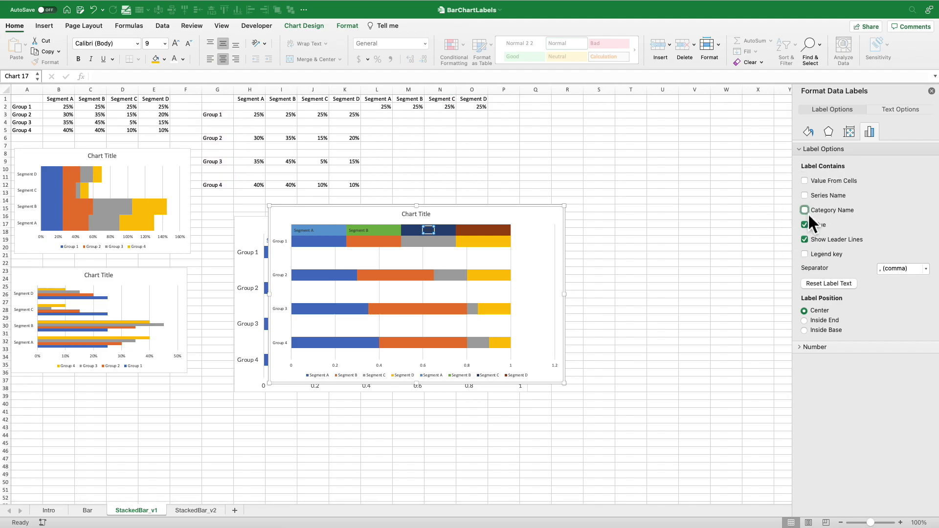
{"action": "left_click", "coordinate": [804, 330]}
Label the dark red Segment D series in the top row with its series name, without the value, at Inside Base
{"action": "right_click", "coordinate": [495, 233]}
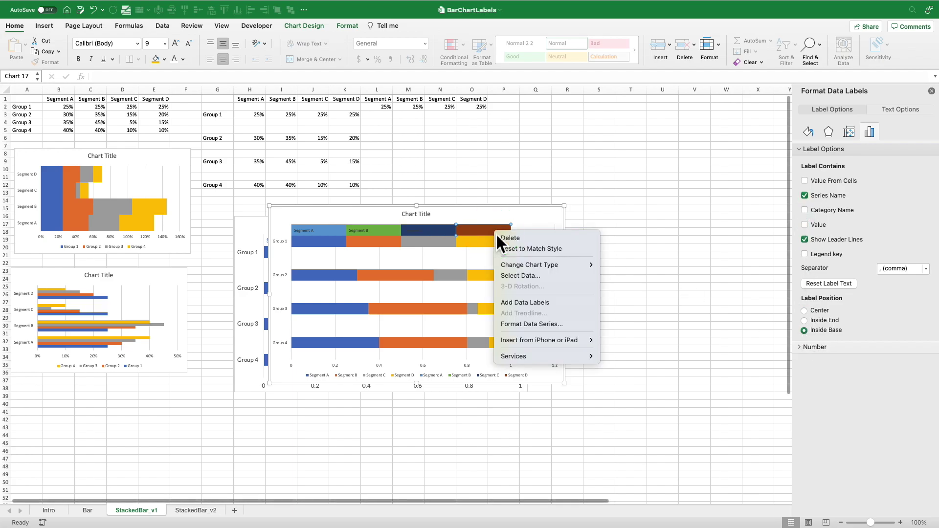
{"action": "left_click", "coordinate": [527, 302]}
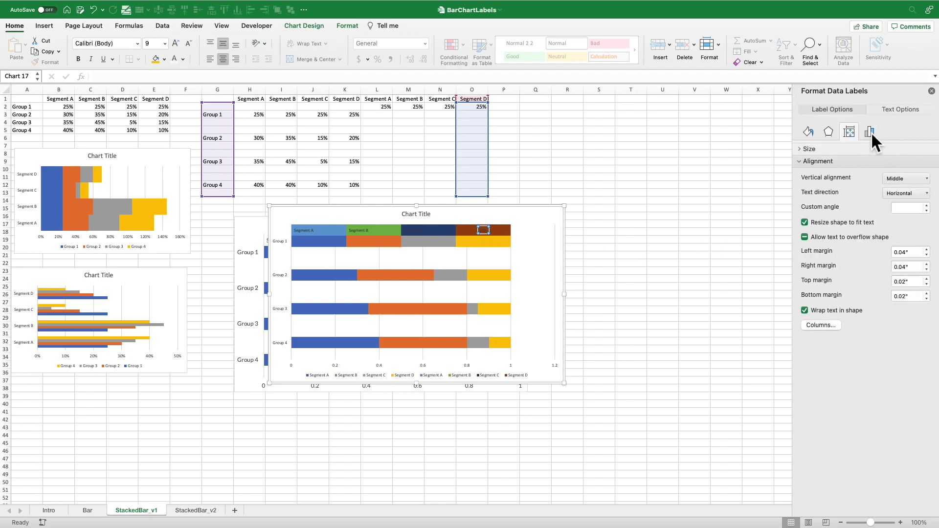
{"action": "left_click", "coordinate": [869, 131]}
{"action": "left_click", "coordinate": [805, 195]}
{"action": "left_click", "coordinate": [805, 225]}
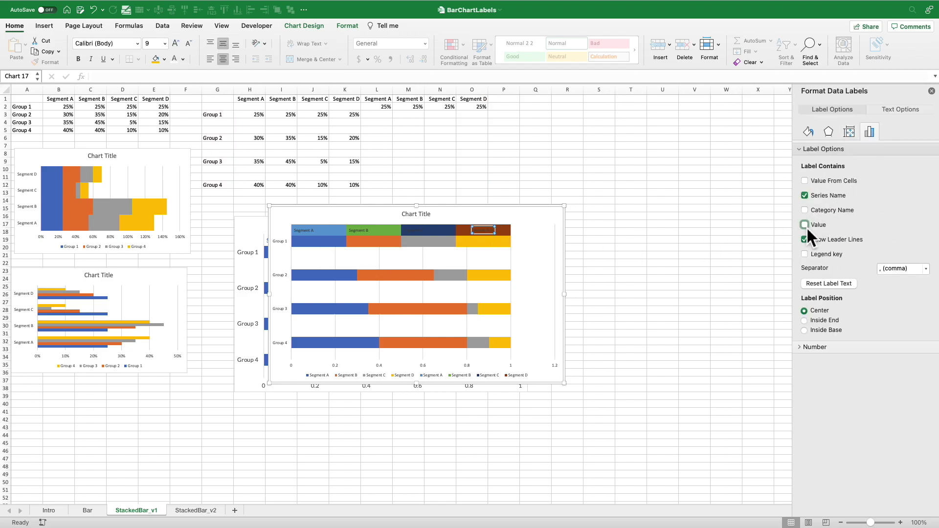
{"action": "left_click", "coordinate": [805, 330]}
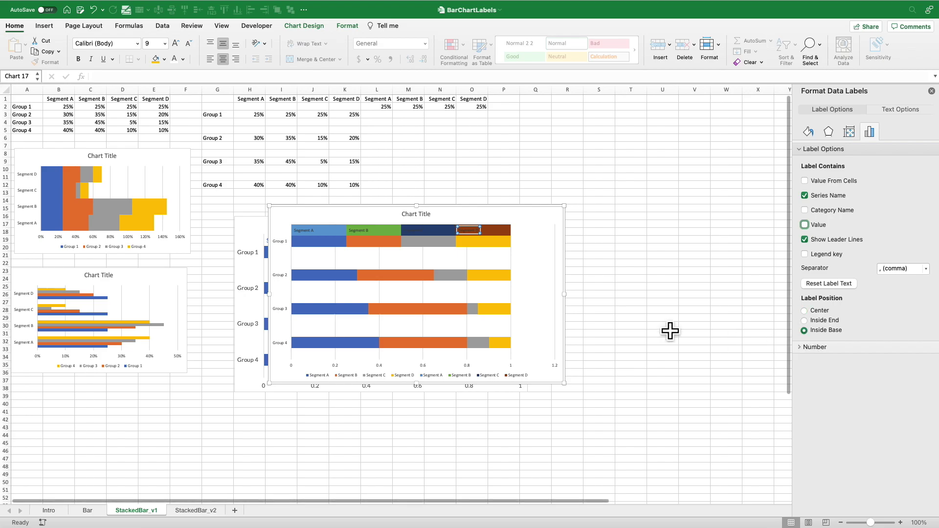
Set the four label series in the chart's top row, Segment A through Segment D, to no fill
{"action": "left_click", "coordinate": [334, 233]}
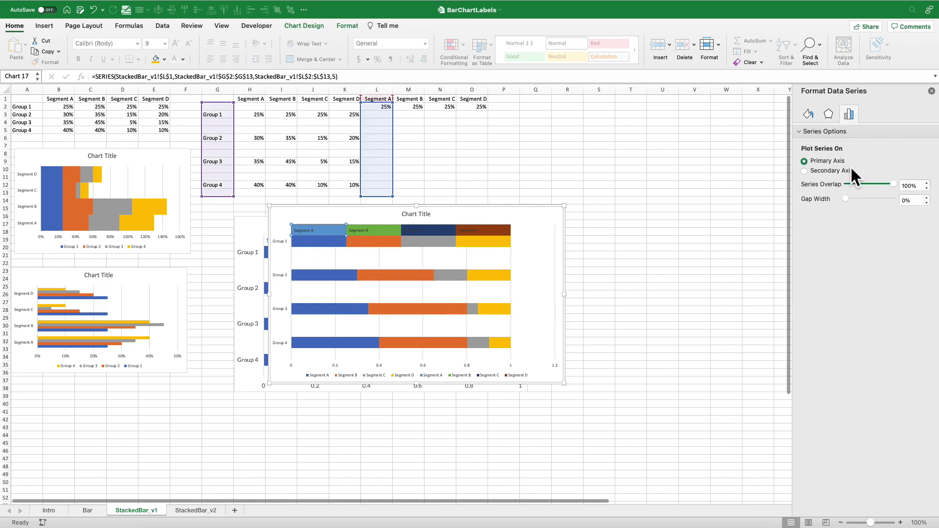
{"action": "left_click", "coordinate": [808, 114]}
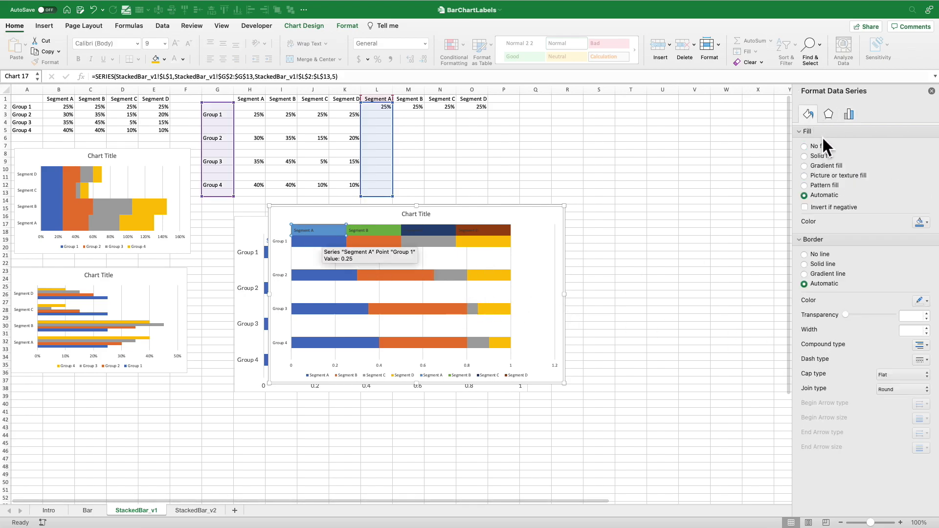
{"action": "left_click", "coordinate": [360, 232]}
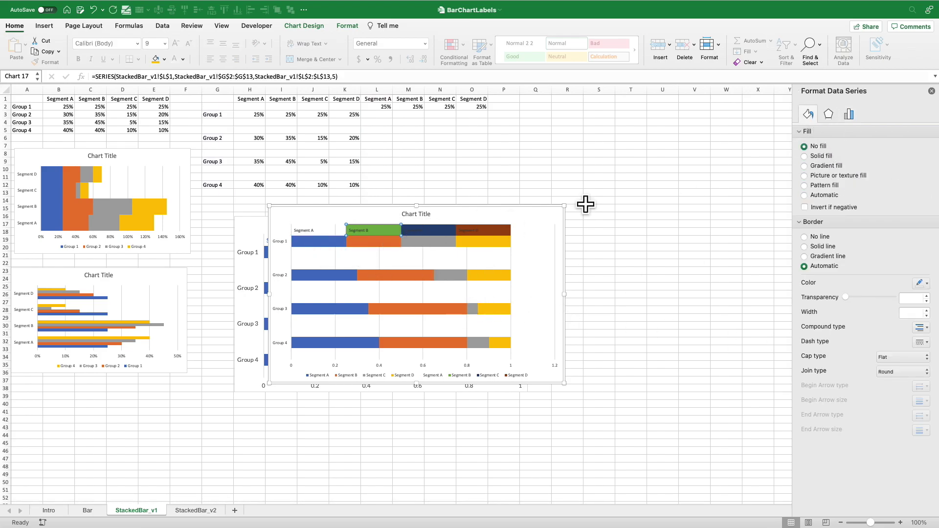
{"action": "left_click", "coordinate": [447, 235]}
{"action": "left_click", "coordinate": [804, 146]}
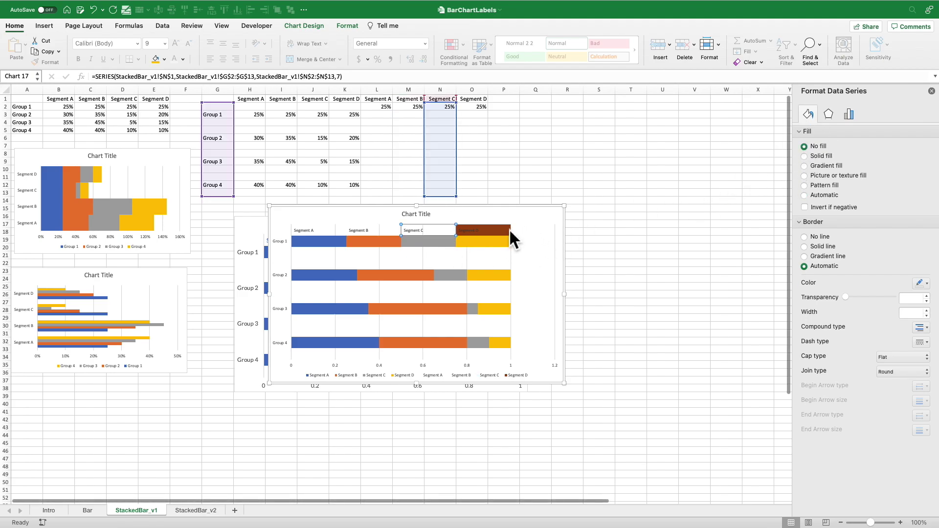
{"action": "left_click", "coordinate": [508, 230]}
{"action": "left_click", "coordinate": [804, 146]}
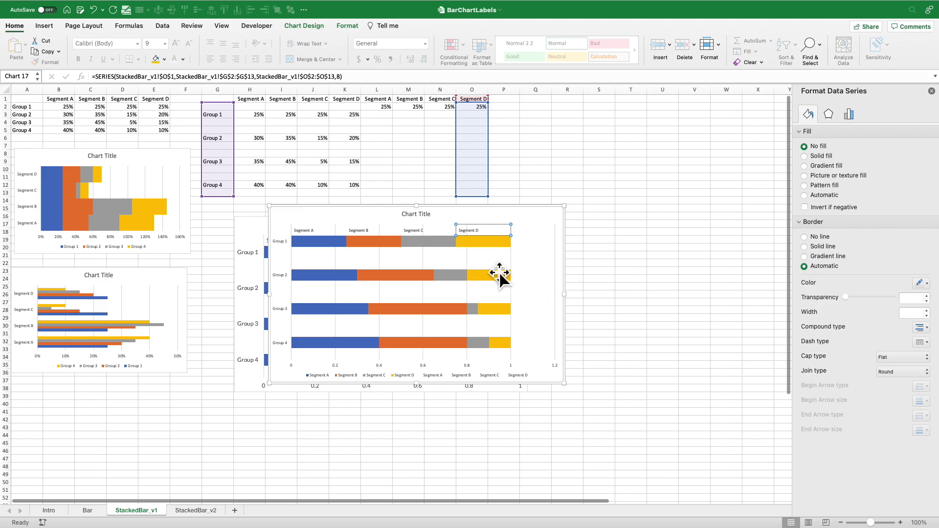
{"action": "left_click", "coordinate": [524, 218]}
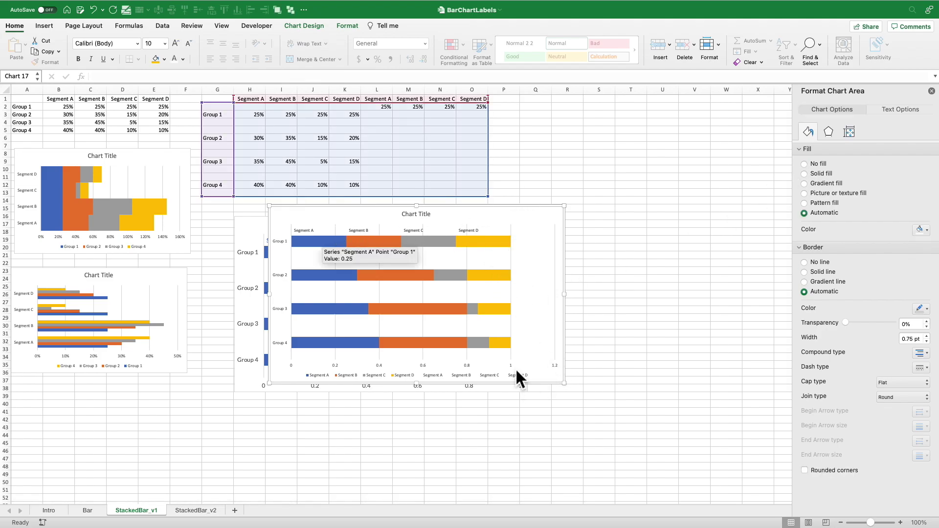
Set the chart's horizontal axis maximum to 1.0 and its major unit to 0.2
{"action": "left_click", "coordinate": [513, 366]}
{"action": "left_click", "coordinate": [871, 136]}
{"action": "left_click", "coordinate": [870, 150]}
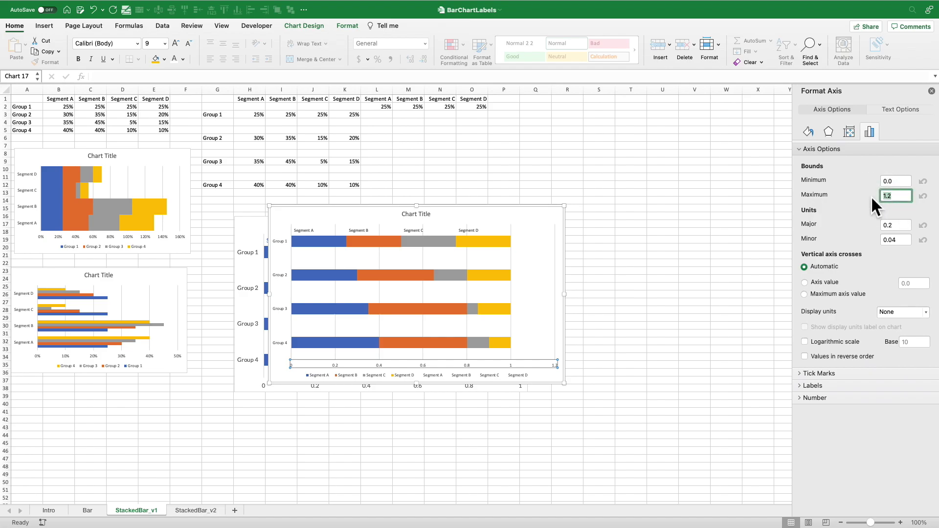
{"action": "type", "text": "1"}
{"action": "key", "text": "Return"}
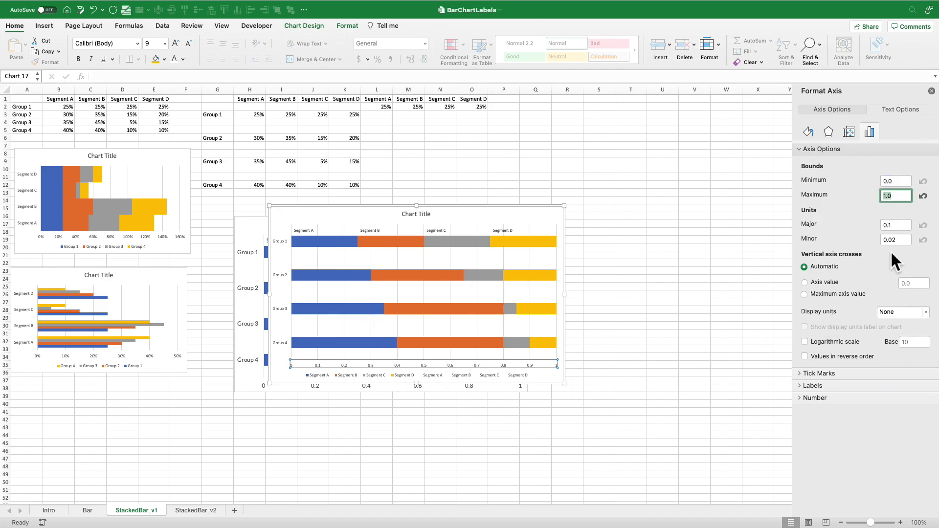
{"action": "left_click", "coordinate": [900, 226]}
{"action": "key", "text": "BackSpace"}
{"action": "type", "text": "2"}
{"action": "key", "text": "Return"}
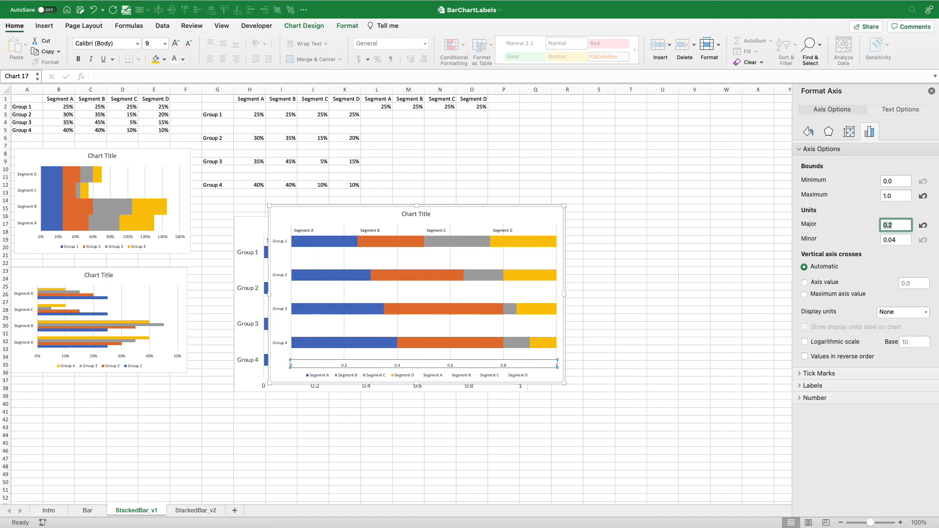
Format the horizontal axis numbers as Percentage with 0 decimal places
{"action": "left_click", "coordinate": [816, 398]}
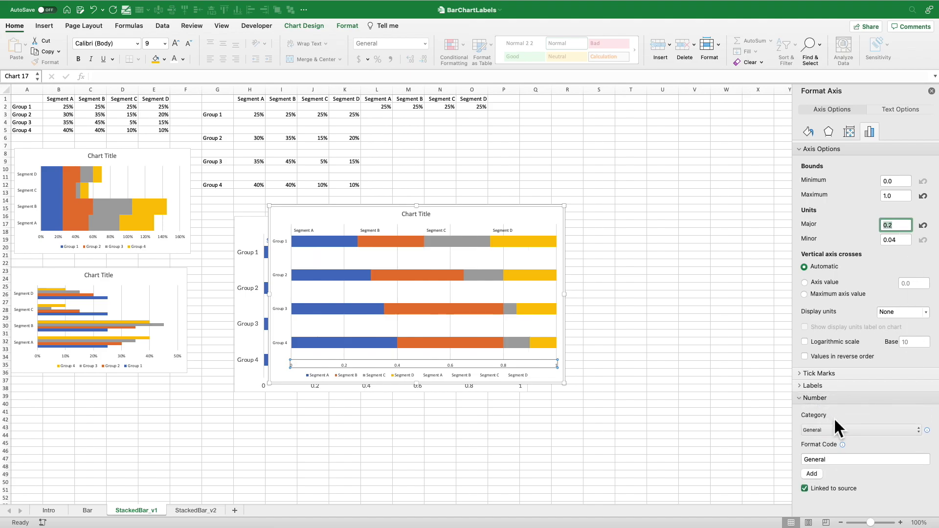
{"action": "left_click", "coordinate": [835, 430]}
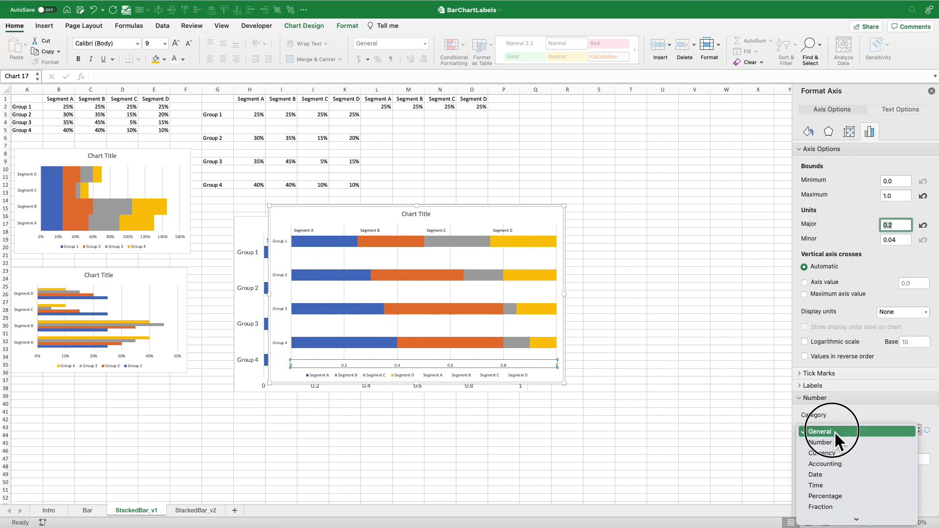
{"action": "left_click", "coordinate": [833, 494]}
{"action": "double_click", "coordinate": [894, 443]}
{"action": "type", "text": "0"}
Delete the chart's legend and set all of the chart's text to Lato, size 12
{"action": "left_click", "coordinate": [433, 375]}
{"action": "key", "text": "Delete"}
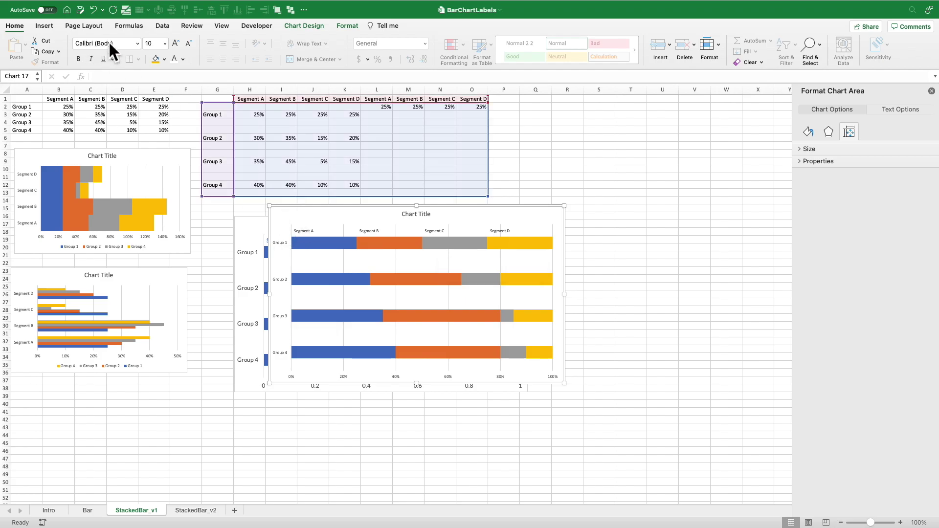
{"action": "type", "text": "Lato"}
{"action": "key", "text": "Tab"}
{"action": "type", "text": "12"}
{"action": "key", "text": "Return"}
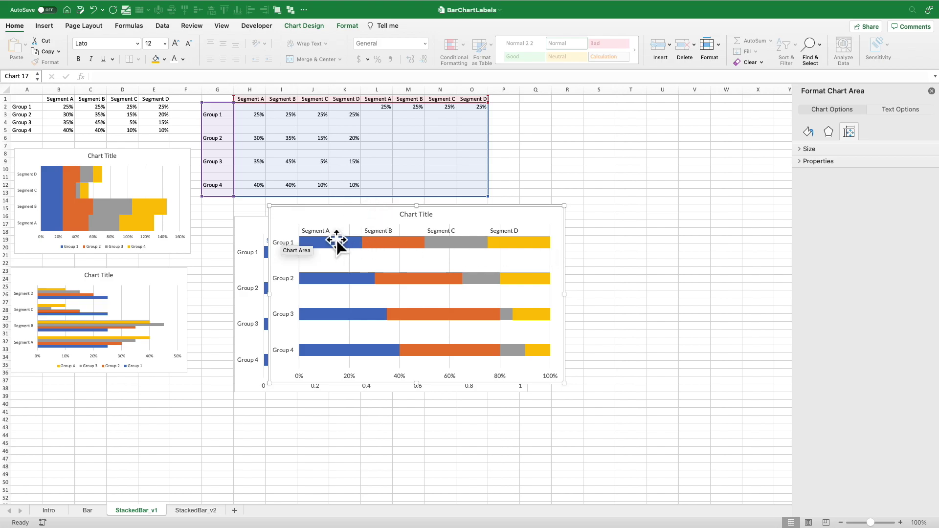
Color the Segment A label blue and the Segment B label orange to match their bars
{"action": "left_click", "coordinate": [323, 231]}
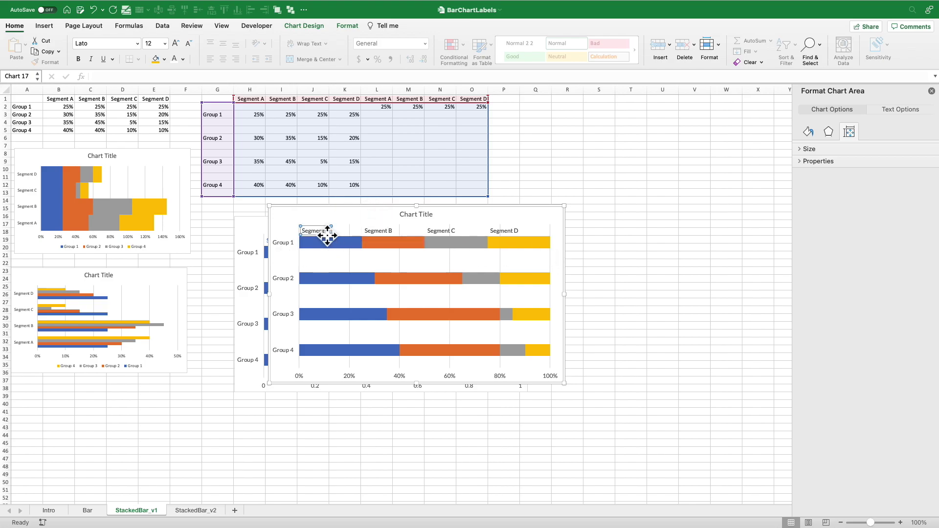
{"action": "left_click", "coordinate": [183, 59]}
{"action": "left_click", "coordinate": [212, 103]}
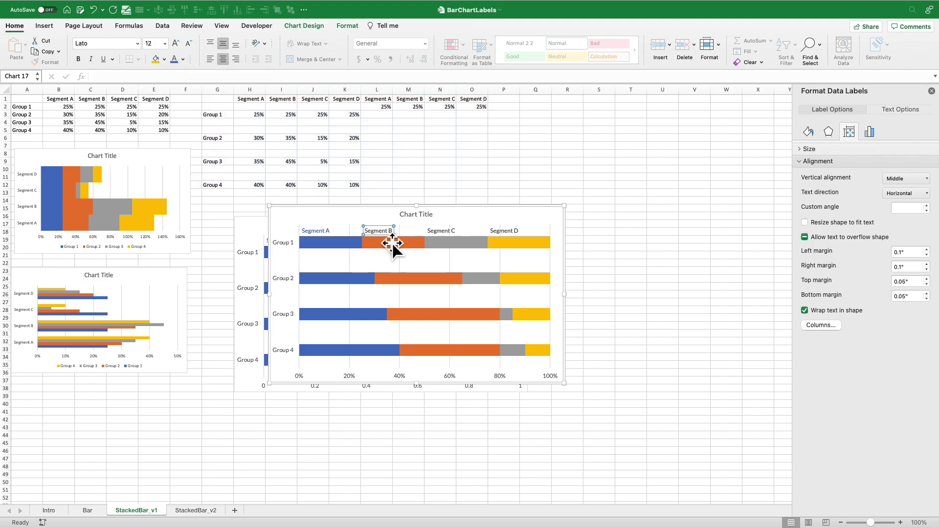
{"action": "left_click", "coordinate": [184, 59]}
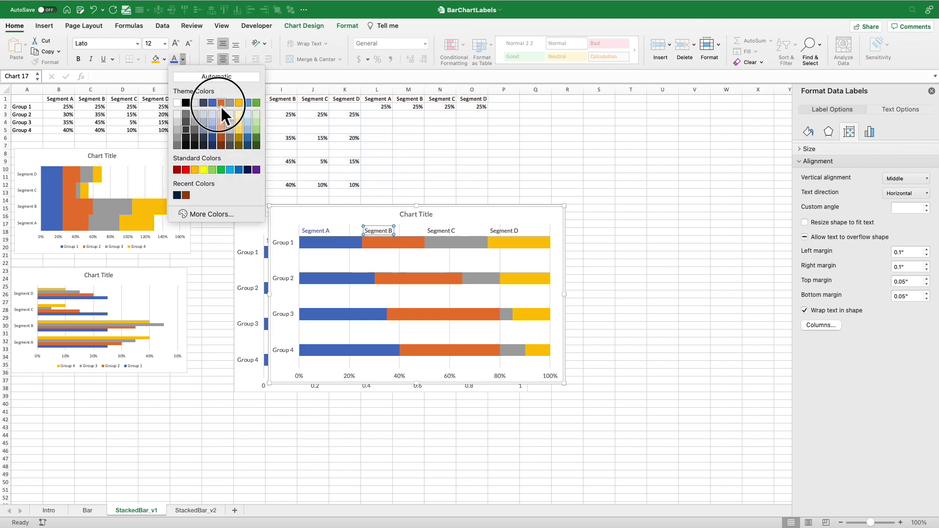
{"action": "left_click", "coordinate": [220, 105]}
{"action": "left_click", "coordinate": [456, 210]}
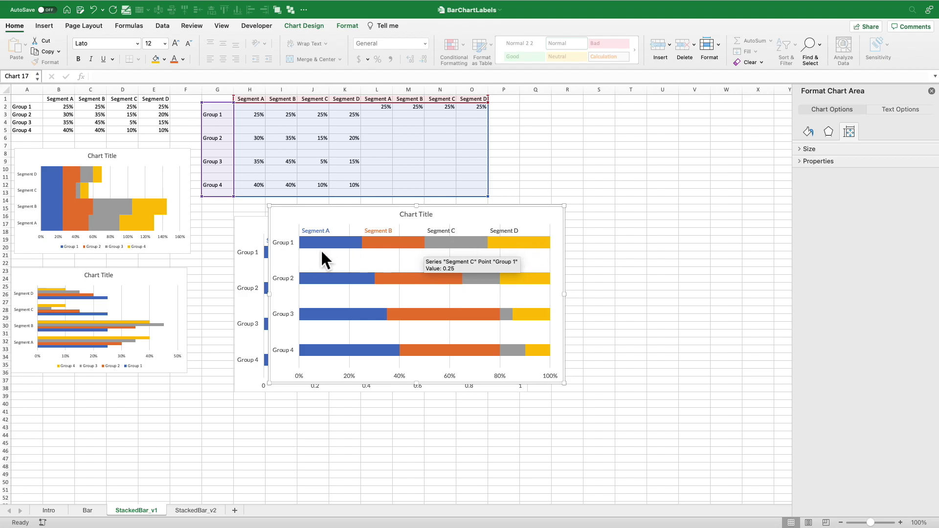
Try a lower series overlap on the orange Segment B bars and restore the overlap to 100%
{"action": "left_click", "coordinate": [400, 243]}
{"action": "mouse_move", "coordinate": [845, 199]}
{"action": "left_mouse_down"}
{"action": "mouse_move", "coordinate": [865, 201]}
{"action": "mouse_move", "coordinate": [835, 199]}
{"action": "left_mouse_up"}
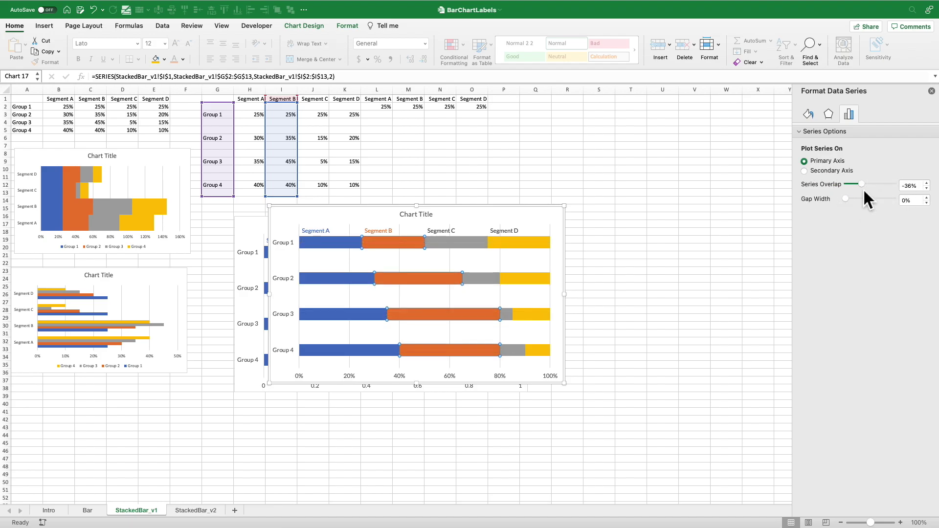
{"action": "left_click_drag", "start_coordinate": [895, 183], "coordinate": [896, 184]}
{"action": "left_click", "coordinate": [901, 183]}
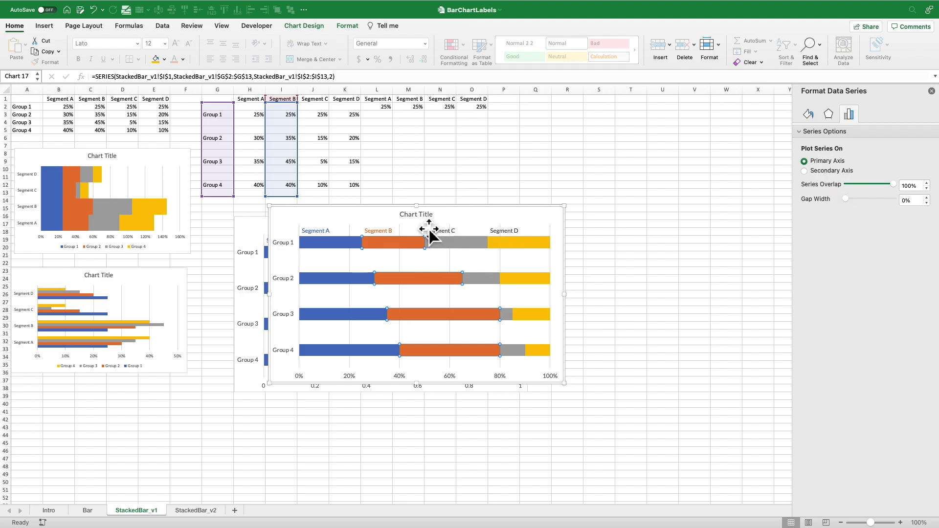
{"action": "left_click", "coordinate": [479, 216]}
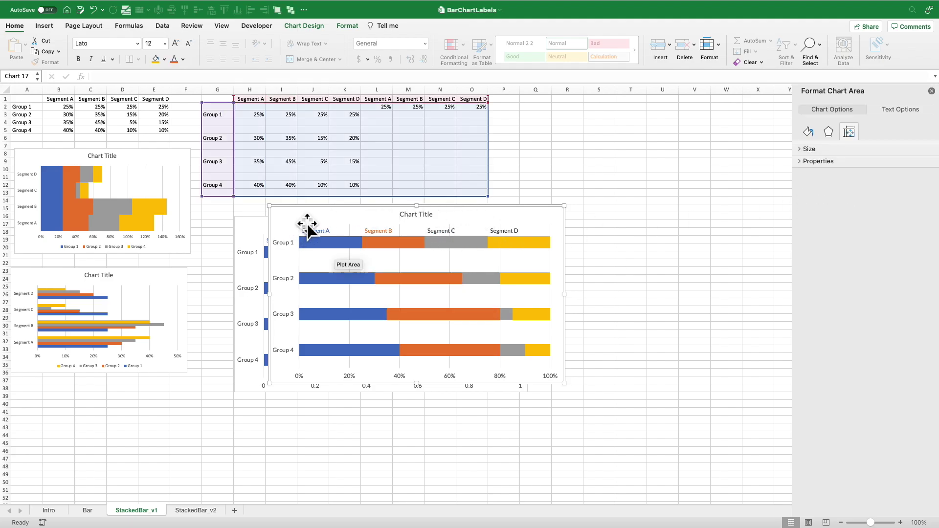
Insert a 2-D stacked bar chart from the range G1:O13, leaving cell G2 blank
{"action": "left_click_drag", "start_coordinate": [230, 115], "coordinate": [229, 195]}
{"action": "left_click", "coordinate": [224, 219]}
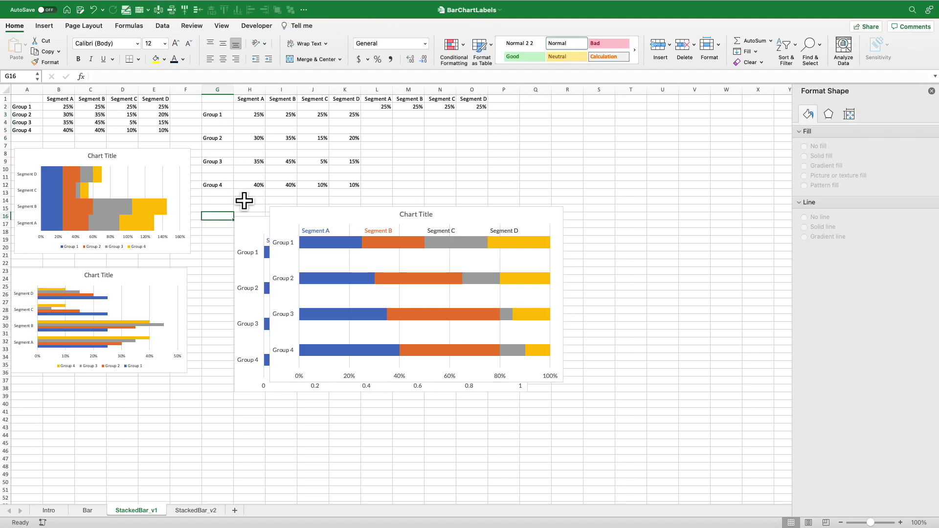
{"action": "left_click_drag", "start_coordinate": [225, 100], "coordinate": [497, 206]}
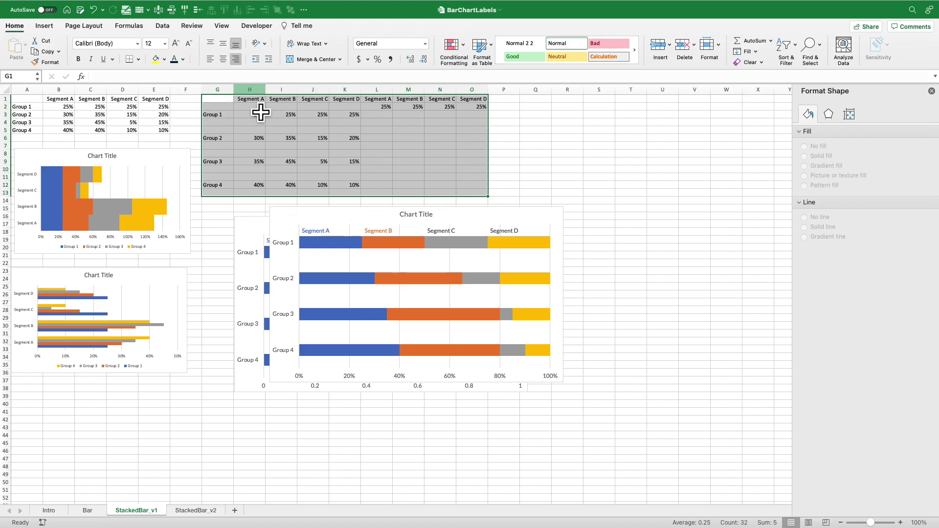
{"action": "left_click", "coordinate": [48, 30]}
{"action": "left_click", "coordinate": [476, 46]}
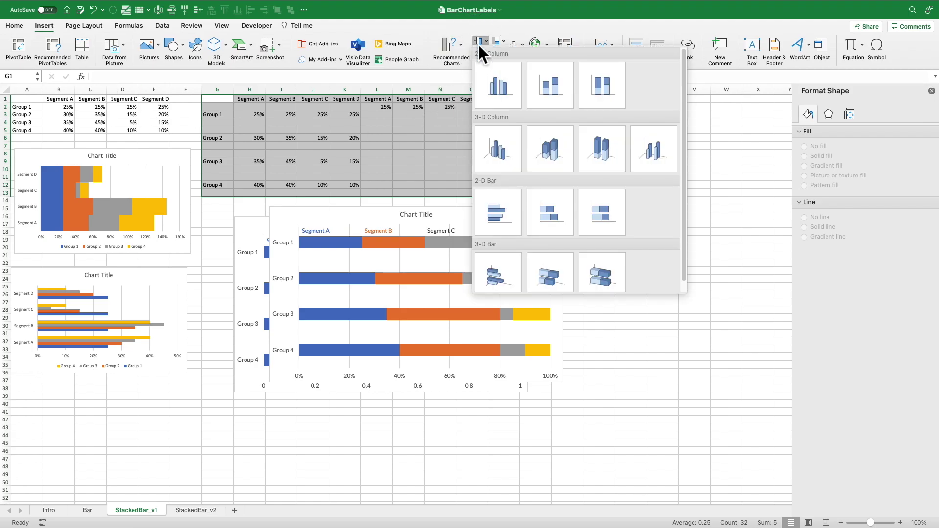
{"action": "left_click", "coordinate": [557, 213]}
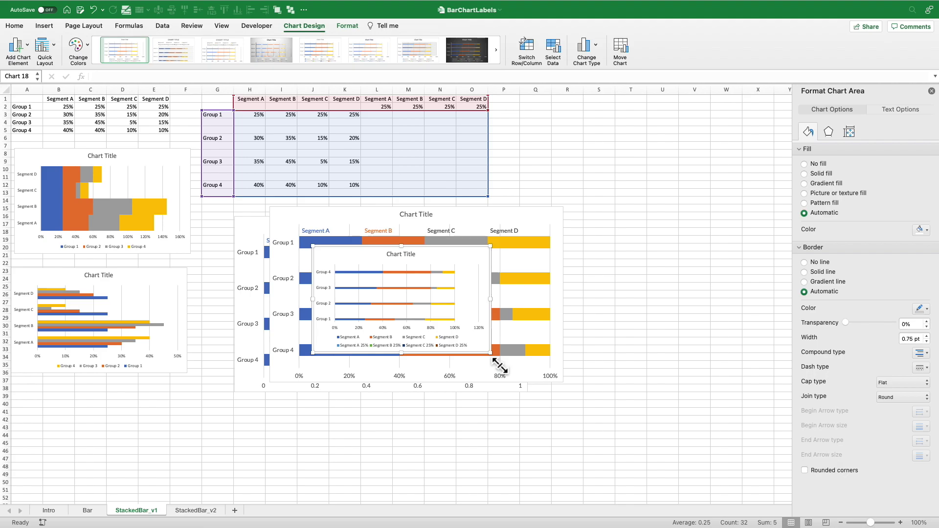
Lock the new chart's aspect ratio and set its height to 5 inches
{"action": "left_click", "coordinate": [348, 27]}
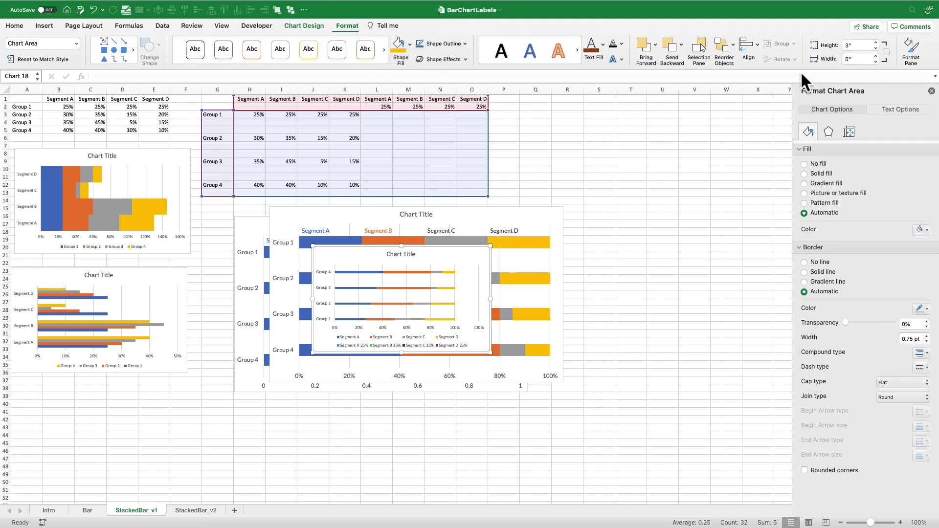
{"action": "left_click", "coordinate": [886, 53]}
{"action": "left_click_drag", "start_coordinate": [866, 47], "coordinate": [835, 49]}
{"action": "key", "text": "BackSpace"}
{"action": "type", "text": "5"}
{"action": "key", "text": "Return"}
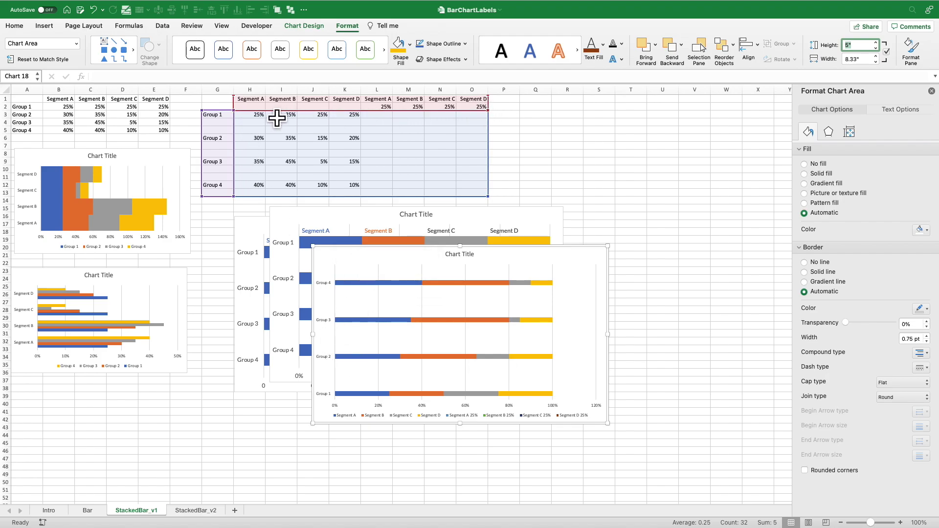
Enter Group 1 in cell G2 as the category name for the label row
{"action": "left_click", "coordinate": [337, 230]}
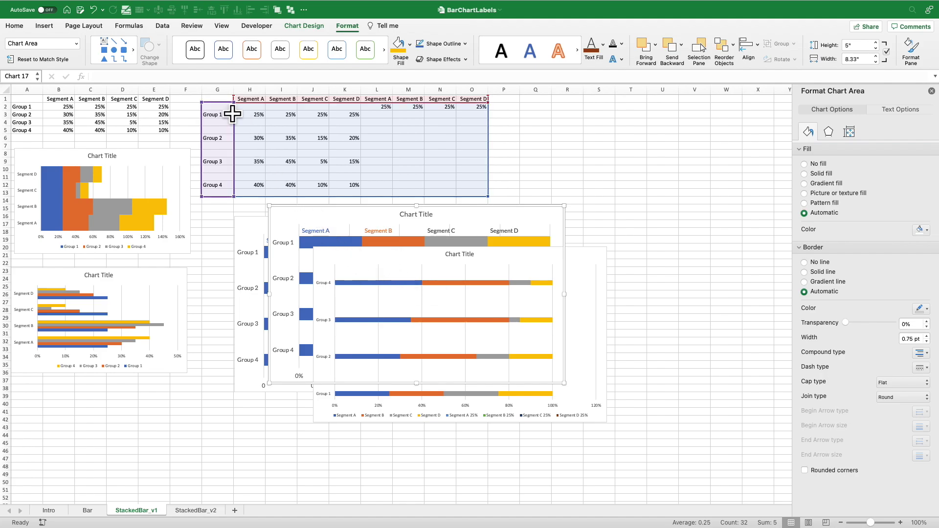
{"action": "left_click", "coordinate": [228, 110]}
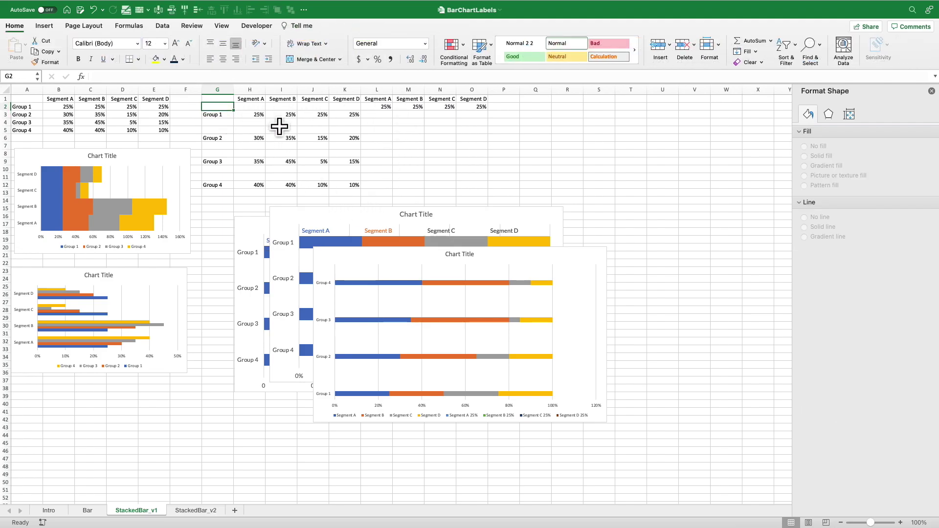
{"action": "type", "text": "Group 1"}
{"action": "key", "text": "Return"}
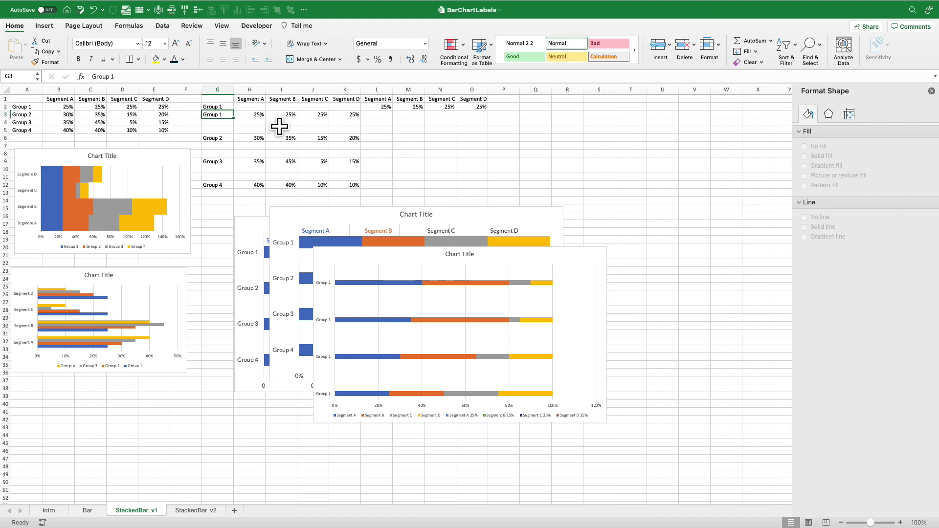
Insert another 2-D stacked bar chart from G1:O13 and enlarge it to about twice its width and height
{"action": "left_click_drag", "start_coordinate": [228, 100], "coordinate": [491, 205]}
{"action": "left_click", "coordinate": [49, 26]}
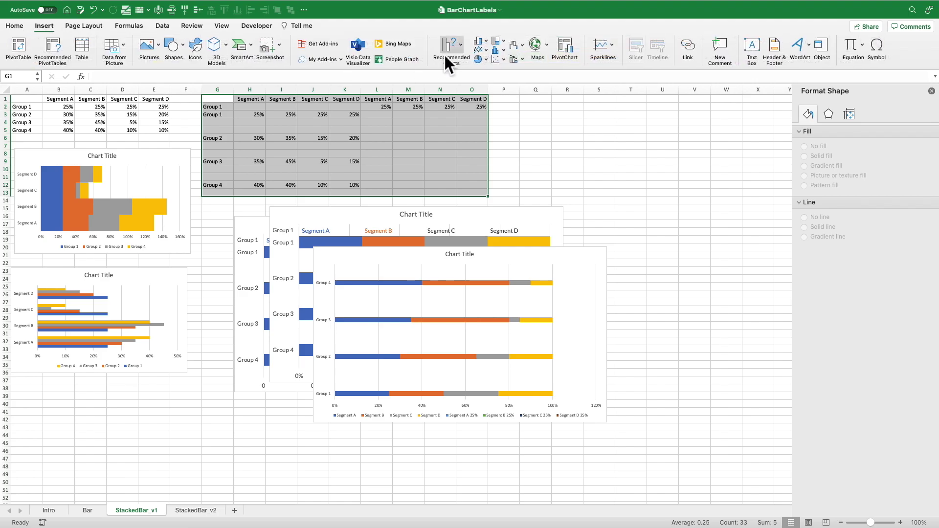
{"action": "left_click", "coordinate": [480, 42]}
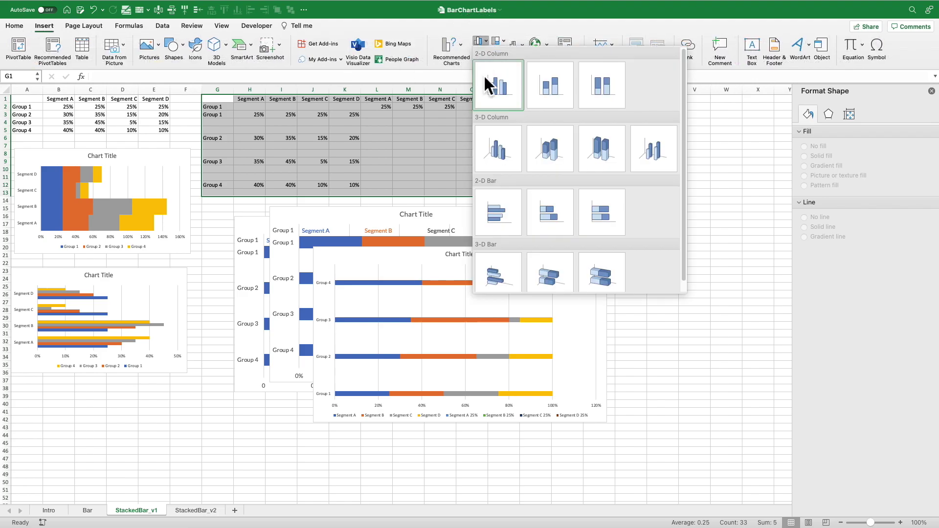
{"action": "left_click", "coordinate": [550, 211]}
{"action": "left_click_drag", "start_coordinate": [490, 353], "coordinate": [663, 457]}
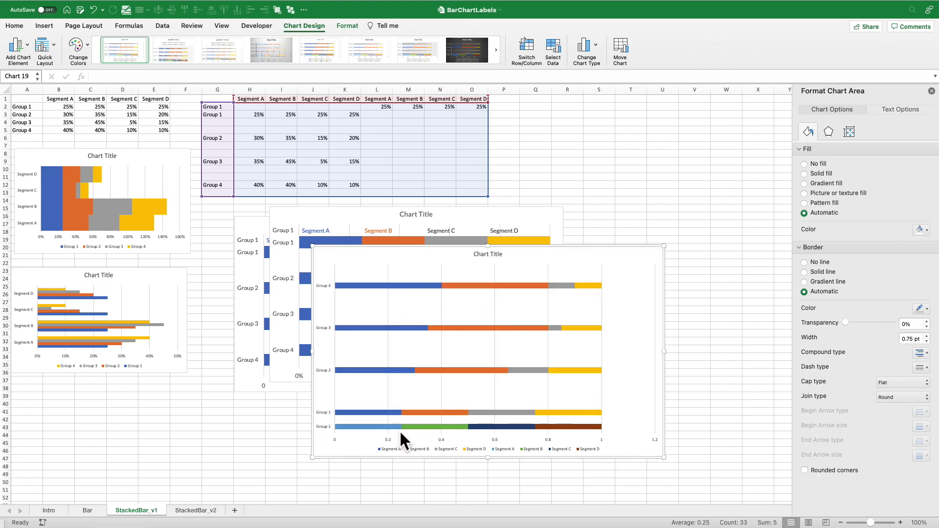
On StackedBar_v2, insert a 2-D stacked bar chart from A1:E5 beside the existing chart and switch its rows and columns
{"action": "left_click", "coordinate": [214, 510]}
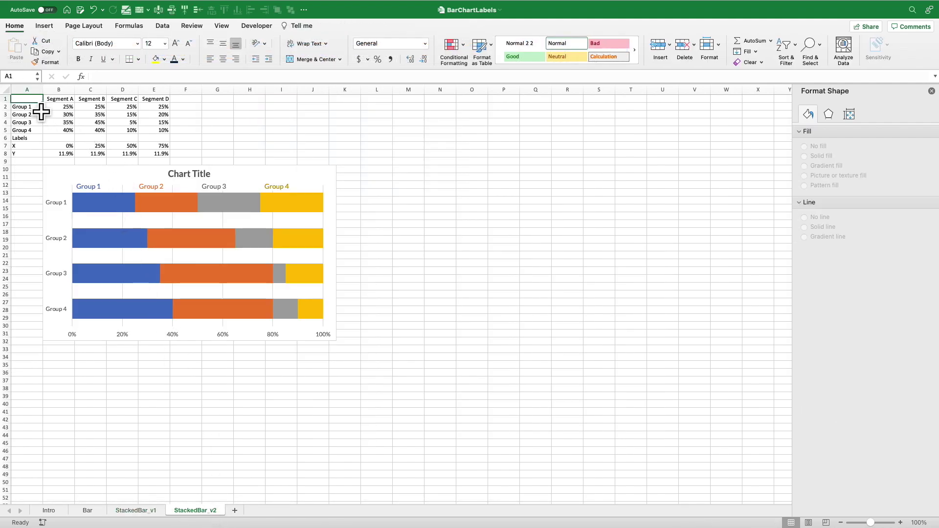
{"action": "left_click_drag", "start_coordinate": [39, 98], "coordinate": [162, 130]}
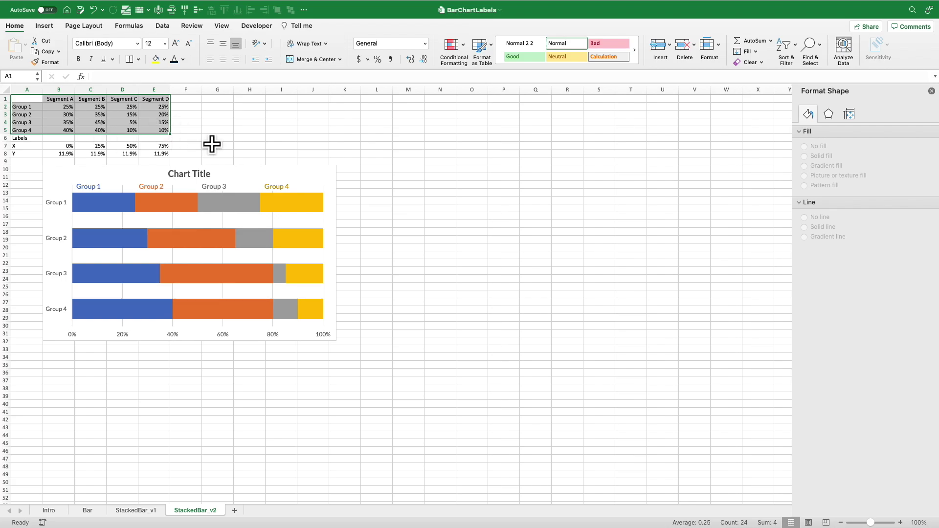
{"action": "left_click", "coordinate": [51, 29]}
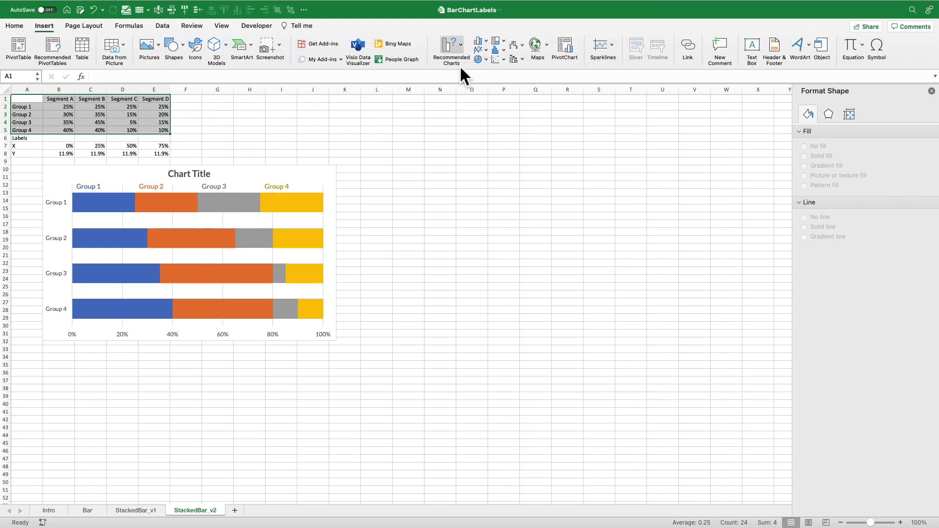
{"action": "left_click", "coordinate": [485, 43]}
{"action": "left_click", "coordinate": [552, 209]}
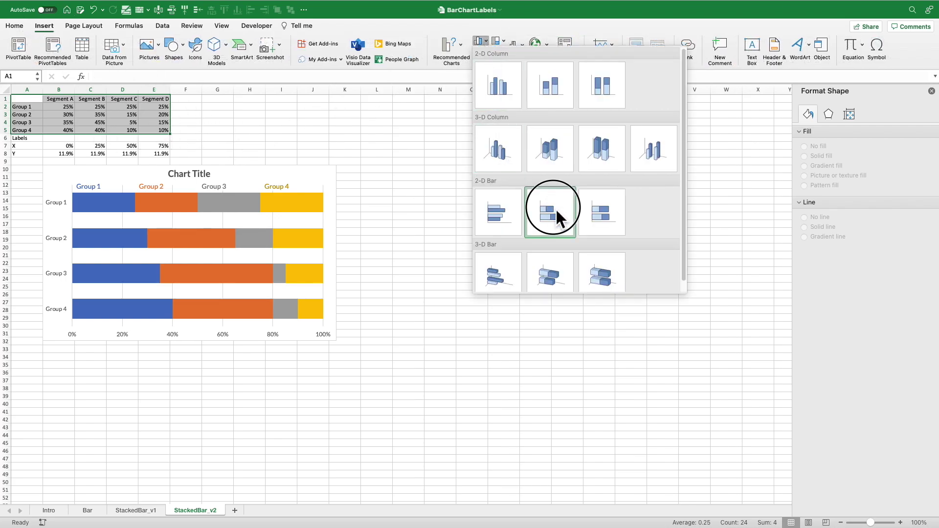
{"action": "left_click_drag", "start_coordinate": [442, 256], "coordinate": [482, 227]}
{"action": "left_click", "coordinate": [527, 49]}
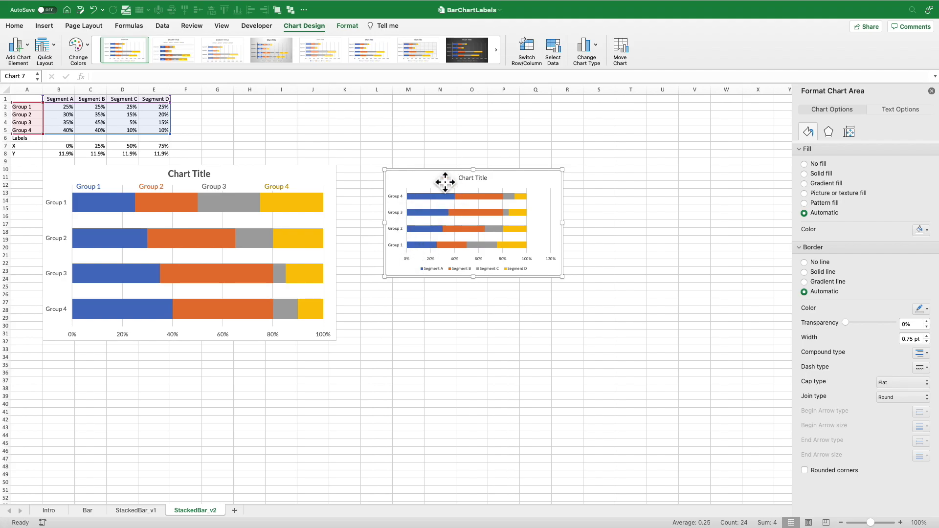
Lock the new chart's aspect ratio and set its height to 5 inches
{"action": "left_click", "coordinate": [347, 25]}
{"action": "left_click", "coordinate": [888, 52]}
{"action": "left_click_drag", "start_coordinate": [858, 46], "coordinate": [818, 47]}
{"action": "type", "text": "5"}
{"action": "key", "text": "Return"}
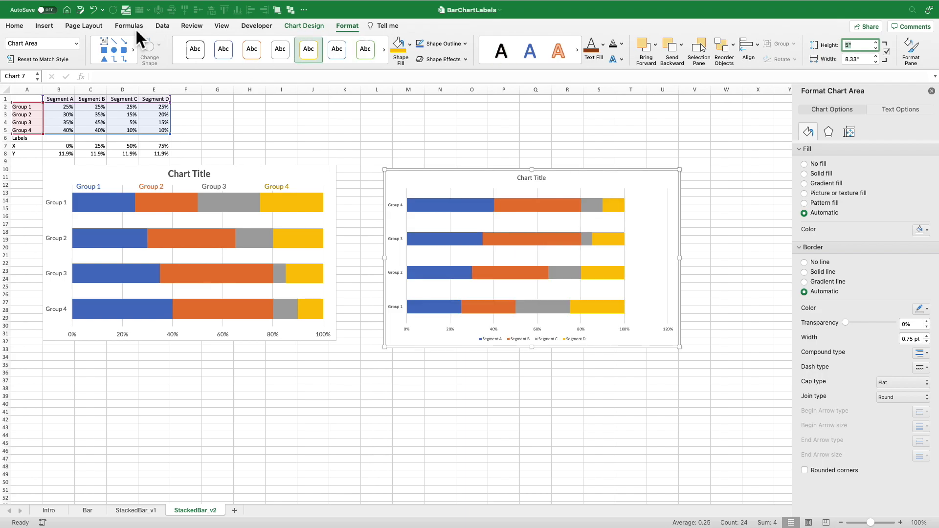
Set the new chart's text to Lato at size 12
{"action": "left_click", "coordinate": [16, 24]}
{"action": "left_click", "coordinate": [112, 45]}
{"action": "type", "text": "Lato"}
{"action": "key", "text": "Tab"}
{"action": "type", "text": "12"}
{"action": "key", "text": "Return"}
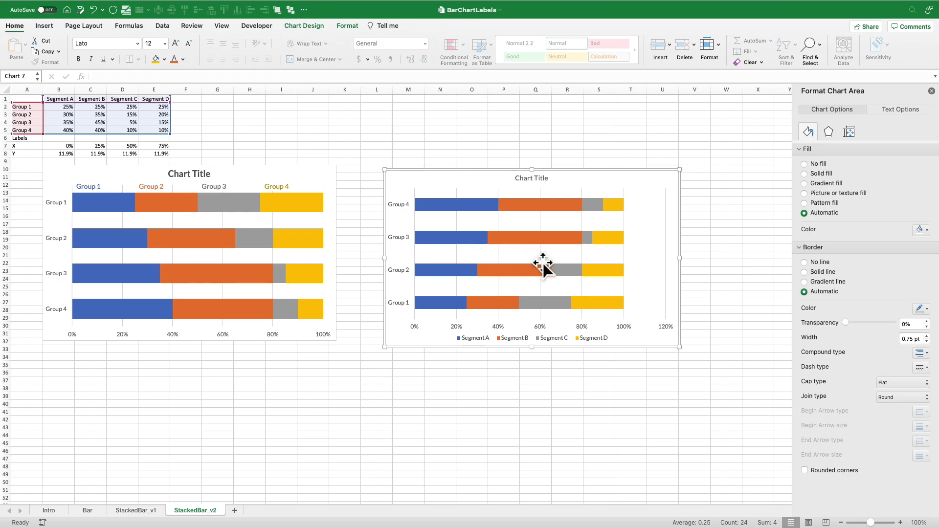
Set the horizontal value axis to a maximum of 1 and a major unit of 0.2
{"action": "left_click", "coordinate": [587, 327]}
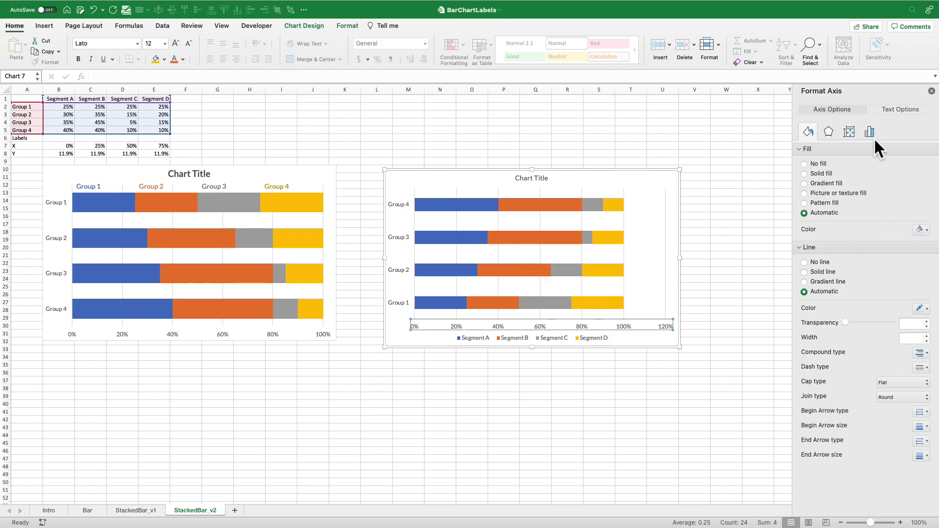
{"action": "left_click", "coordinate": [870, 134]}
{"action": "left_click", "coordinate": [865, 149]}
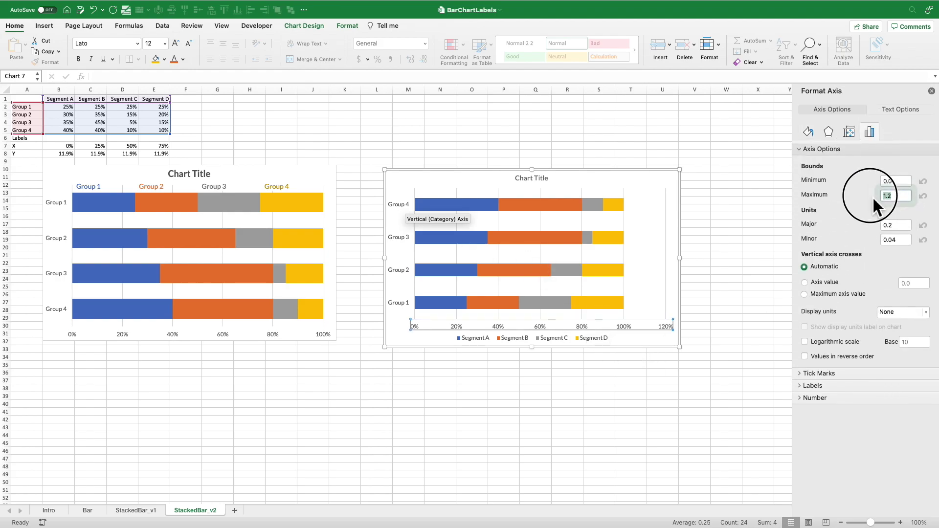
{"action": "type", "text": "1"}
{"action": "key", "text": "Return"}
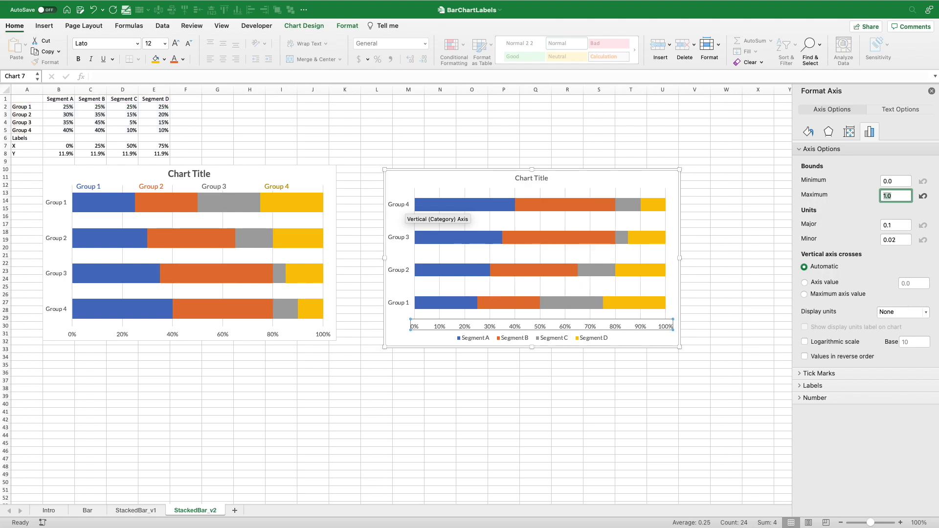
{"action": "left_click", "coordinate": [895, 226]}
{"action": "type", "text": "0.2"}
{"action": "key", "text": "Return"}
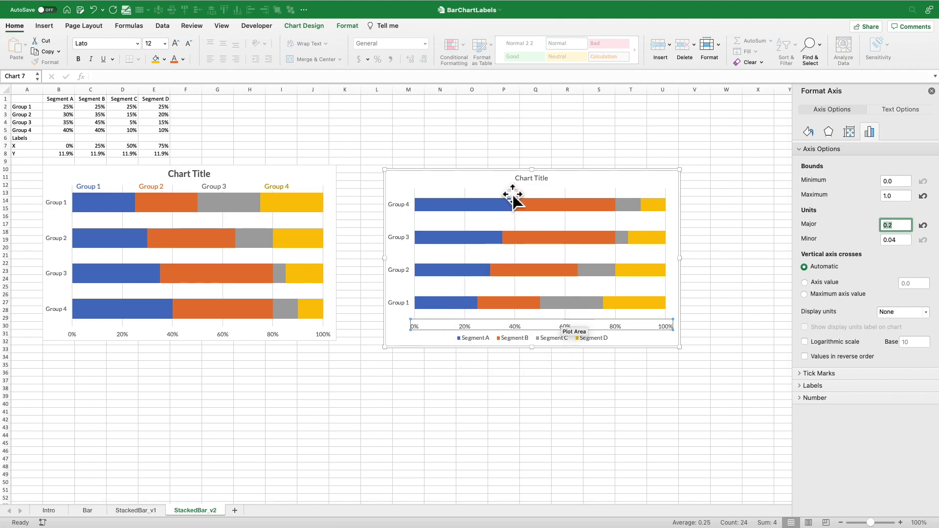
Delete the new chart's legend and set the bars' gap width to 75%
{"action": "left_click", "coordinate": [531, 342]}
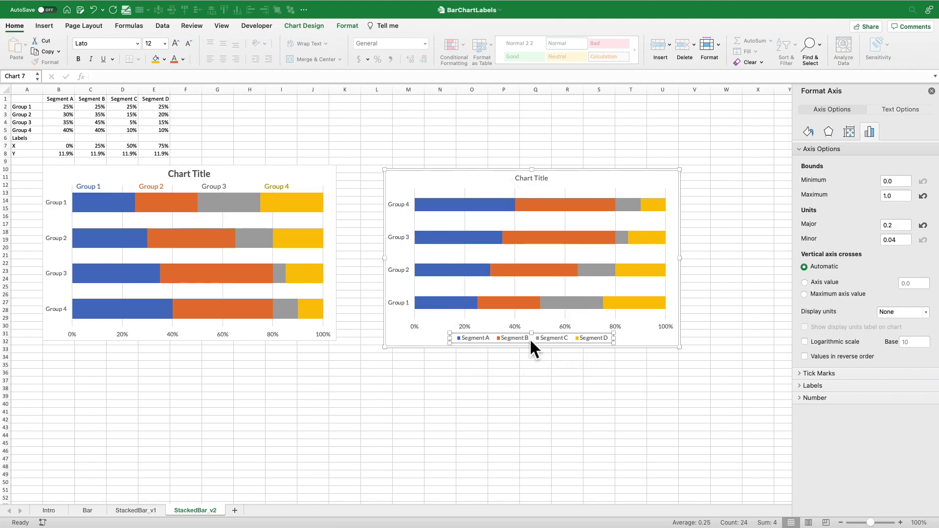
{"action": "key", "text": "Delete"}
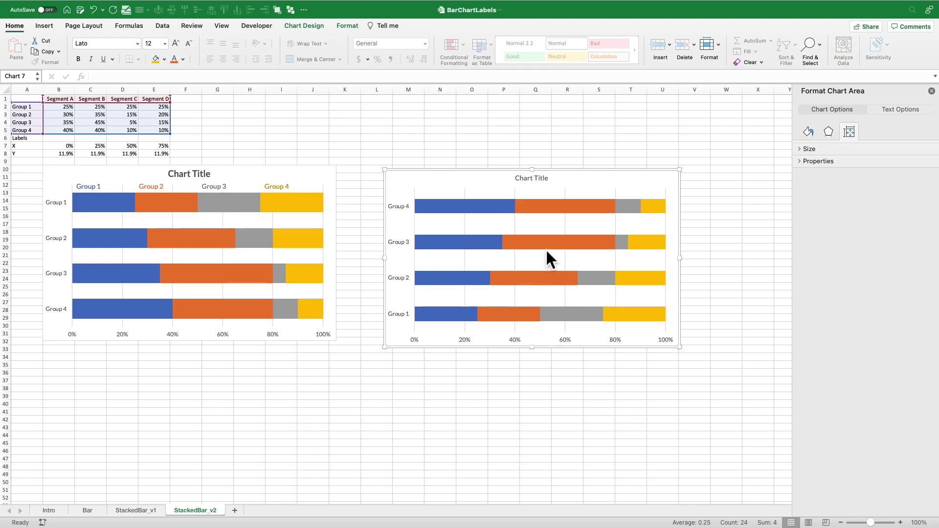
{"action": "left_click", "coordinate": [545, 247]}
{"action": "left_click_drag", "start_coordinate": [858, 198], "coordinate": [853, 196]}
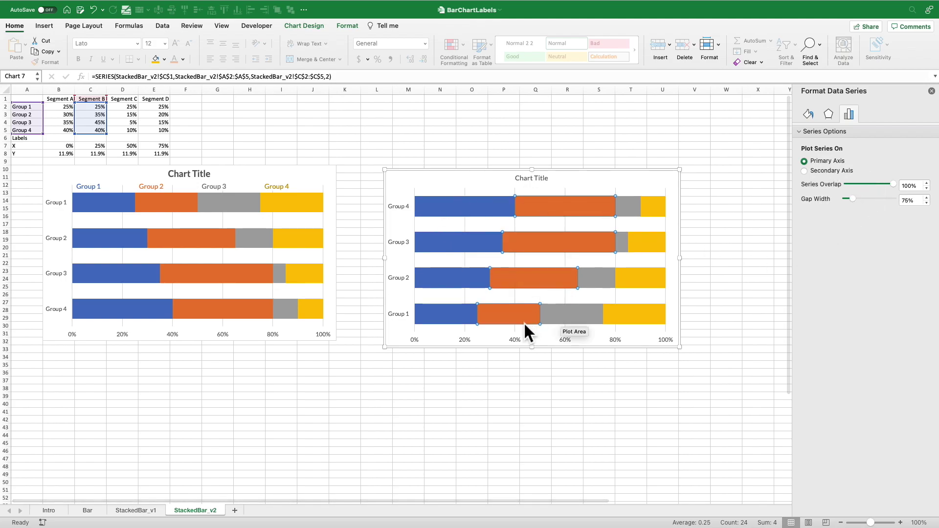
{"action": "left_click", "coordinate": [465, 183]}
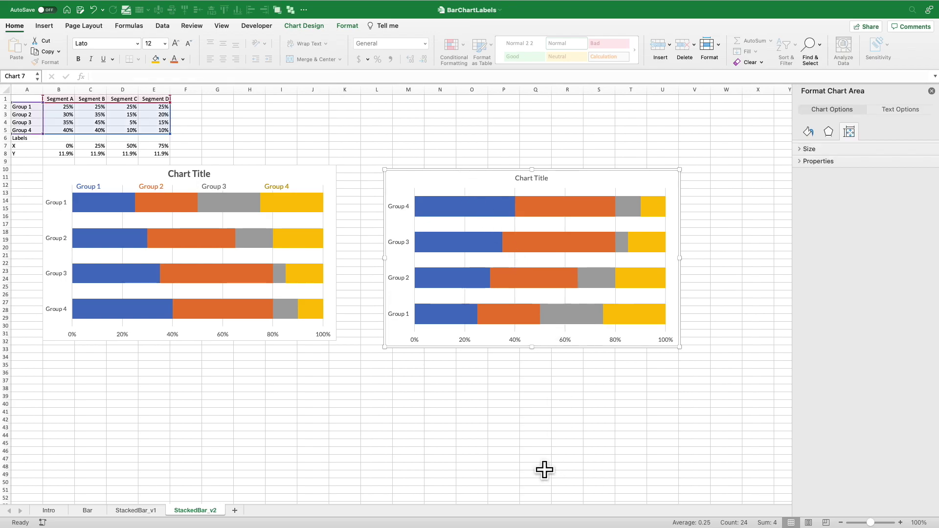
{"action": "left_click_drag", "start_coordinate": [24, 138], "coordinate": [169, 162]}
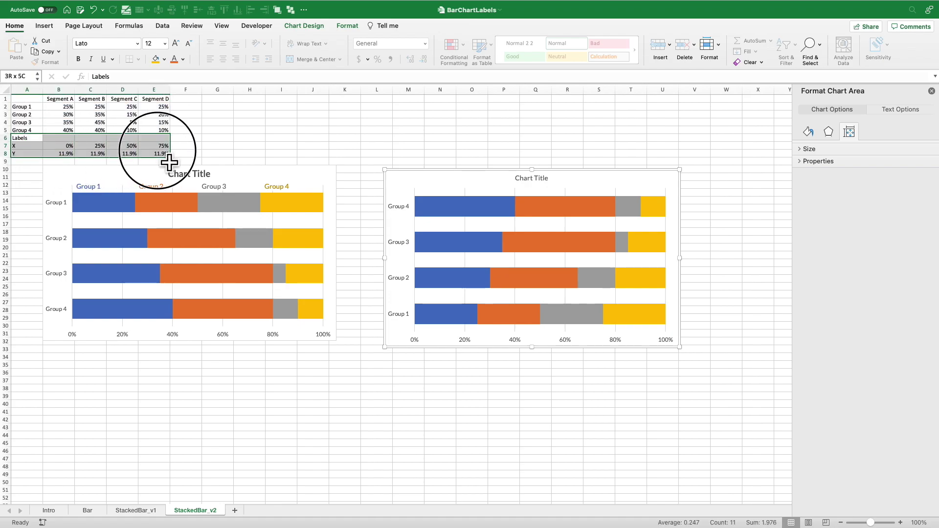
{"action": "left_click", "coordinate": [250, 153]}
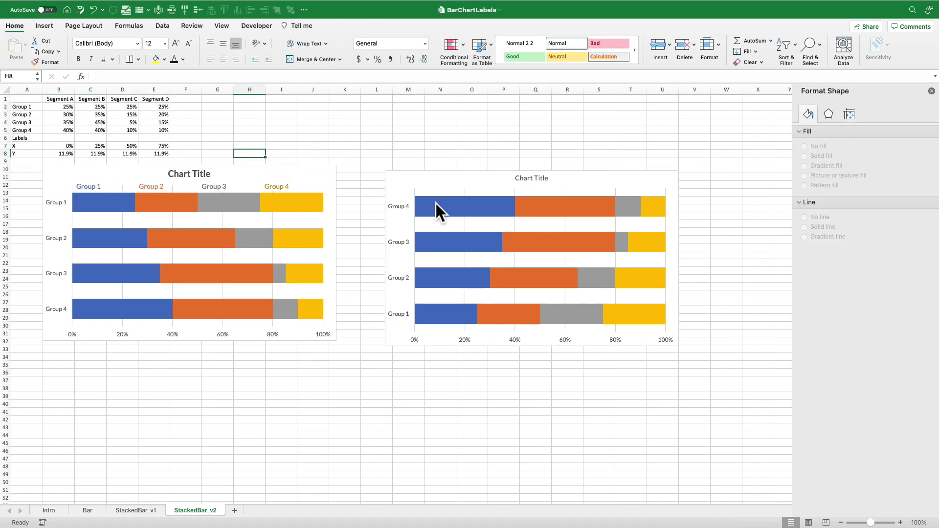
Add a data series to the new chart, named from cell A6, with Y values from B8:E8
{"action": "right_click", "coordinate": [489, 191]}
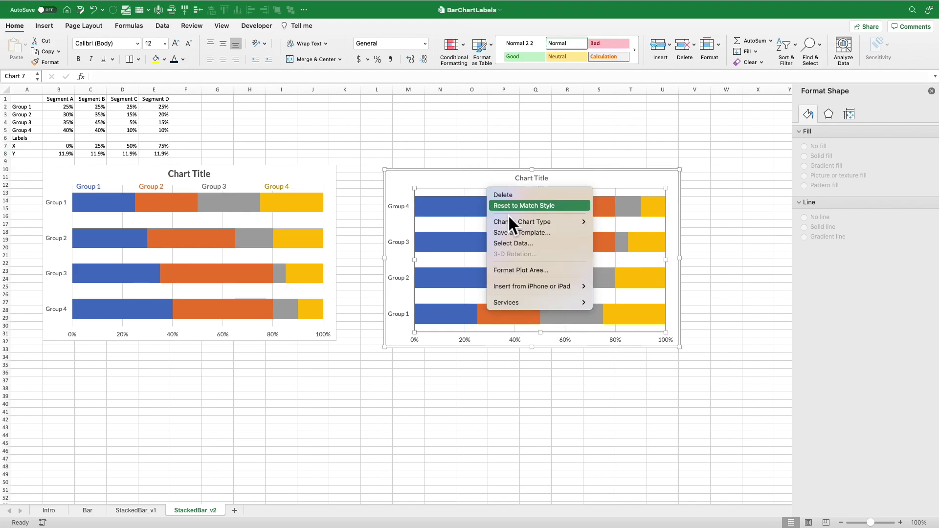
{"action": "left_click", "coordinate": [524, 245]}
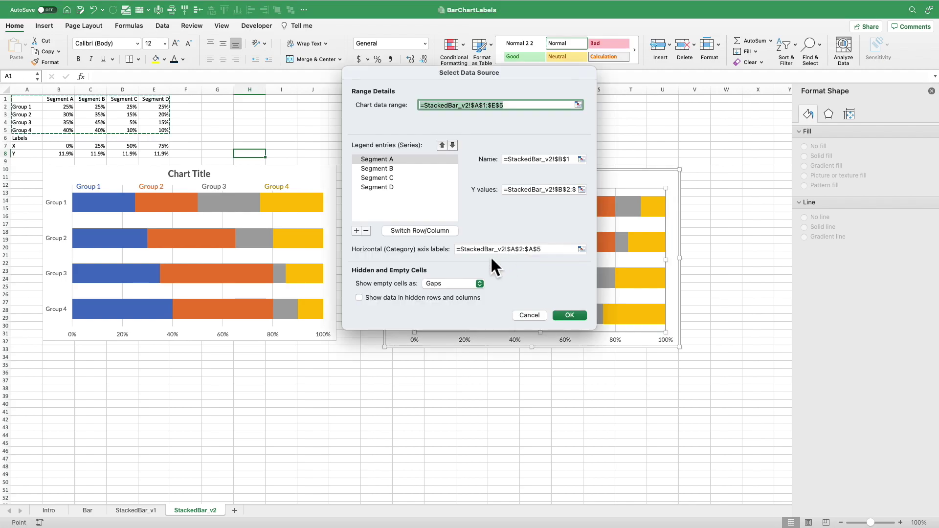
{"action": "left_click", "coordinate": [356, 231]}
{"action": "left_click", "coordinate": [518, 160]}
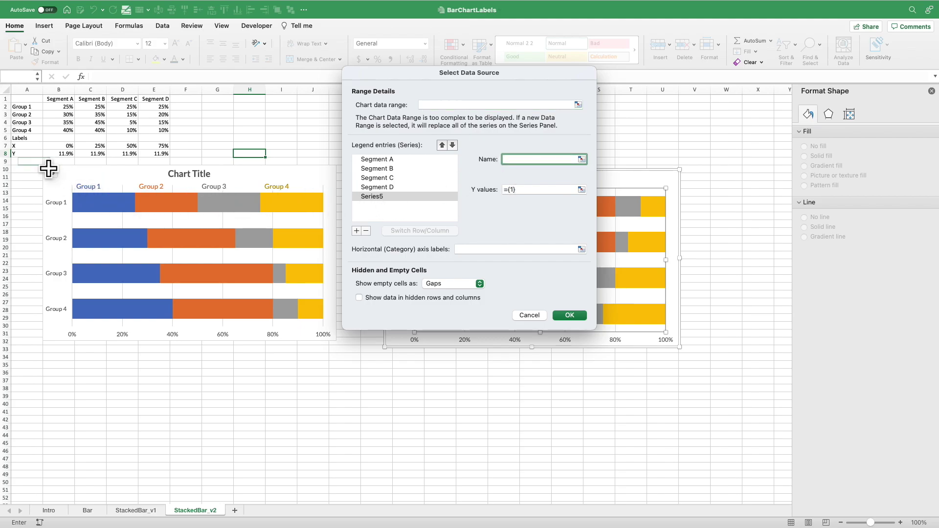
{"action": "left_click", "coordinate": [34, 139]}
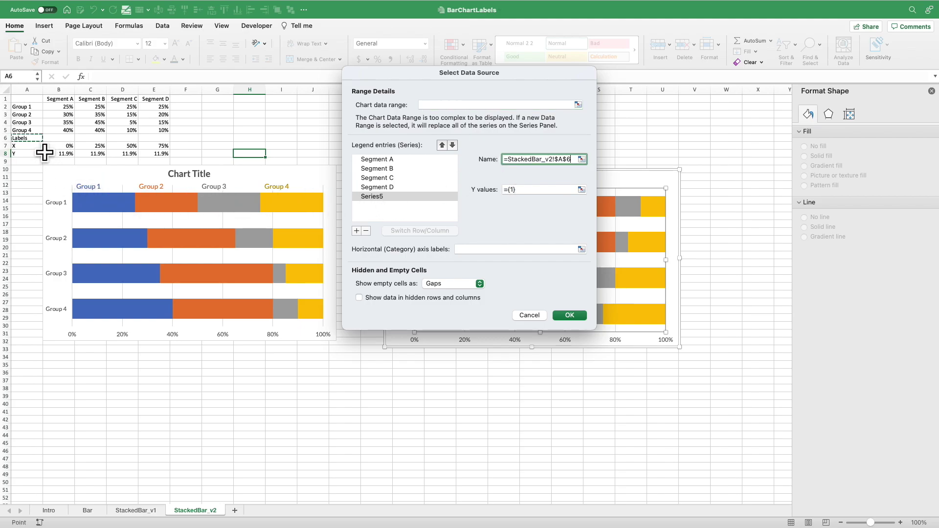
{"action": "left_click", "coordinate": [581, 190]}
{"action": "left_click_drag", "start_coordinate": [68, 155], "coordinate": [164, 156]}
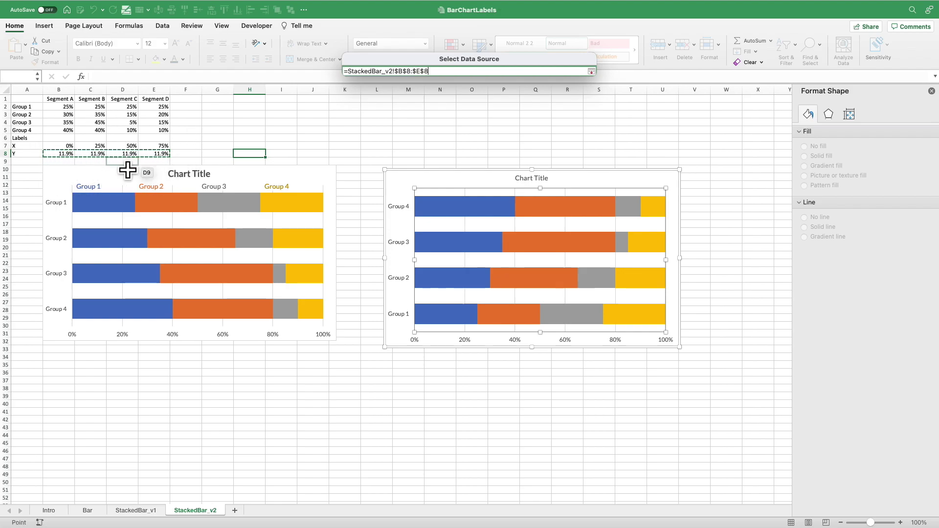
{"action": "key", "text": "Return"}
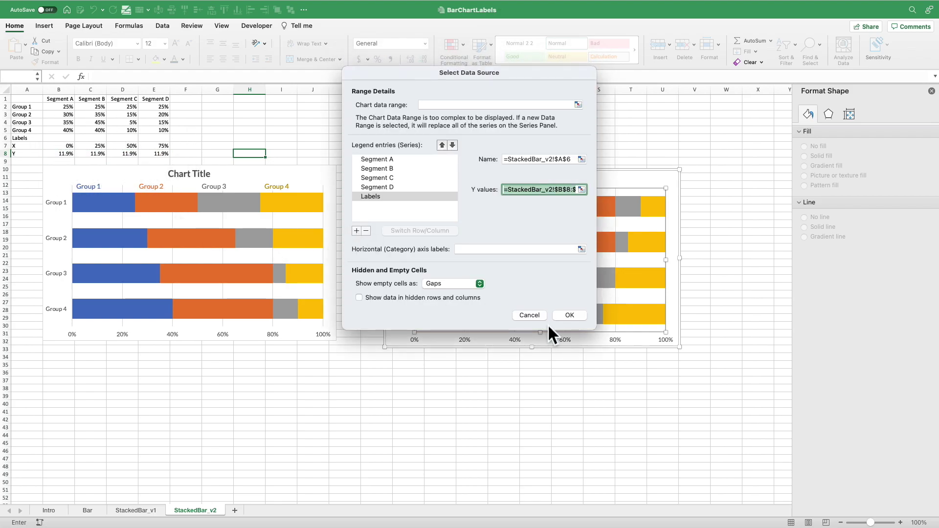
{"action": "left_click", "coordinate": [570, 317]}
Select the Labels series in the new chart and change its chart type to a markers-only scatter
{"action": "left_click", "coordinate": [444, 275]}
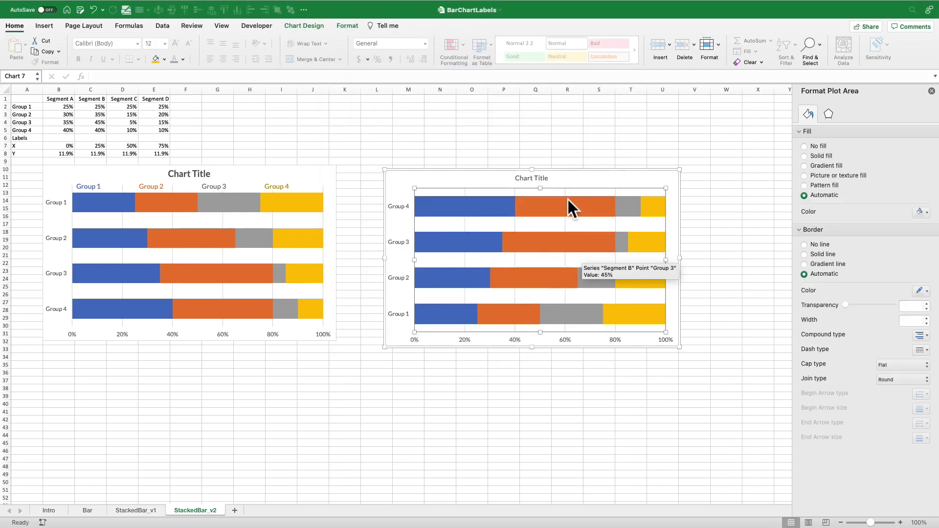
{"action": "left_click", "coordinate": [345, 25]}
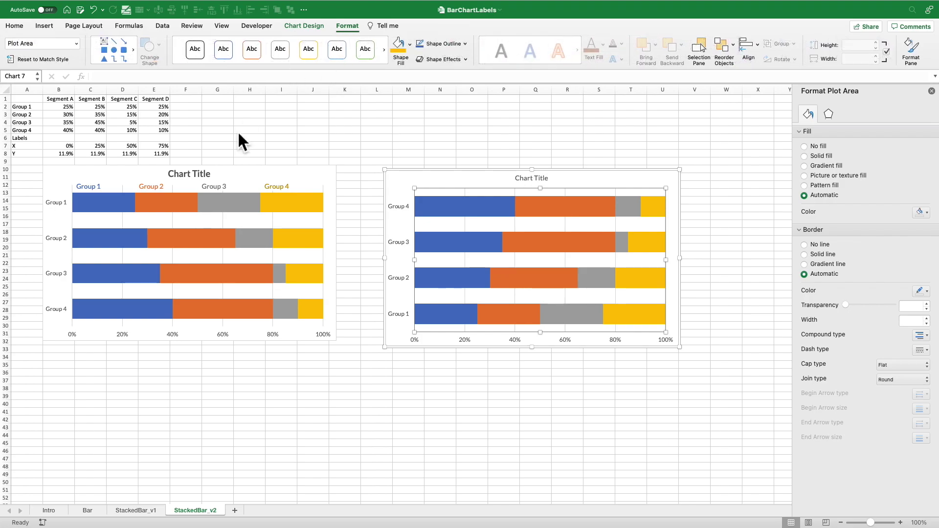
{"action": "left_click", "coordinate": [76, 43]}
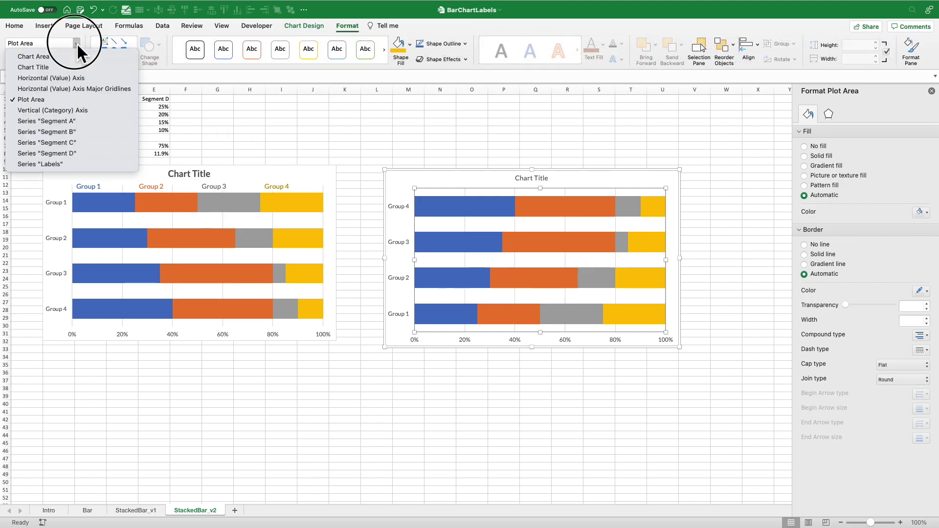
{"action": "left_click", "coordinate": [71, 163]}
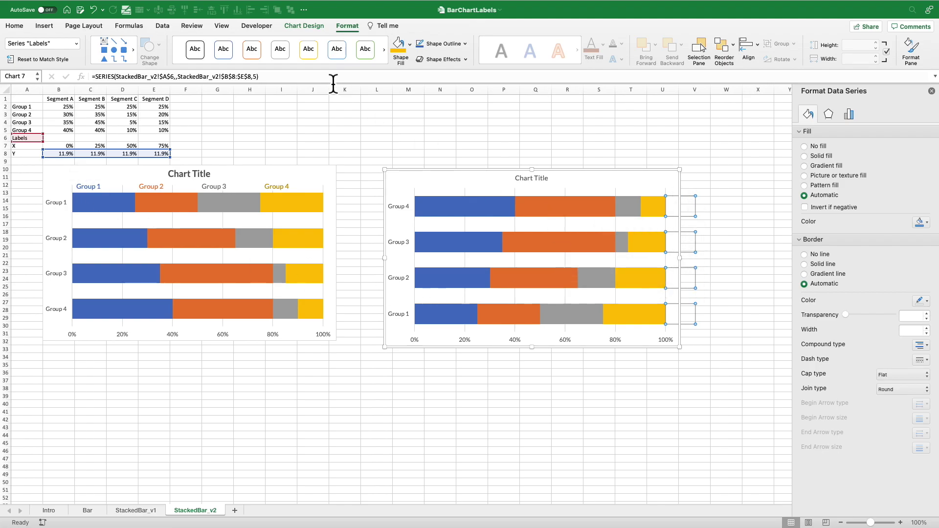
{"action": "left_click", "coordinate": [299, 26]}
{"action": "left_click", "coordinate": [587, 46]}
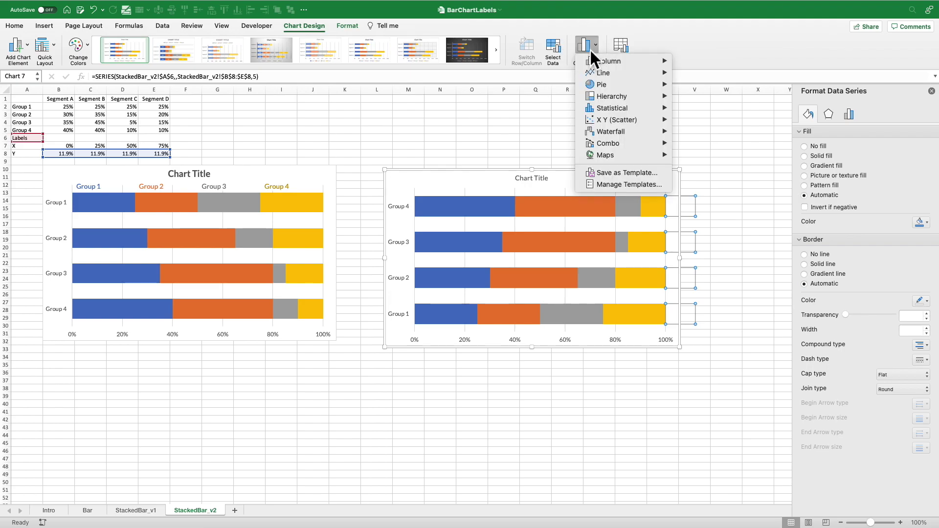
{"action": "mouse_move", "coordinate": [606, 120]}
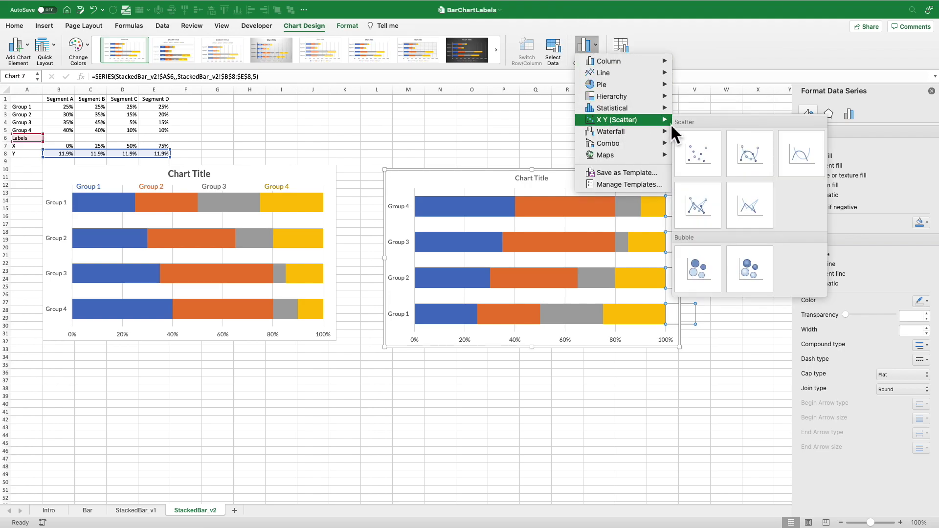
{"action": "left_click", "coordinate": [686, 151]}
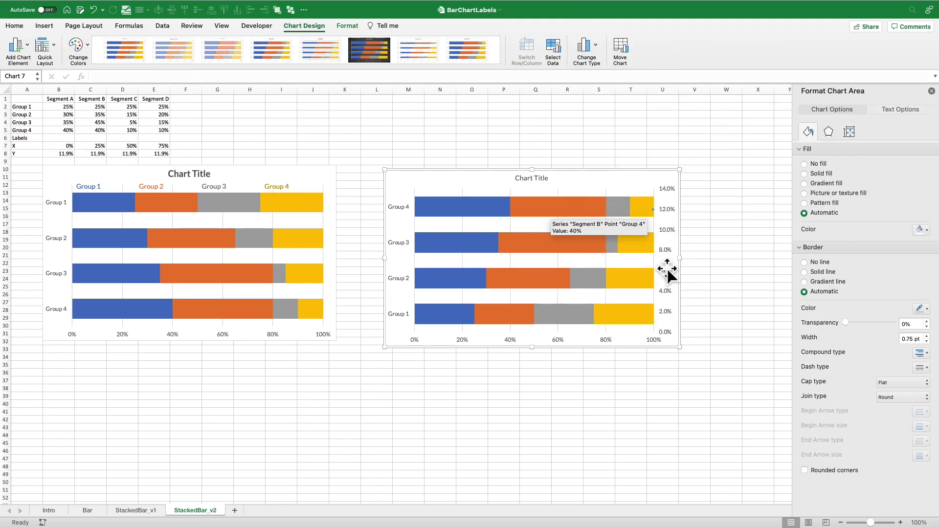
Set the Labels series' X values to the range B7:E7 in the chart's data source
{"action": "right_click", "coordinate": [630, 189]}
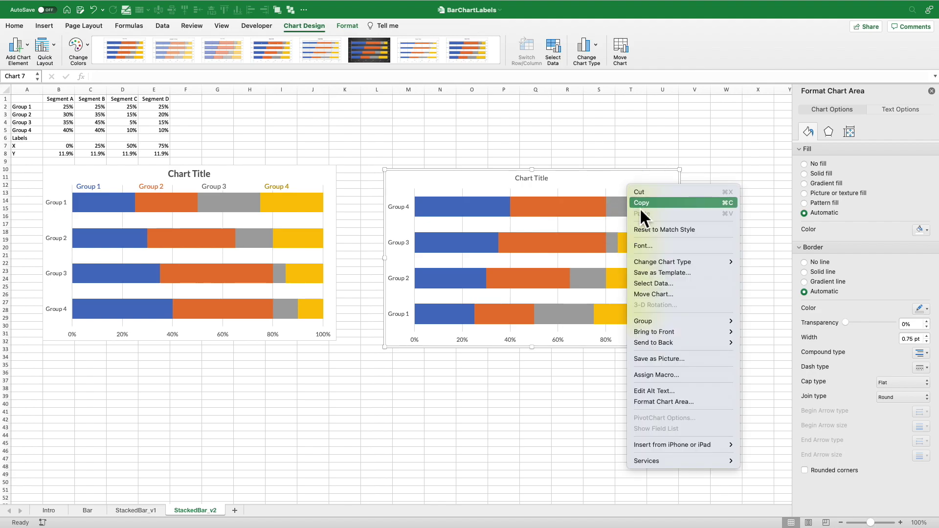
{"action": "left_click", "coordinate": [657, 283]}
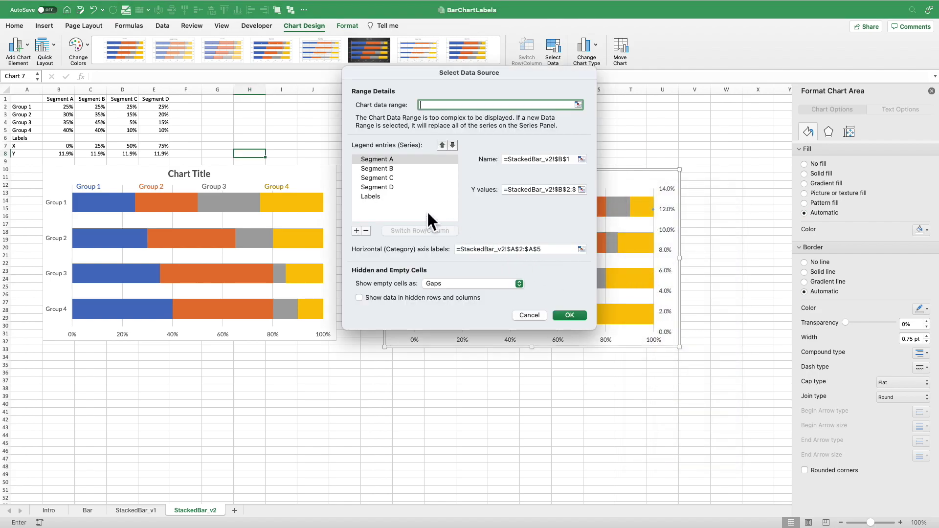
{"action": "left_click", "coordinate": [383, 197]}
{"action": "left_click", "coordinate": [557, 176]}
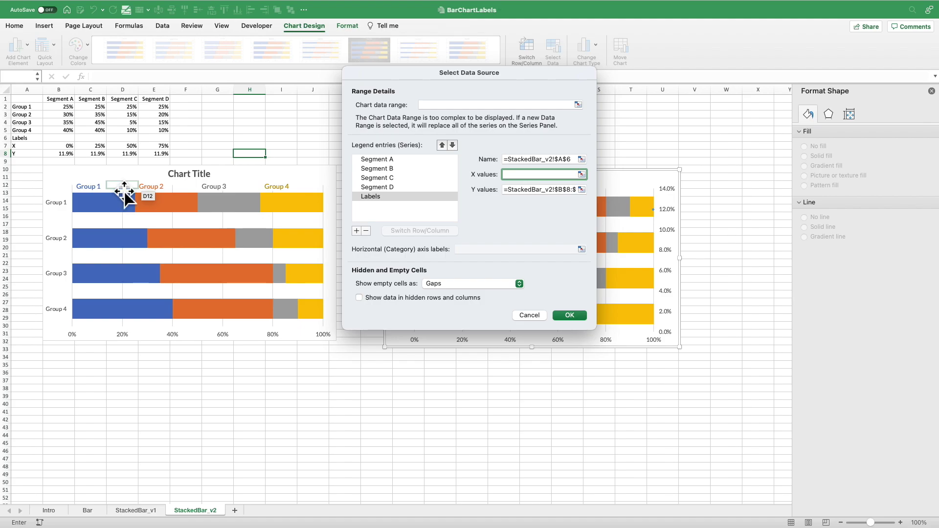
{"action": "left_click_drag", "start_coordinate": [64, 146], "coordinate": [157, 147]}
{"action": "left_click", "coordinate": [570, 315]}
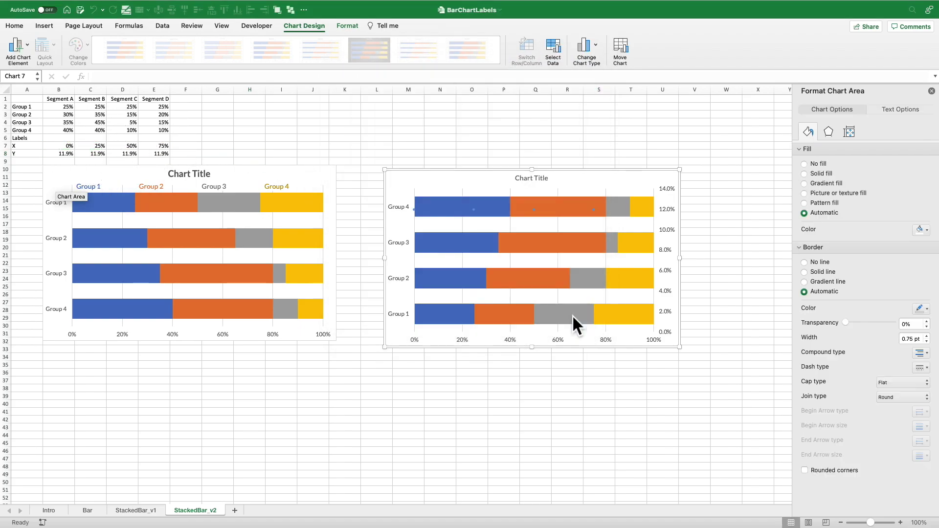
{"action": "mouse_move", "coordinate": [566, 247]}
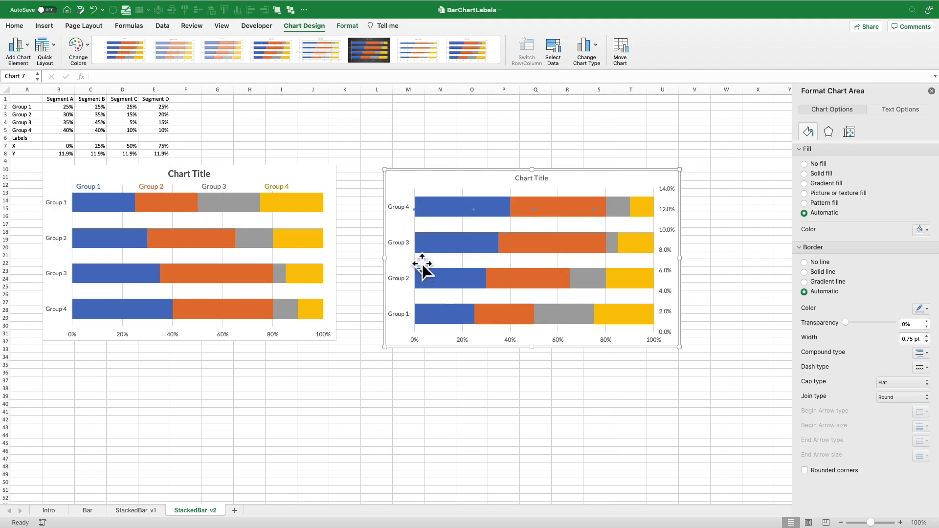
Reverse the category order of the new chart's vertical axis and make the horizontal axis cross at the maximum category
{"action": "left_click", "coordinate": [404, 242]}
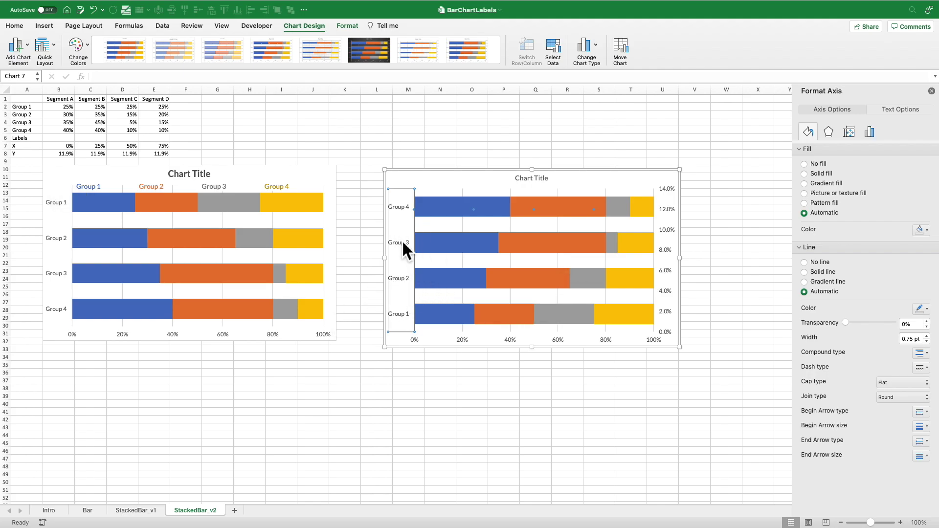
{"action": "left_click", "coordinate": [870, 132]}
{"action": "left_click", "coordinate": [827, 152]}
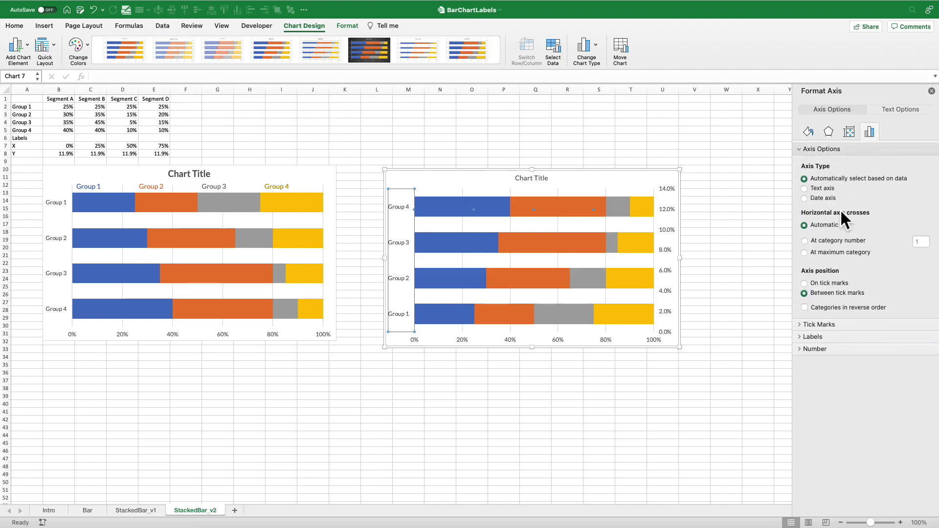
{"action": "left_click", "coordinate": [805, 308]}
{"action": "left_click", "coordinate": [806, 251]}
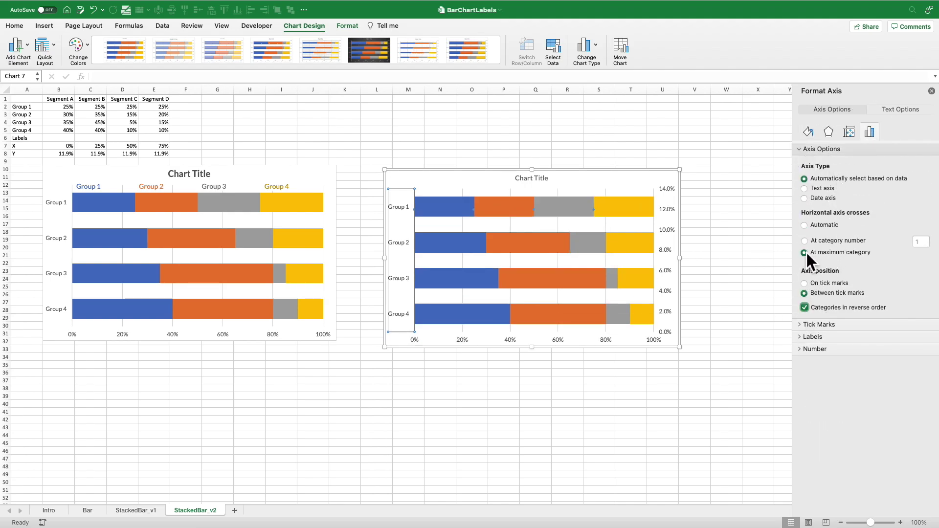
Set the maximum bound of the new chart's secondary vertical axis to 0.12
{"action": "left_click", "coordinate": [671, 210]}
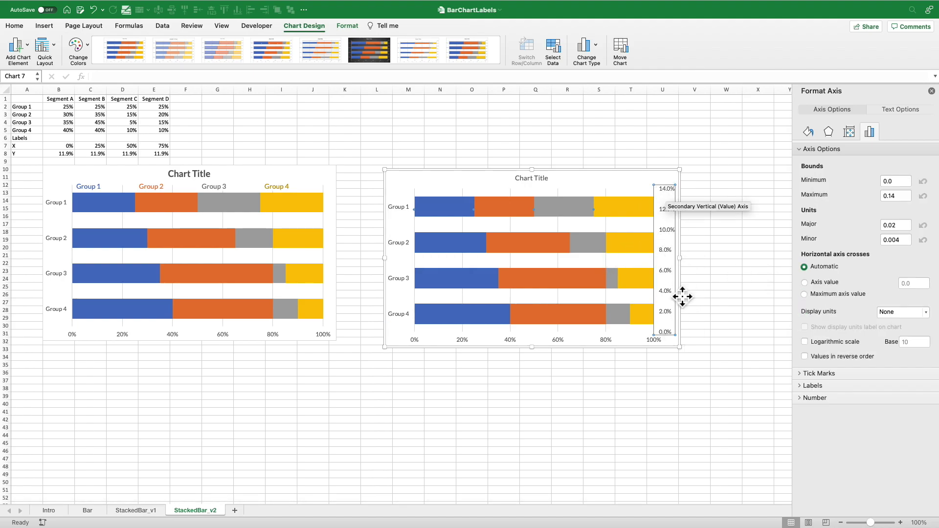
{"action": "left_click", "coordinate": [900, 194]}
{"action": "key", "text": "BackSpace"}
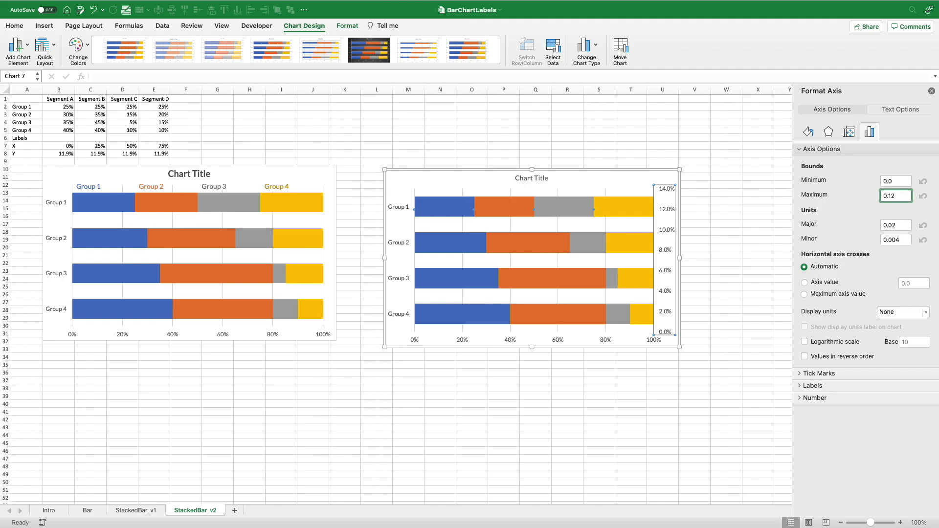
{"action": "key", "text": "Return"}
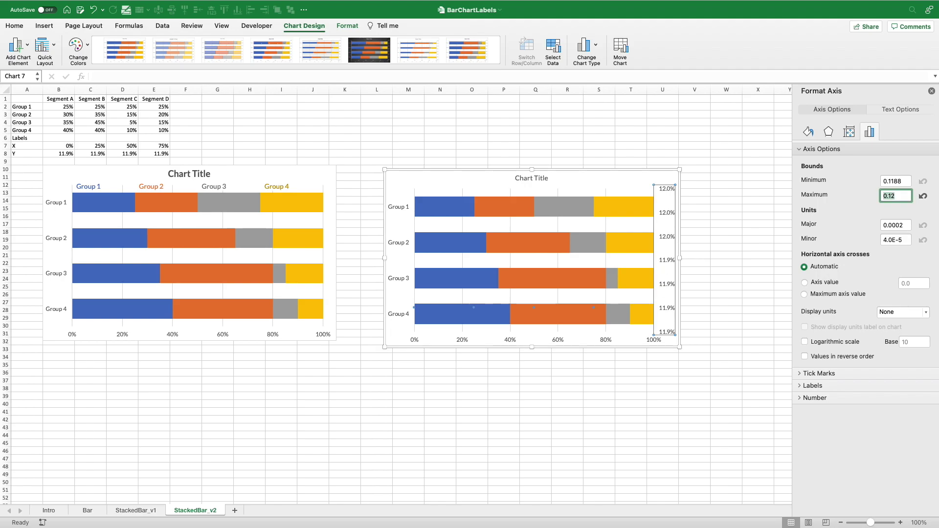
Change the labels' Y value in cell B8 to 11%
{"action": "left_click", "coordinate": [62, 153]}
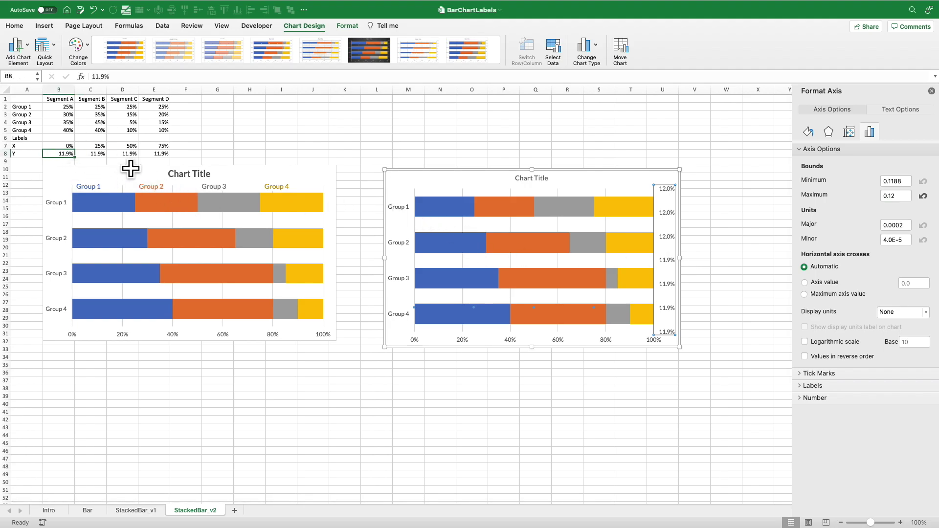
{"action": "type", "text": "11%"}
{"action": "key", "text": "Return"}
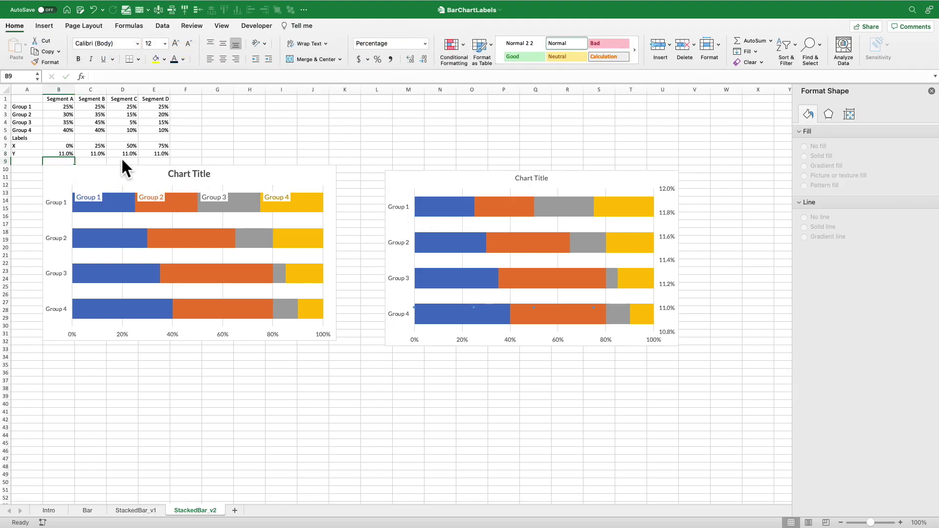
Set the minimum bound of the new chart's secondary vertical axis to 0
{"action": "left_click", "coordinate": [668, 213]}
{"action": "double_click", "coordinate": [894, 181]}
{"action": "type", "text": "0"}
{"action": "key", "text": "Return"}
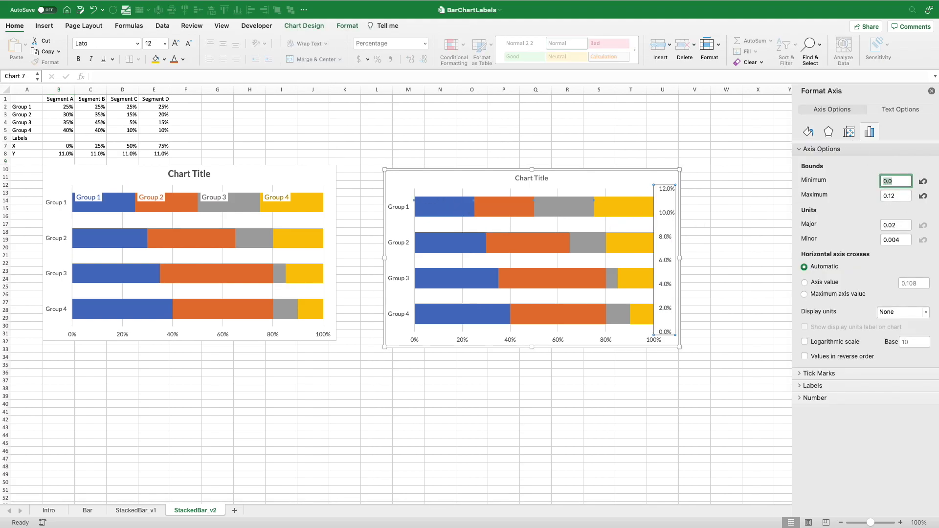
Set the labels' Y value in cell B8 to 11.9%
{"action": "left_click", "coordinate": [477, 204]}
{"action": "left_click", "coordinate": [63, 154]}
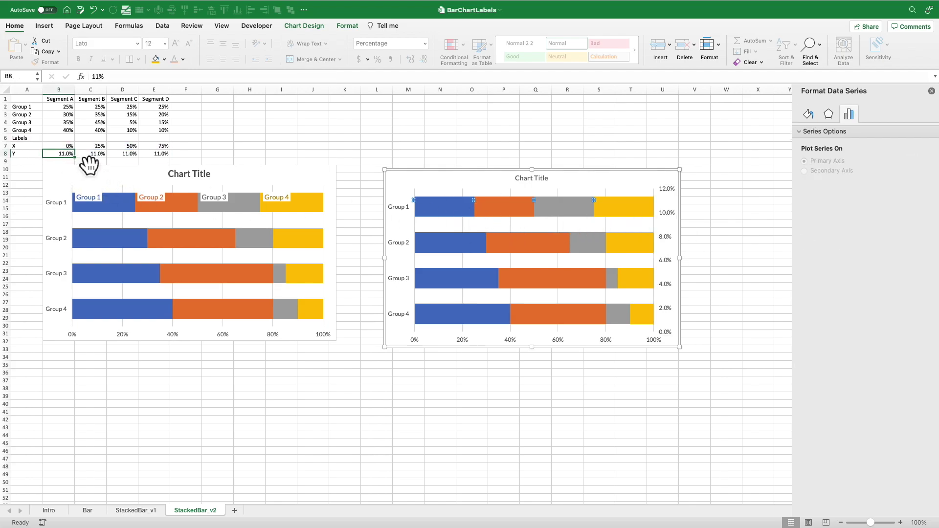
{"action": "type", "text": "11%"}
{"action": "key", "text": "Return"}
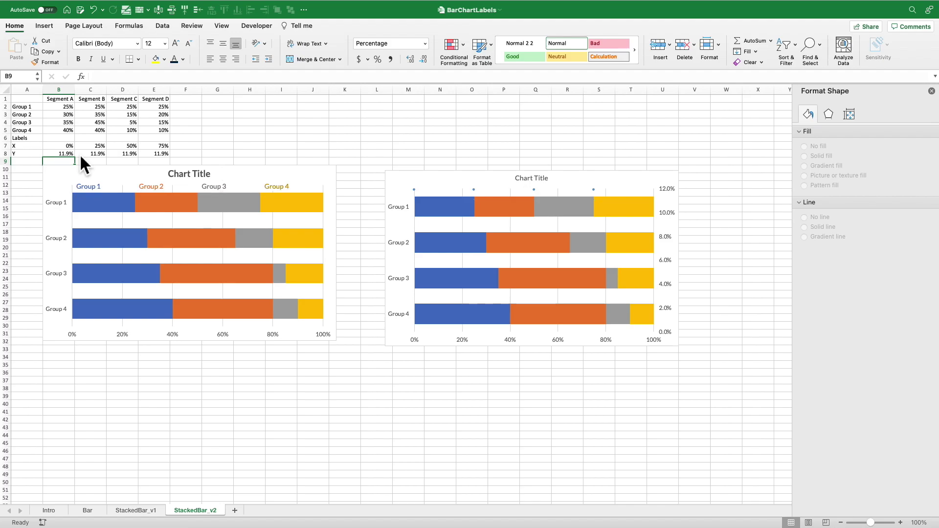
Try a Y value of 10% in cell B8 and return it to 11.9%
{"action": "key", "text": "Up"}
{"action": "type", "text": "10%"}
{"action": "key", "text": "Return"}
{"action": "key", "text": "Up"}
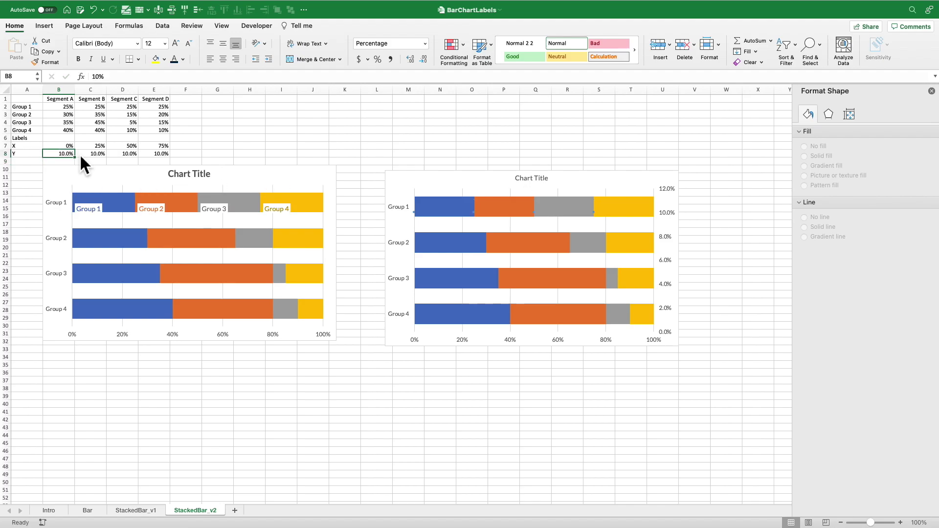
{"action": "type", "text": "11.9%"}
{"action": "key", "text": "Return"}
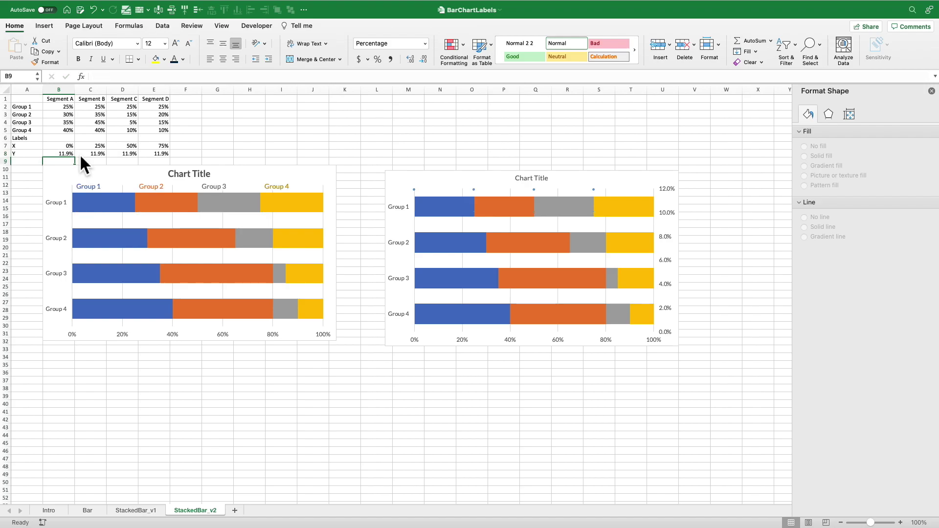
Add data labels to the Labels scatter series in the new chart
{"action": "left_click", "coordinate": [416, 193]}
{"action": "right_click", "coordinate": [415, 191]}
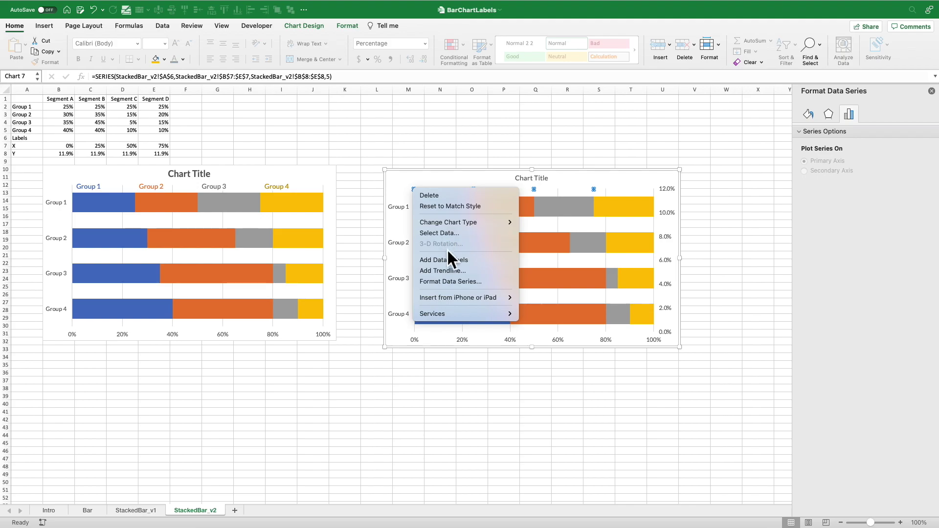
{"action": "left_click", "coordinate": [448, 259]}
Make the scatter data labels show the values from cells B1:E1 instead of the Y value
{"action": "left_click", "coordinate": [425, 191]}
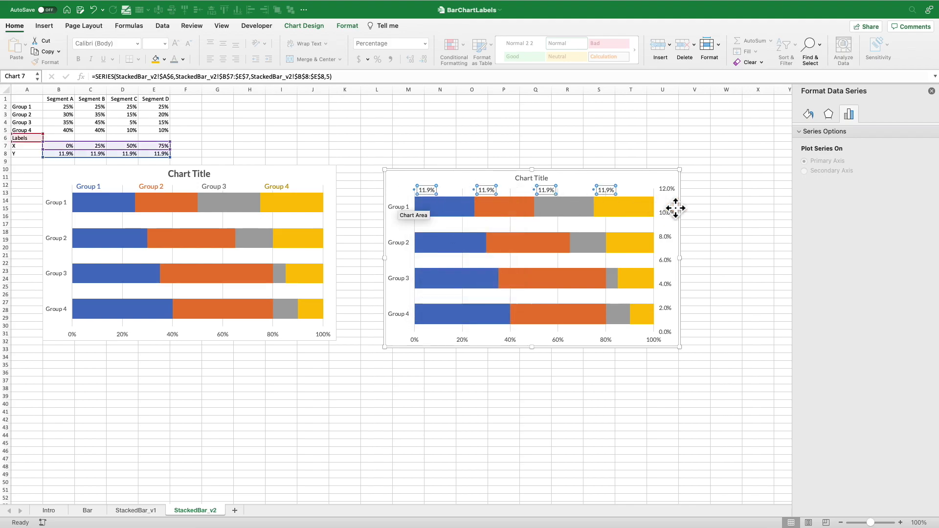
{"action": "left_click", "coordinate": [872, 136]}
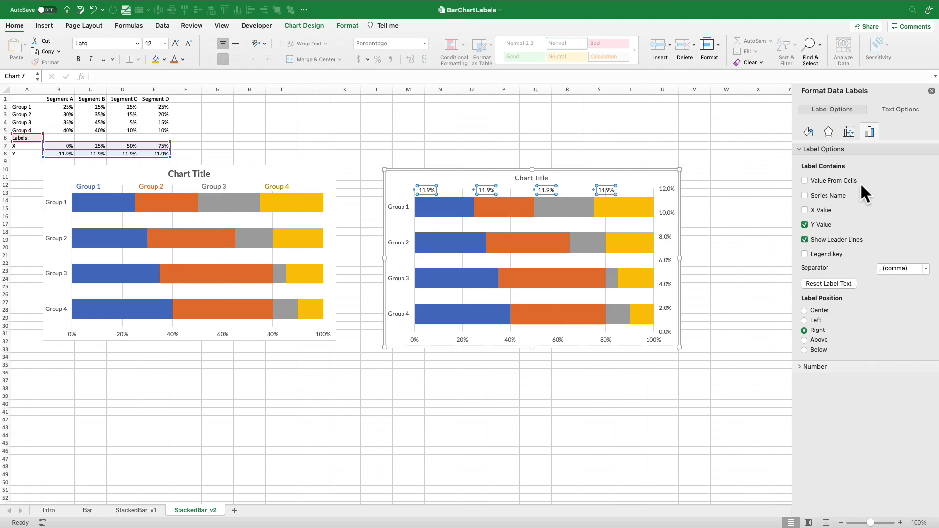
{"action": "left_click", "coordinate": [823, 183]}
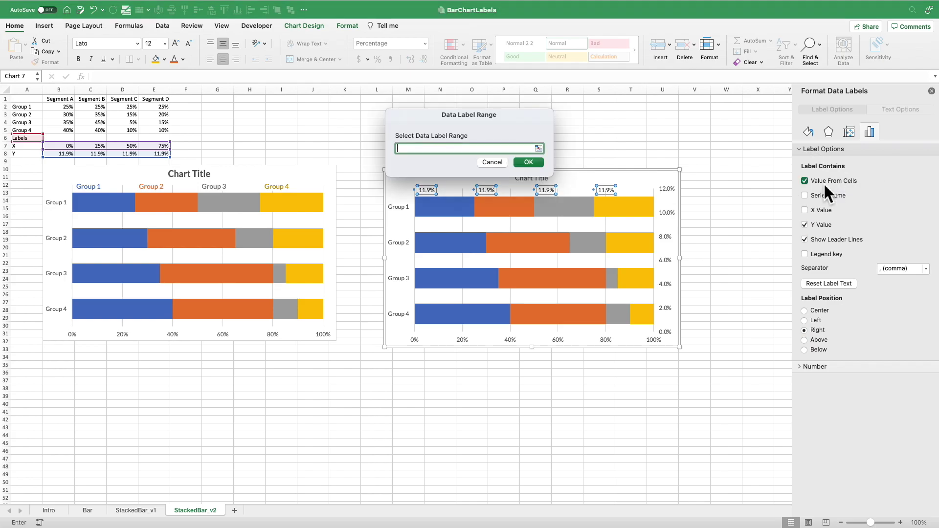
{"action": "left_click", "coordinate": [69, 99]}
{"action": "left_click_drag", "start_coordinate": [68, 100], "coordinate": [154, 99]}
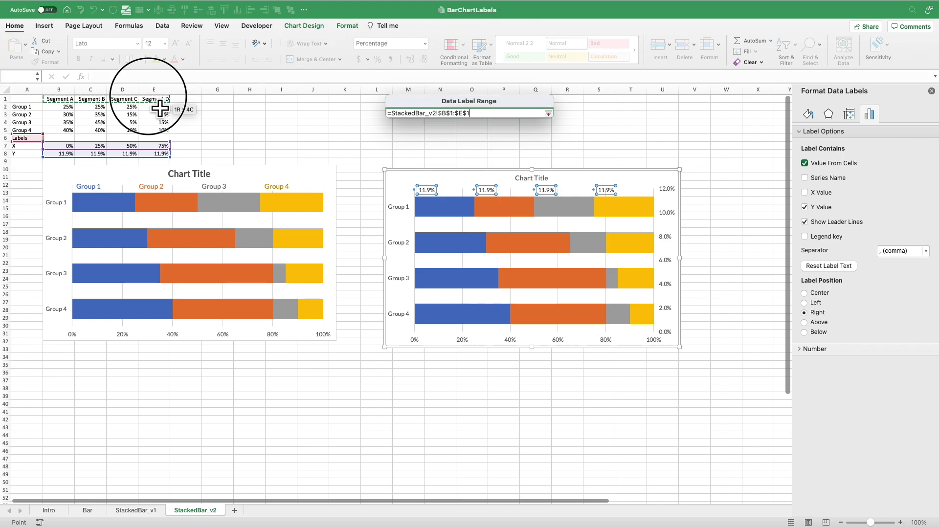
{"action": "left_click", "coordinate": [529, 162]}
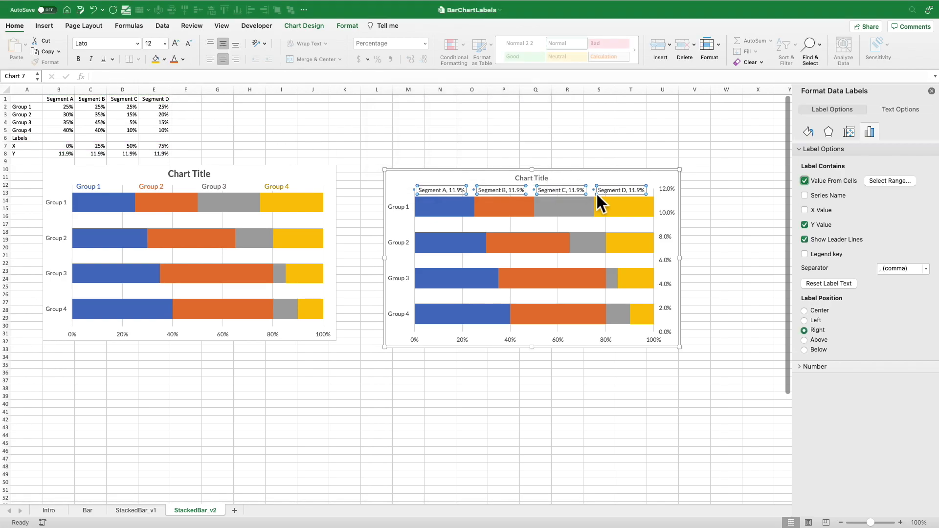
{"action": "left_click", "coordinate": [805, 225]}
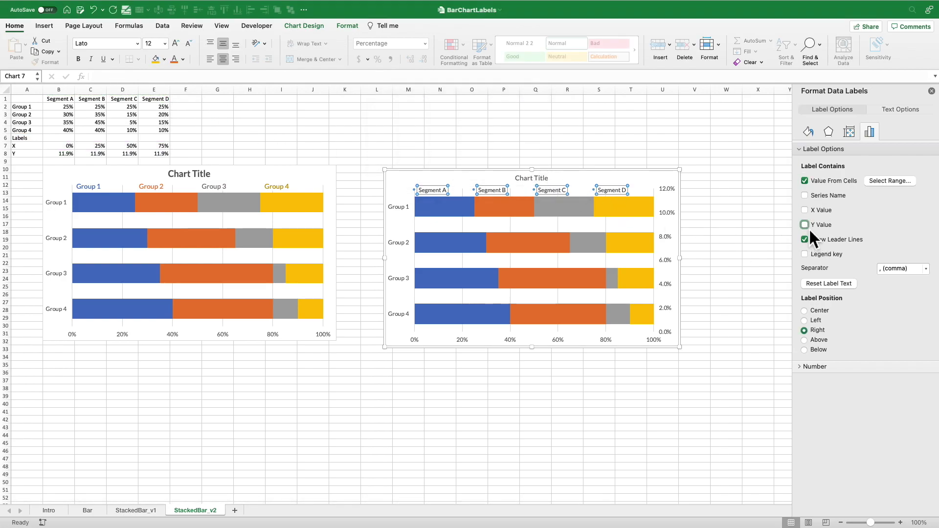
Set the Labels series' marker option to None
{"action": "left_click", "coordinate": [534, 190]}
{"action": "left_click", "coordinate": [810, 114]}
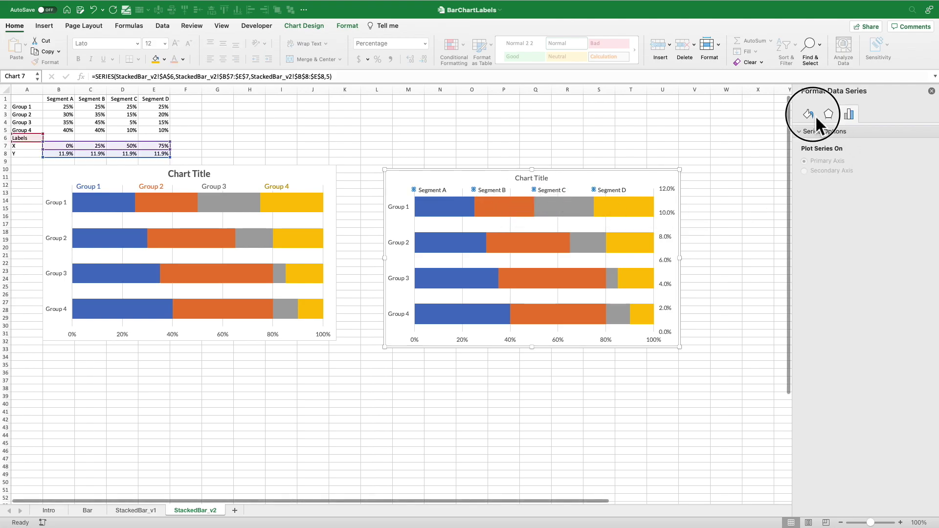
{"action": "left_click", "coordinate": [830, 135]}
{"action": "left_click", "coordinate": [830, 151]}
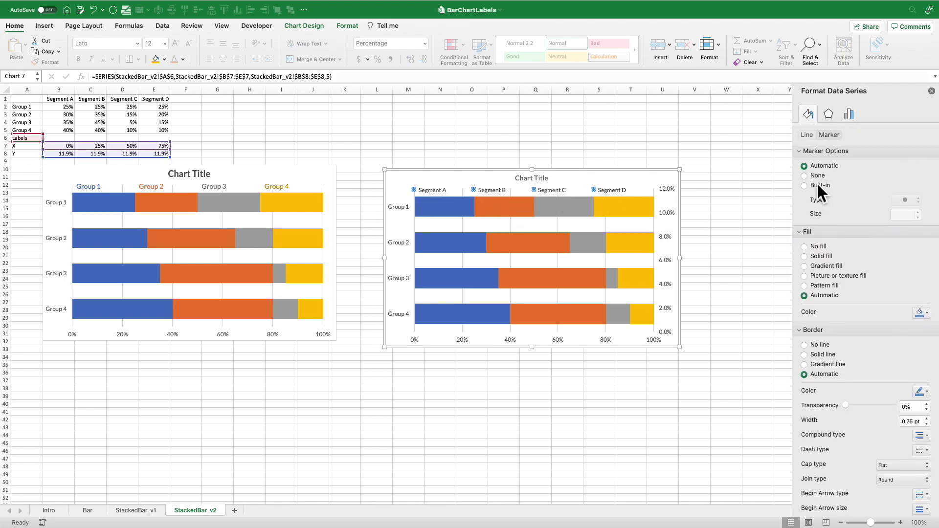
{"action": "left_click", "coordinate": [805, 176]}
Delete the secondary vertical axis from the new chart
{"action": "left_click", "coordinate": [656, 183]}
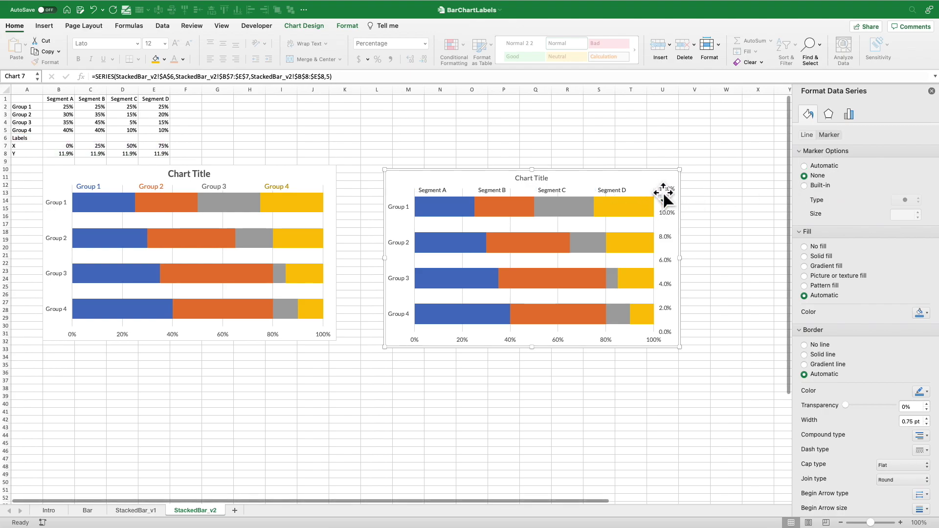
{"action": "left_click", "coordinate": [668, 189]}
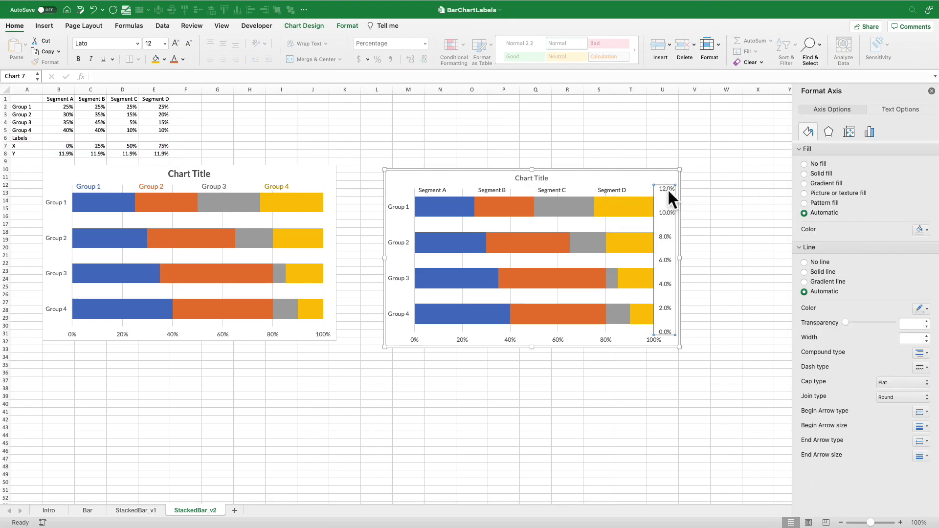
{"action": "key", "text": "Delete"}
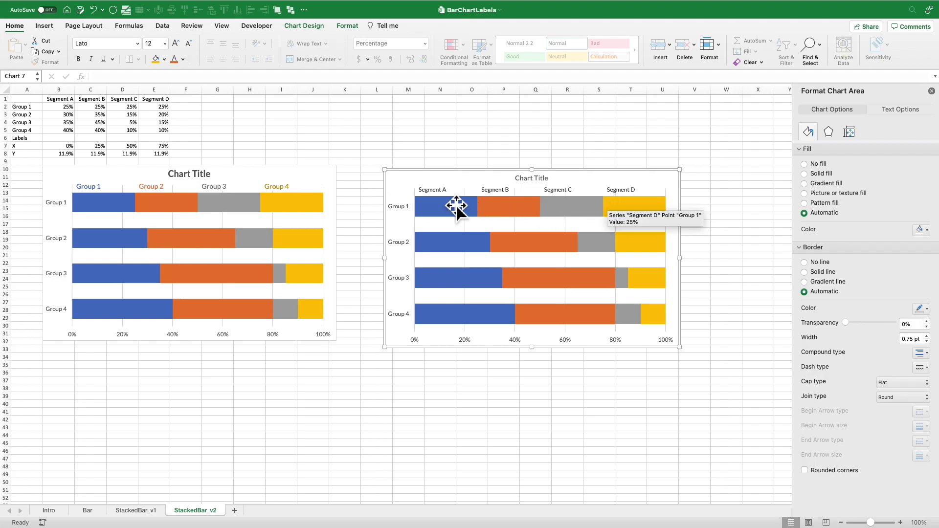
Color the Segment A label blue and the Segment B label orange to match their bars
{"action": "left_click", "coordinate": [435, 191]}
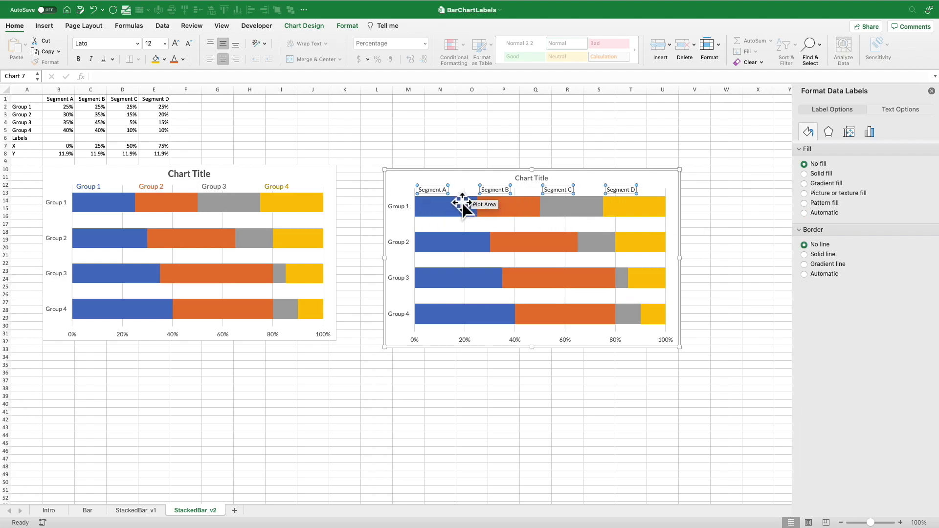
{"action": "left_click", "coordinate": [441, 191]}
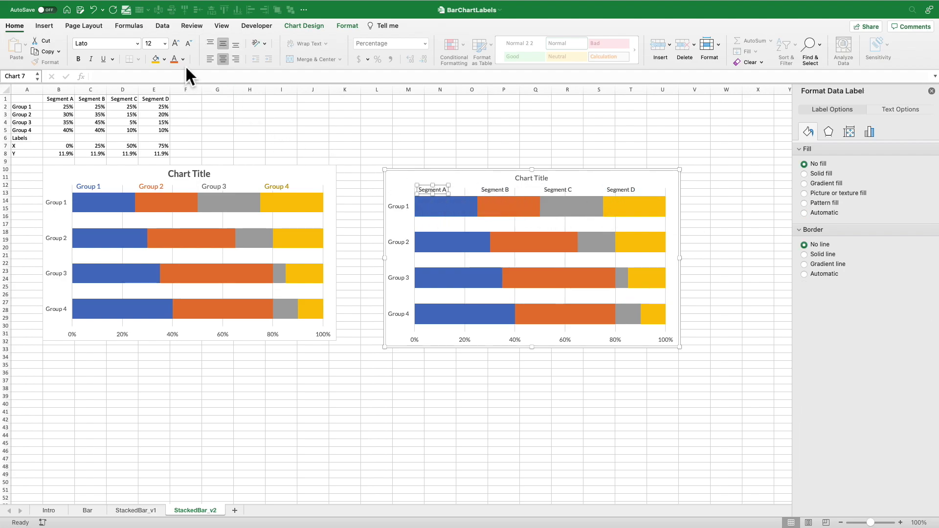
{"action": "left_click", "coordinate": [184, 60]}
{"action": "left_click", "coordinate": [214, 104]}
{"action": "left_click", "coordinate": [492, 190]}
{"action": "left_click", "coordinate": [185, 61]}
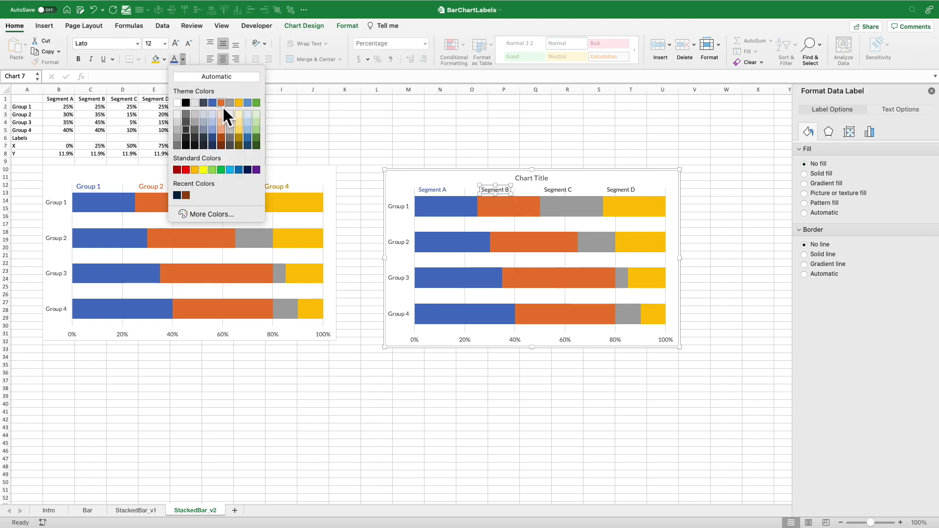
{"action": "left_click", "coordinate": [220, 108]}
Color the Segment C label a darker gray and the Segment D label a darker gold
{"action": "left_click", "coordinate": [547, 194]}
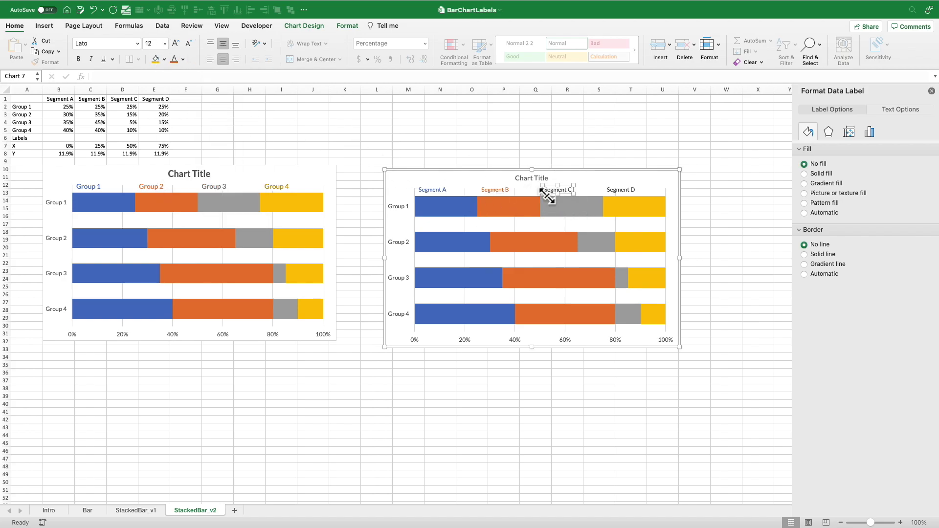
{"action": "left_click", "coordinate": [183, 59]}
{"action": "left_click", "coordinate": [232, 139]}
{"action": "left_click", "coordinate": [621, 192]}
{"action": "left_click", "coordinate": [183, 60]}
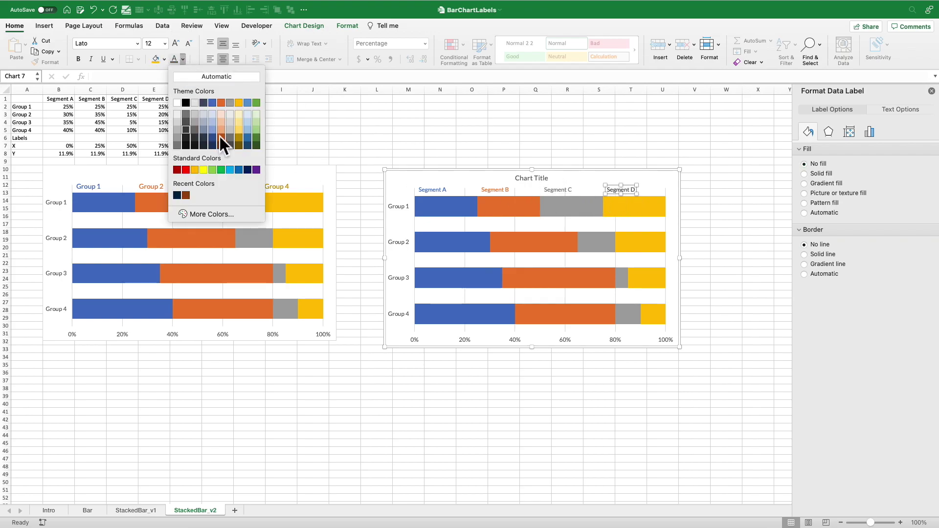
{"action": "left_click", "coordinate": [239, 140]}
{"action": "left_click", "coordinate": [479, 182]}
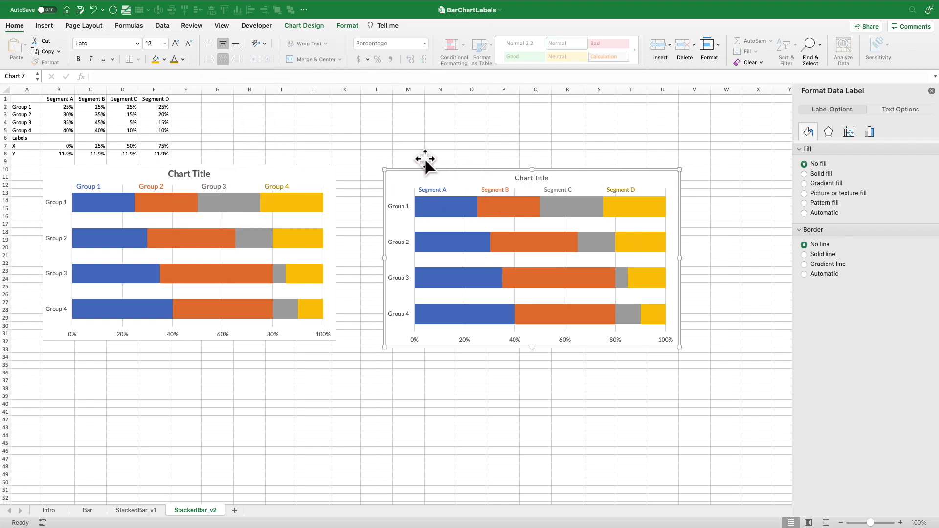
Set the font size of all four segment labels in the new chart to 14
{"action": "left_click", "coordinate": [435, 190]}
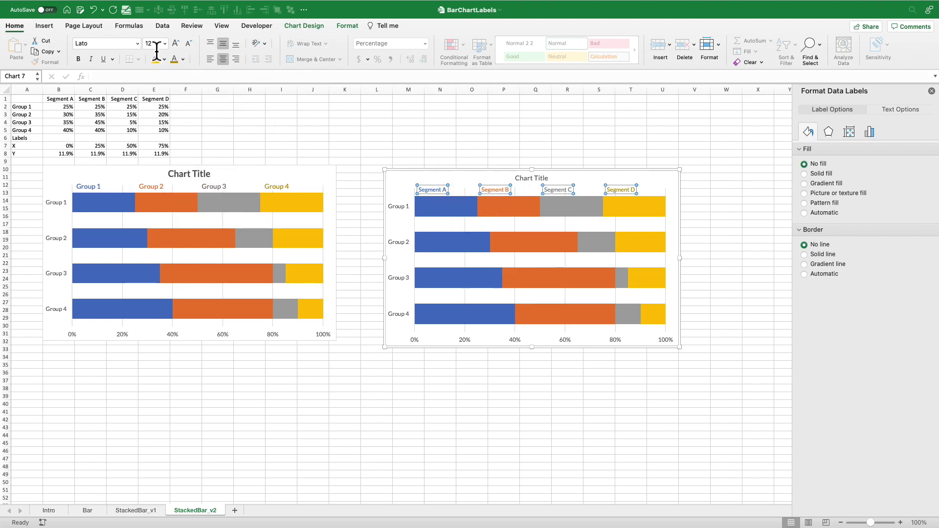
{"action": "type", "text": "14"}
{"action": "key", "text": "Return"}
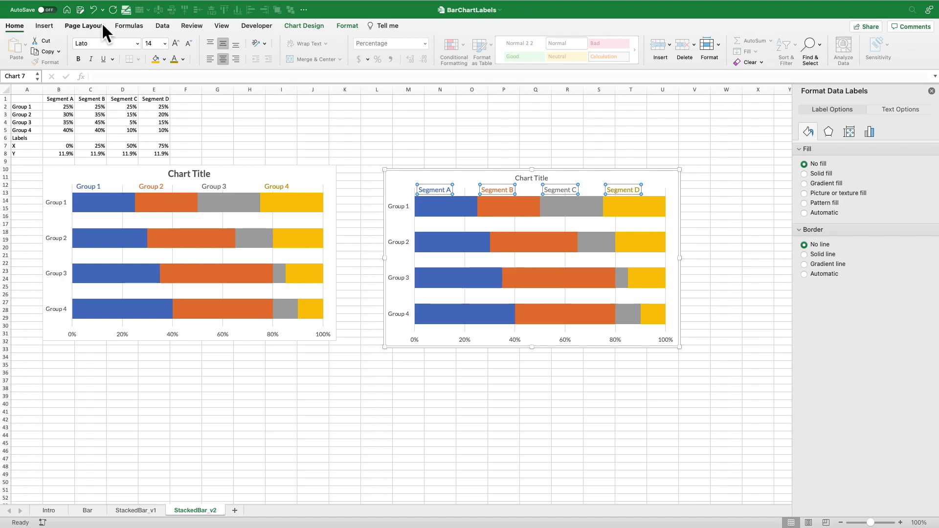
Set the font size of the new chart's title to 18
{"action": "left_click", "coordinate": [533, 179]}
{"action": "left_click", "coordinate": [151, 43]}
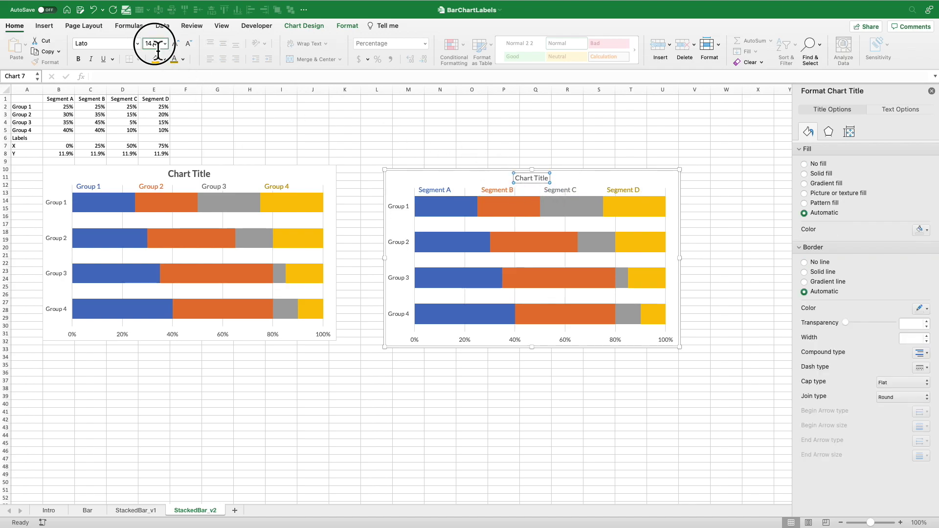
{"action": "type", "text": "18"}
{"action": "key", "text": "Return"}
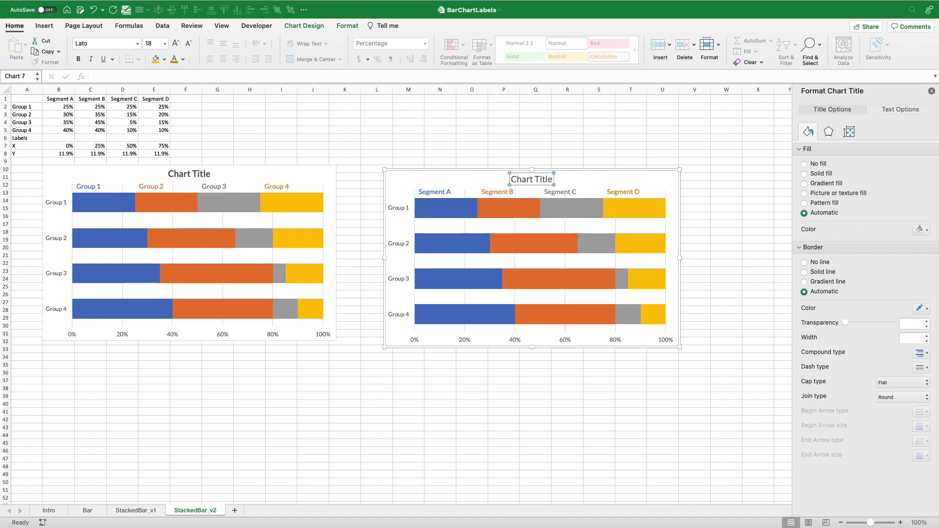
Set the Segment A label's X value in B7 to half of its Group 1 value with =B2/2
{"action": "left_click", "coordinate": [462, 171]}
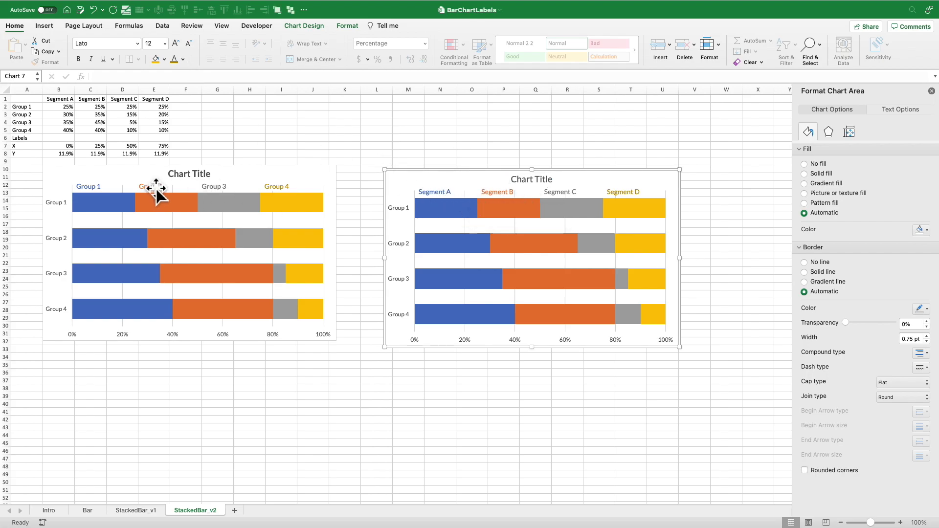
{"action": "left_click_drag", "start_coordinate": [73, 157], "coordinate": [176, 161]}
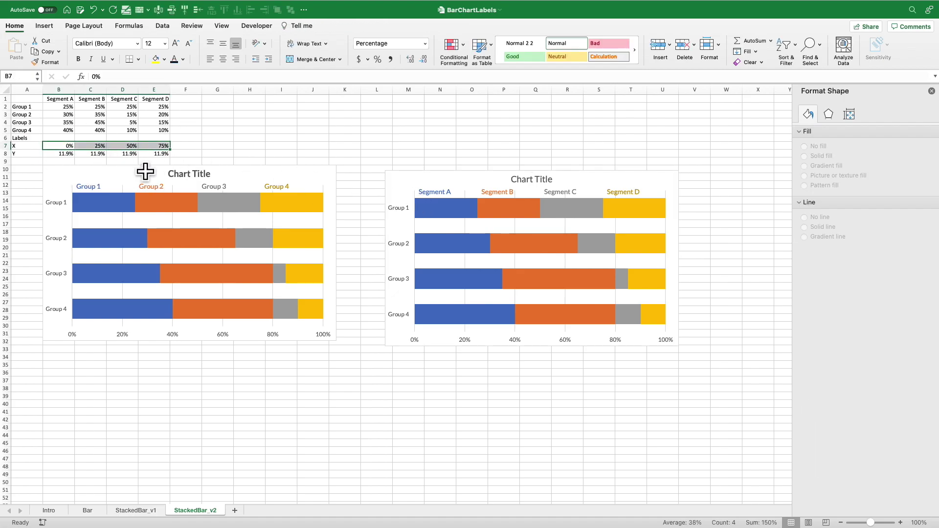
{"action": "left_click", "coordinate": [70, 146]}
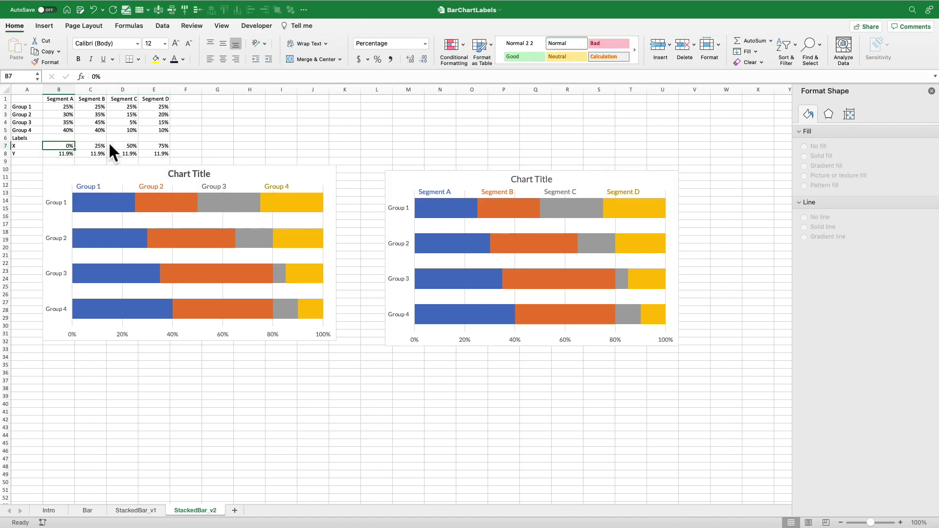
{"action": "type", "text": "="}
{"action": "key", "text": "Up"}
{"action": "key", "text": "Up"}
{"action": "key", "text": "Up"}
{"action": "key", "text": "Up"}
{"action": "key", "text": "Up"}
{"action": "type", "text": "/"}
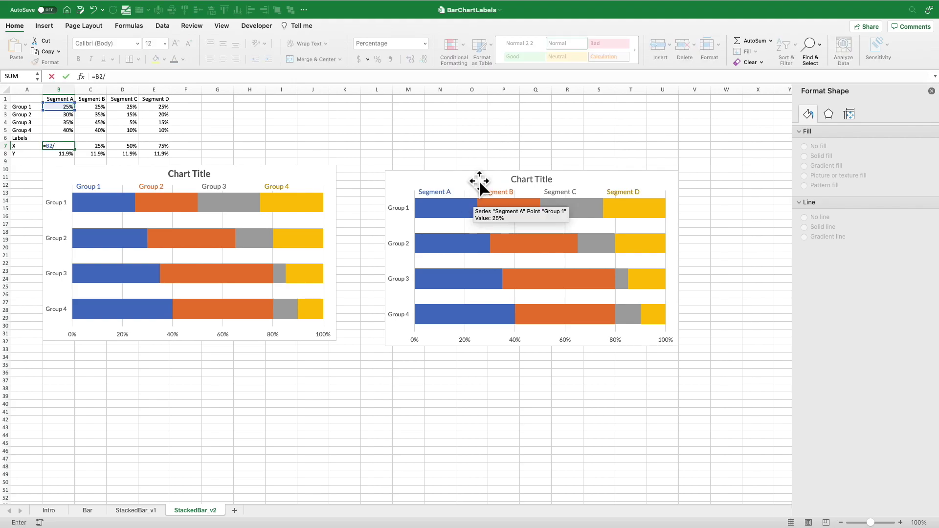
{"action": "key", "text": "Return"}
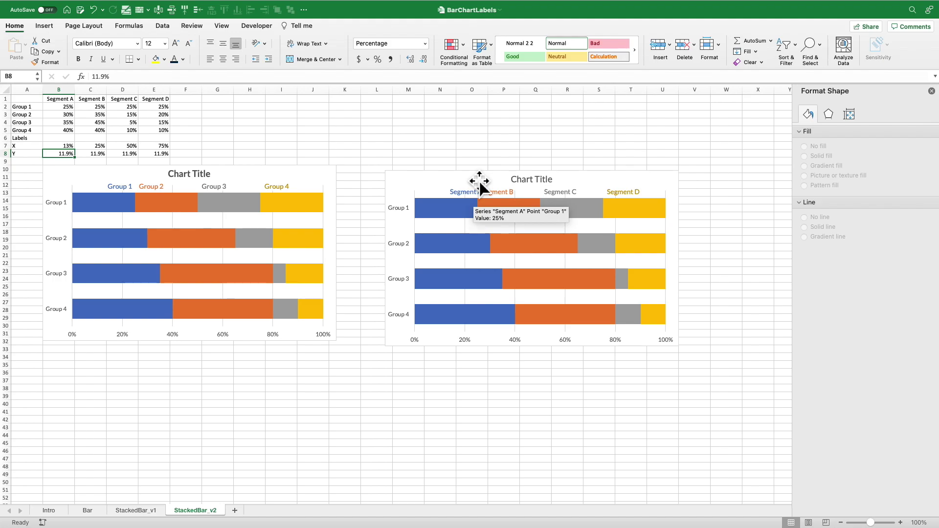
Set the label position of the new chart's segment data labels to Center
{"action": "left_click", "coordinate": [448, 196]}
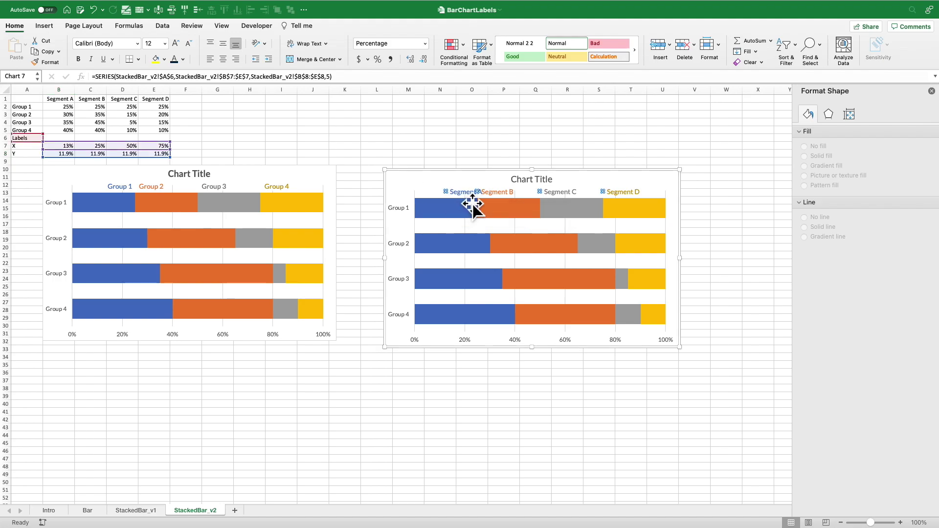
{"action": "left_click", "coordinate": [449, 195]}
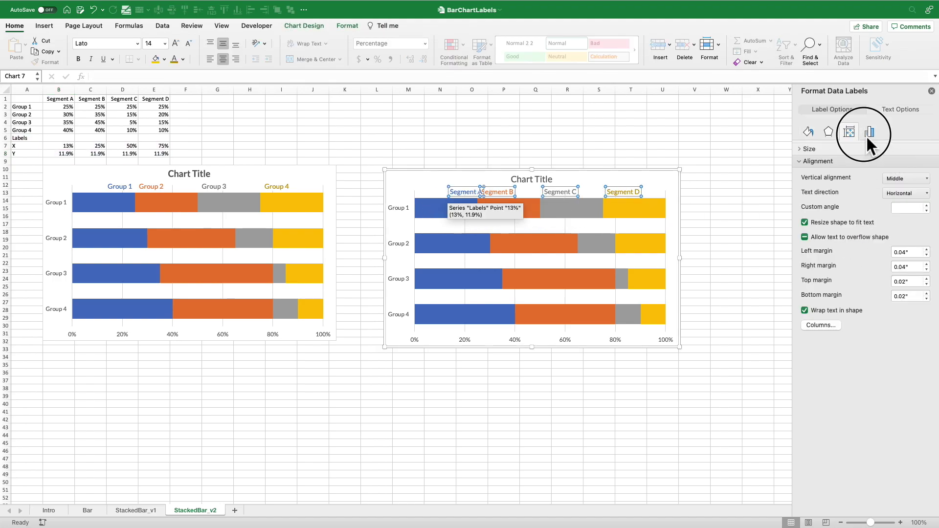
{"action": "left_click", "coordinate": [866, 132]}
{"action": "left_click", "coordinate": [804, 311]}
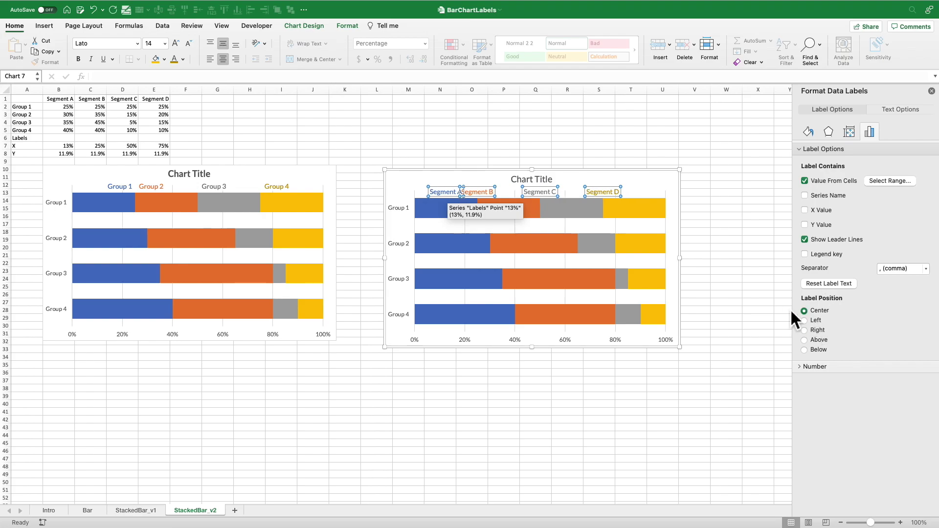
Set the Segment B label's X value in C7 to =B2+C2/2
{"action": "left_click", "coordinate": [92, 146]}
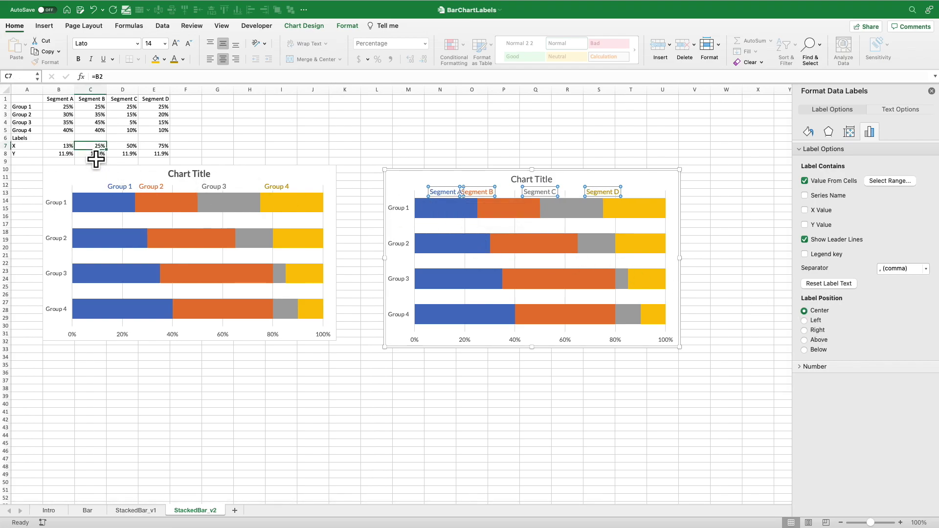
{"action": "type", "text": "="}
{"action": "key", "text": "Up"}
{"action": "key", "text": "Up"}
{"action": "key", "text": "Up"}
{"action": "key", "text": "Up"}
{"action": "key", "text": "Up"}
{"action": "key", "text": "Left"}
{"action": "type", "text": "+"}
{"action": "key", "text": "Up"}
{"action": "key", "text": "Up"}
{"action": "key", "text": "Up"}
{"action": "key", "text": "Up"}
{"action": "key", "text": "Up"}
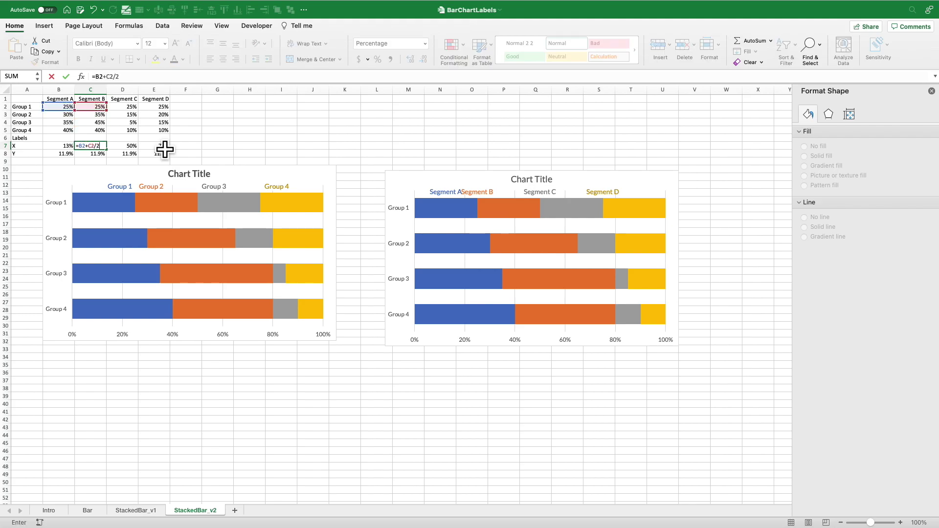
{"action": "key", "text": "Tab"}
Set the Segment C label's X value in D7 to =SUM(B2:C2)+D2/2
{"action": "type", "text": "=sum("}
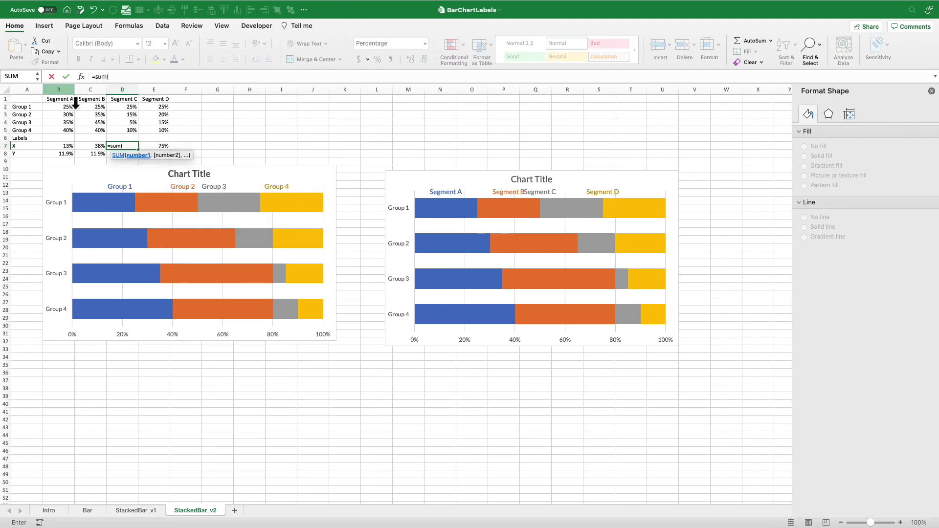
{"action": "left_click_drag", "start_coordinate": [61, 107], "coordinate": [98, 115]}
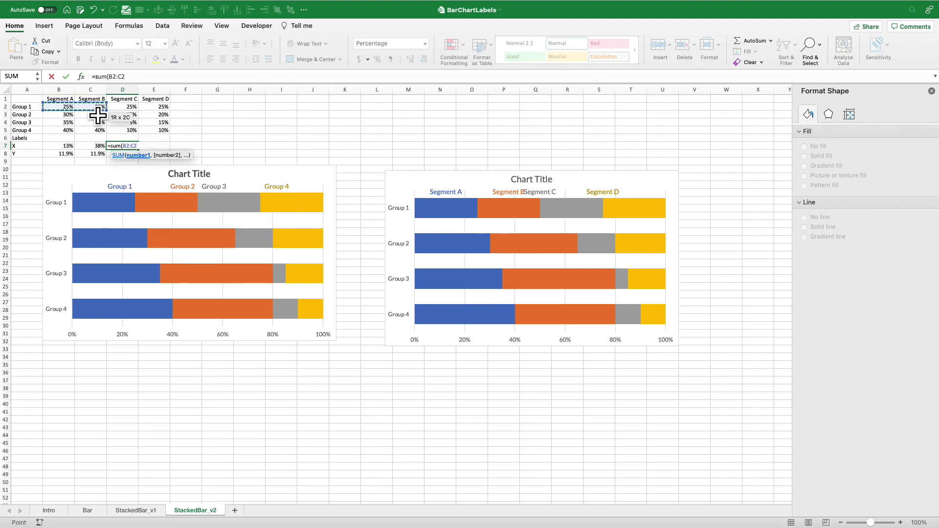
{"action": "type", "text": ")"}
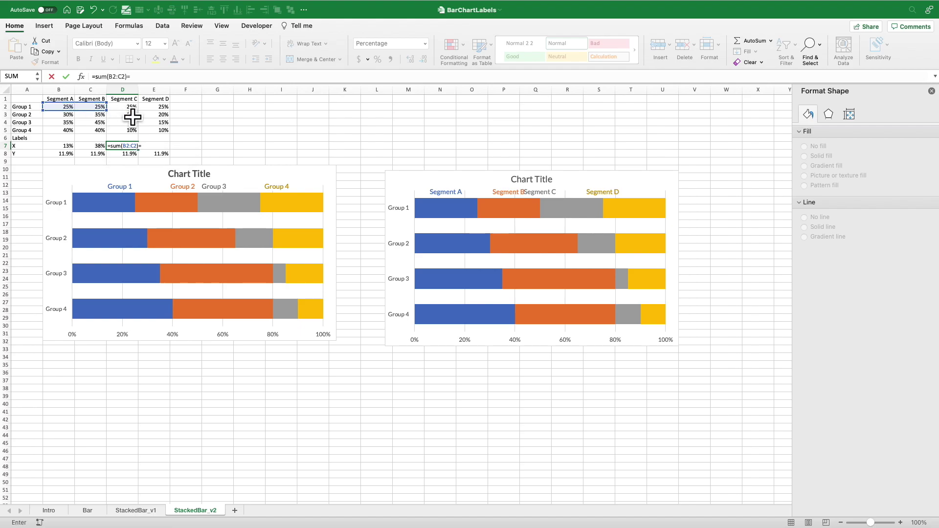
{"action": "type", "text": "+D2/2"}
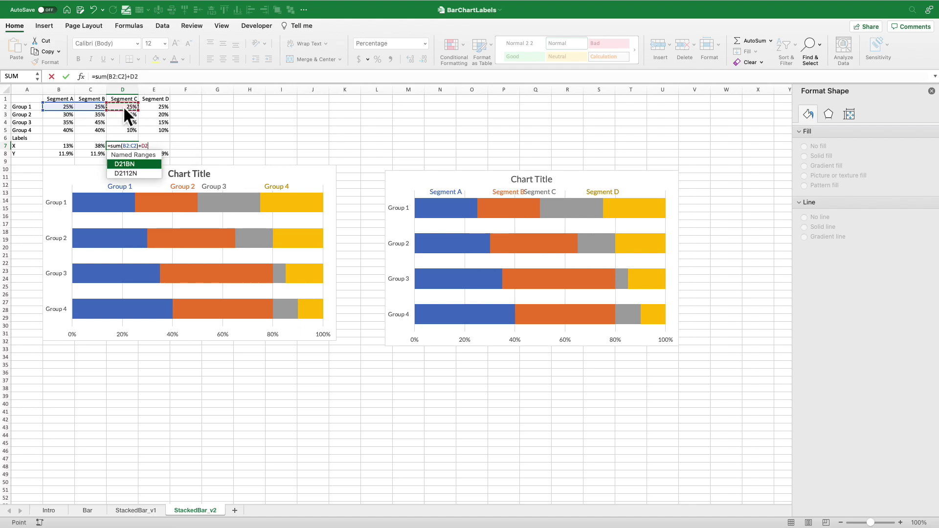
{"action": "key", "text": "Return"}
Set the Segment D label's X value in E7 to =SUM(B2:D2)+E2/2
{"action": "key", "text": "Right"}
{"action": "type", "text": "=sum("}
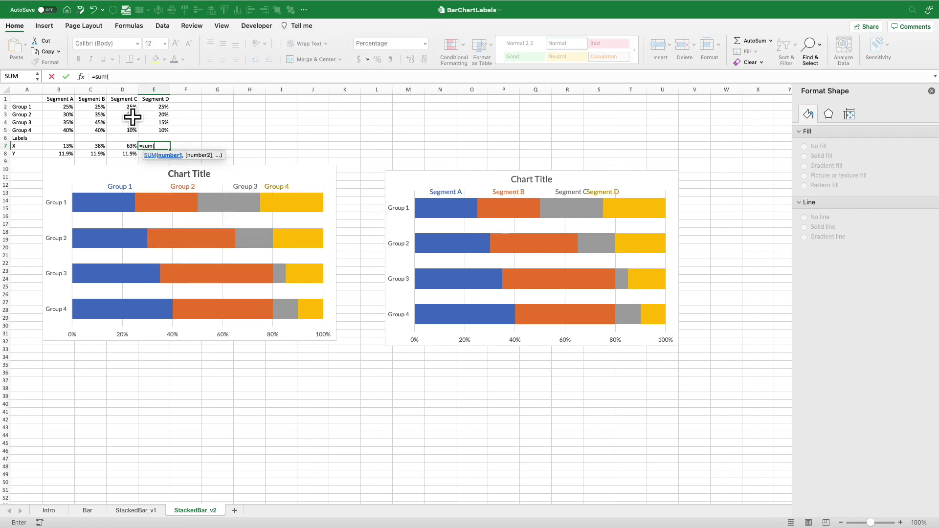
{"action": "left_click_drag", "start_coordinate": [123, 106], "coordinate": [70, 107]}
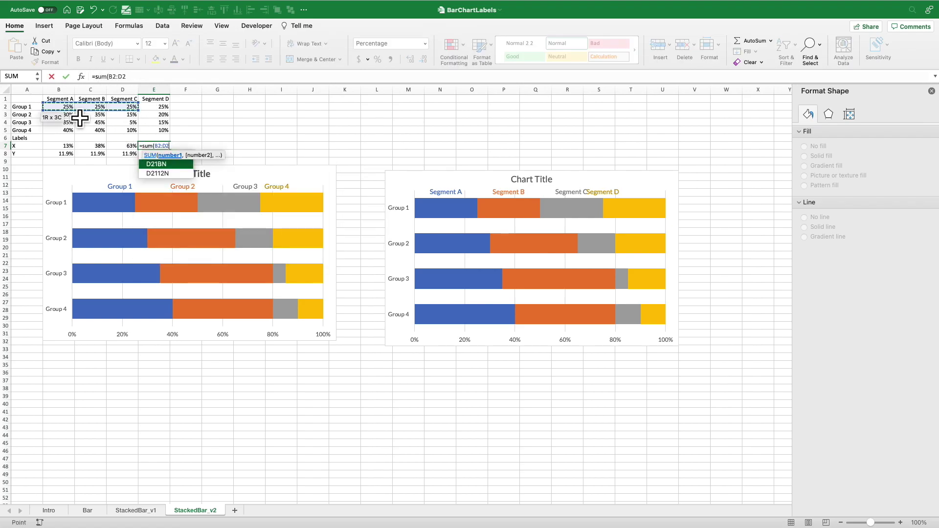
{"action": "type", "text": "+"}
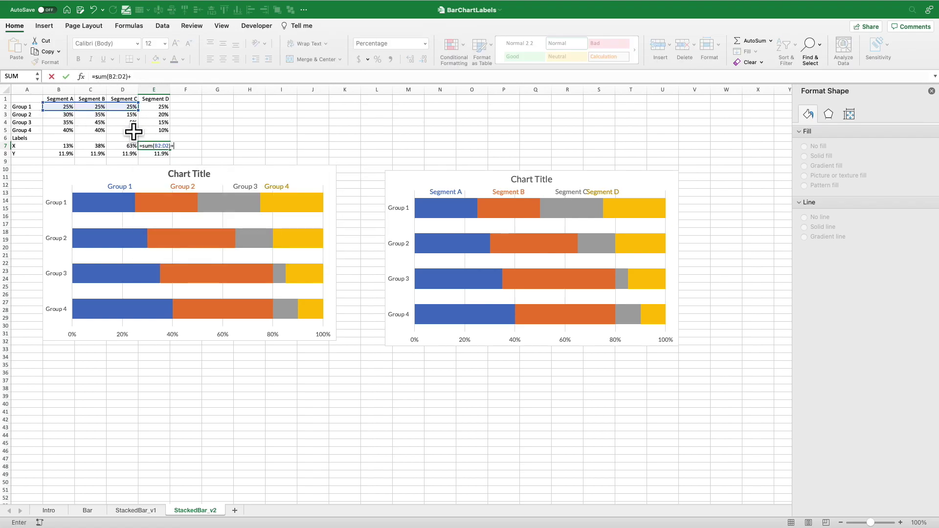
{"action": "left_click", "coordinate": [167, 107]}
{"action": "type", "text": "/2"}
{"action": "key", "text": "Return"}
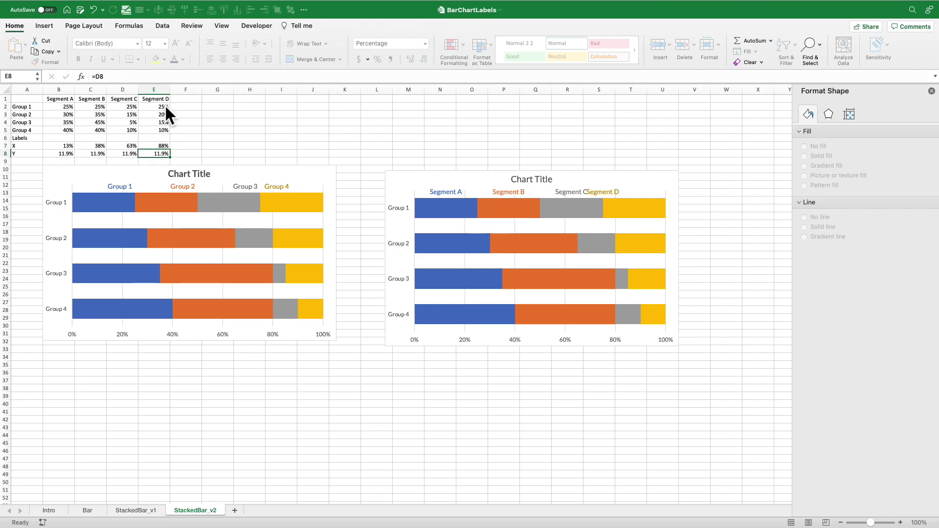
Try a label Y value of 11% in B8, undo it, and enter 11.0% again
{"action": "key", "text": "Left"}
{"action": "key", "text": "Left"}
{"action": "key", "text": "Left"}
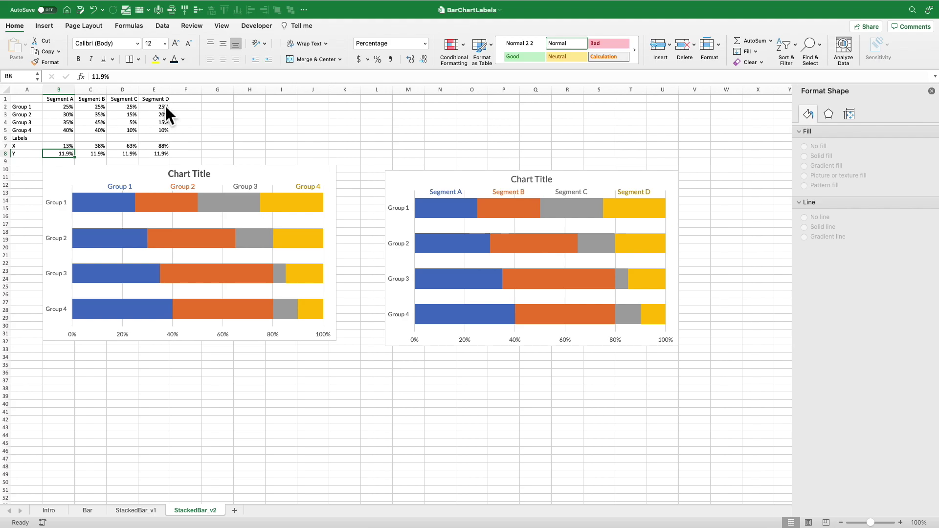
{"action": "type", "text": "11"}
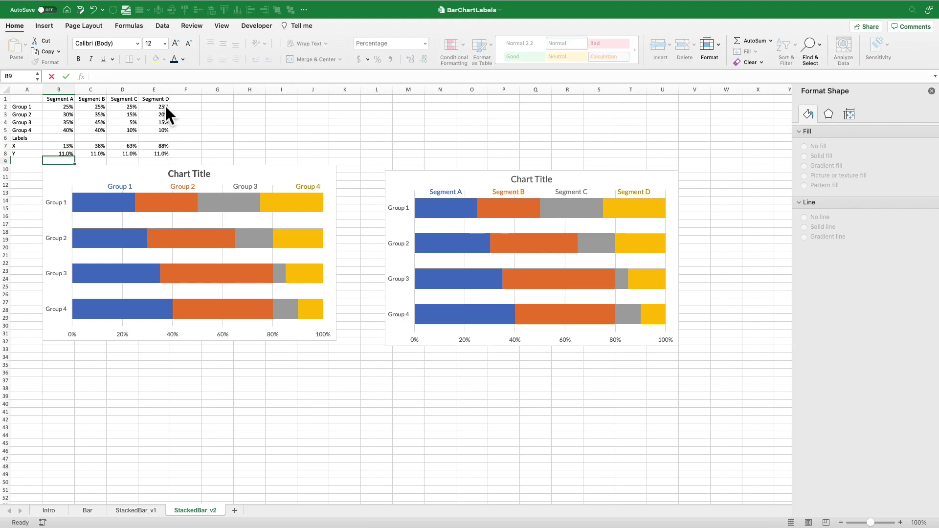
{"action": "key", "text": "Return"}
{"action": "key", "text": "super+z"}
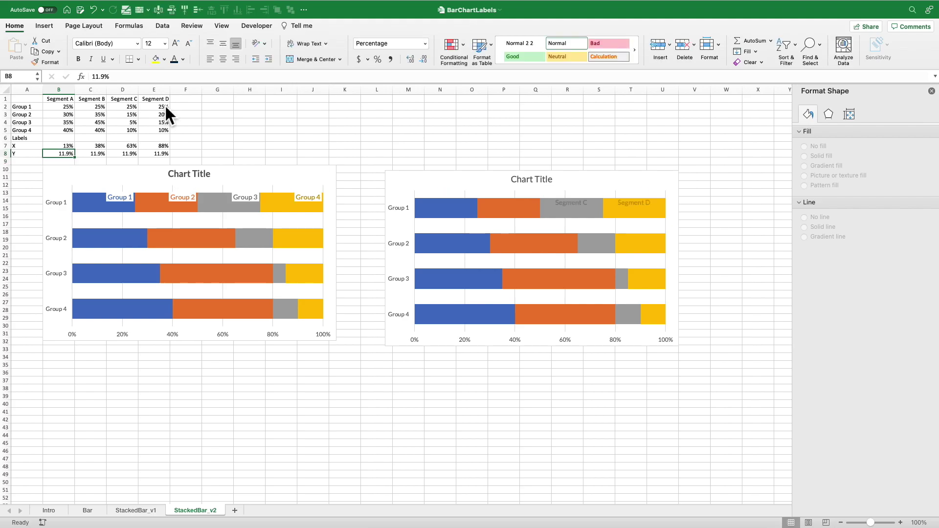
{"action": "type", "text": "11.0"}
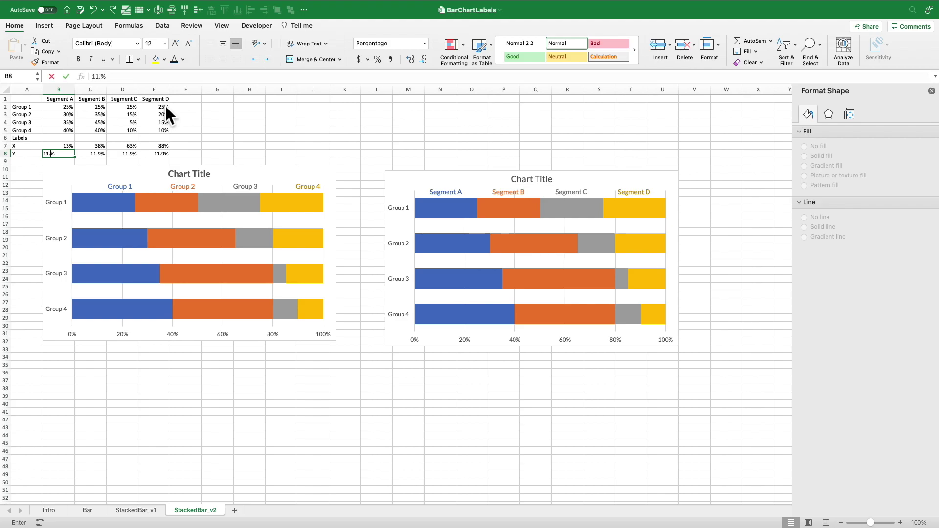
{"action": "key", "text": "Return"}
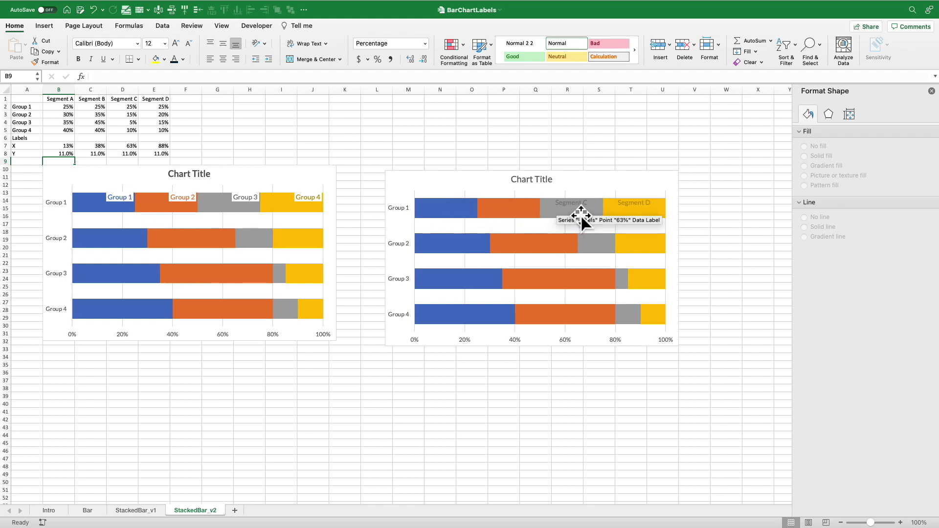
Try label heights of 11.5% and 11.7% in the Y value cell B8
{"action": "key", "text": "Up"}
{"action": "type", "text": "11.5"}
{"action": "key", "text": "Return"}
{"action": "key", "text": "Up"}
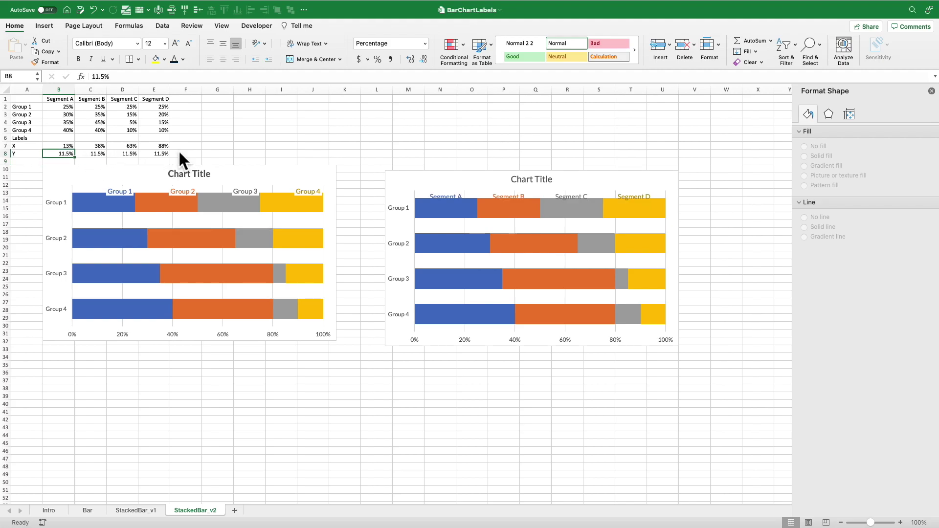
{"action": "type", "text": "11.7"}
{"action": "key", "text": "Return"}
Set the labels' Y value in B8 to 11.8%
{"action": "key", "text": "Up"}
{"action": "type", "text": "1..8"}
{"action": "key", "text": "Return"}
{"action": "key", "text": "Up"}
{"action": "type", "text": "11."}
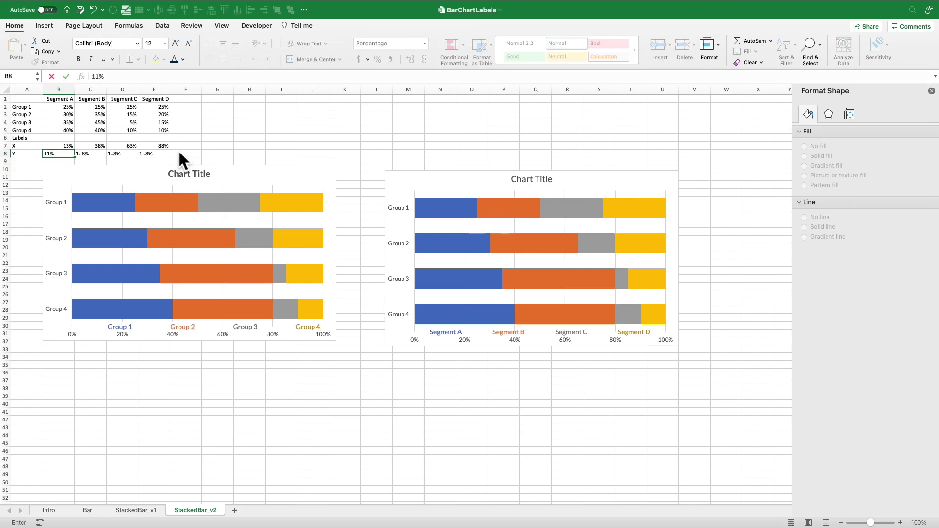
{"action": "type", "text": "8"}
{"action": "key", "text": "Return"}
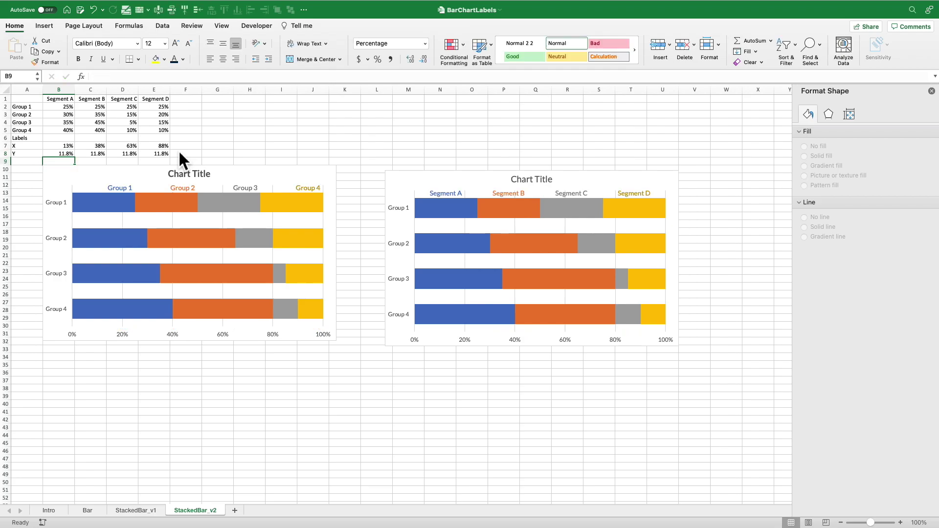
Copy the StackedBar_v1 chart with colored segment labels into StackedBar_v2 and place it beside the new chart, under the data table
{"action": "left_click", "coordinate": [136, 510]}
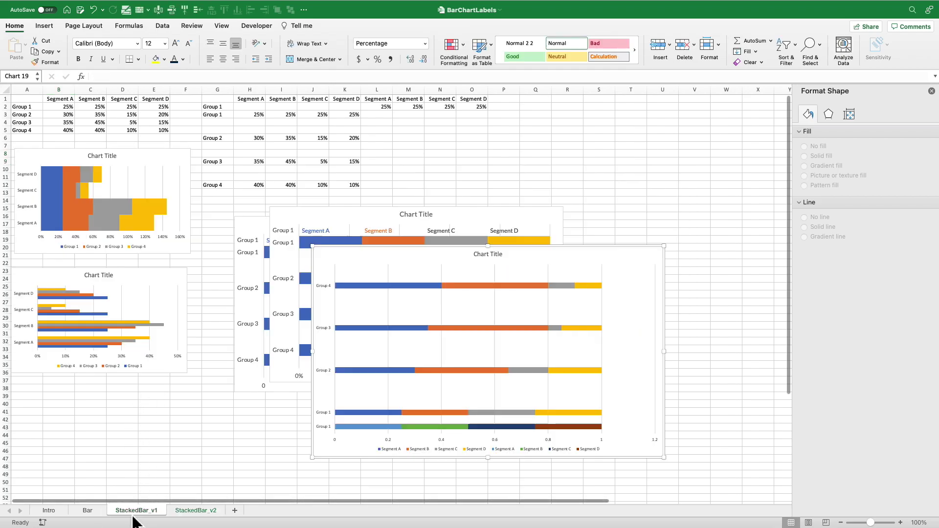
{"action": "left_click", "coordinate": [483, 274]}
{"action": "left_click", "coordinate": [193, 510]}
{"action": "left_click", "coordinate": [377, 413]}
{"action": "key", "text": "super+v"}
{"action": "left_click_drag", "start_coordinate": [406, 398], "coordinate": [150, 183]}
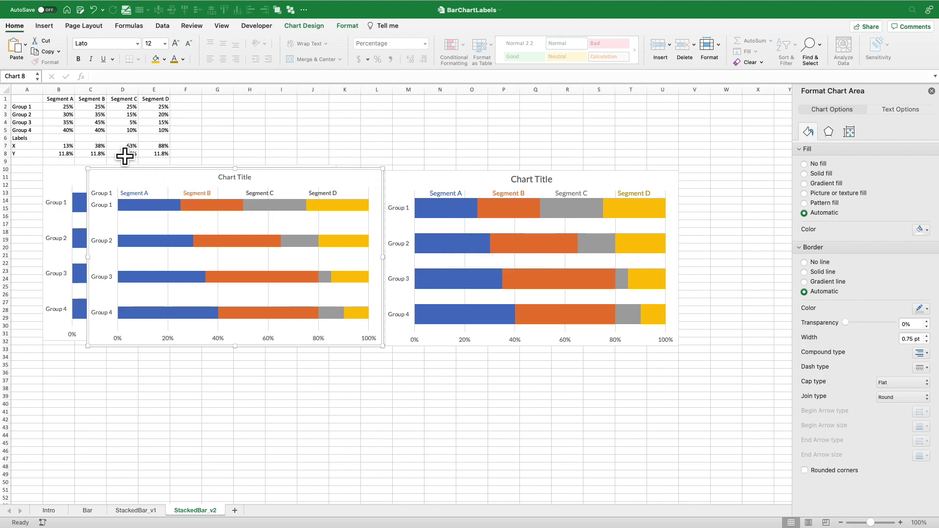
Examine the StackedBar_v2 data table in A1:E9 and compare the charts on the StackedBar_v1 and Bar sheets, returning to StackedBar_v2
{"action": "left_click_drag", "start_coordinate": [25, 99], "coordinate": [162, 170]}
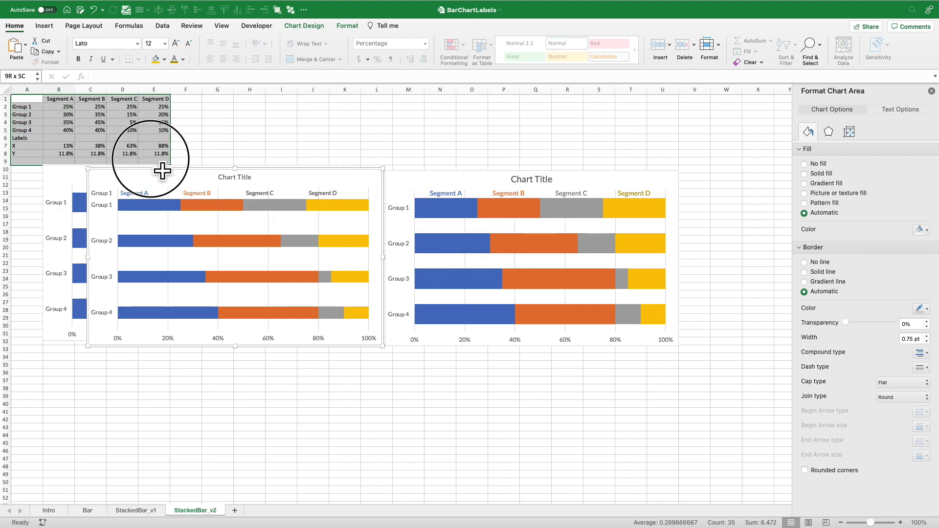
{"action": "left_click", "coordinate": [226, 146]}
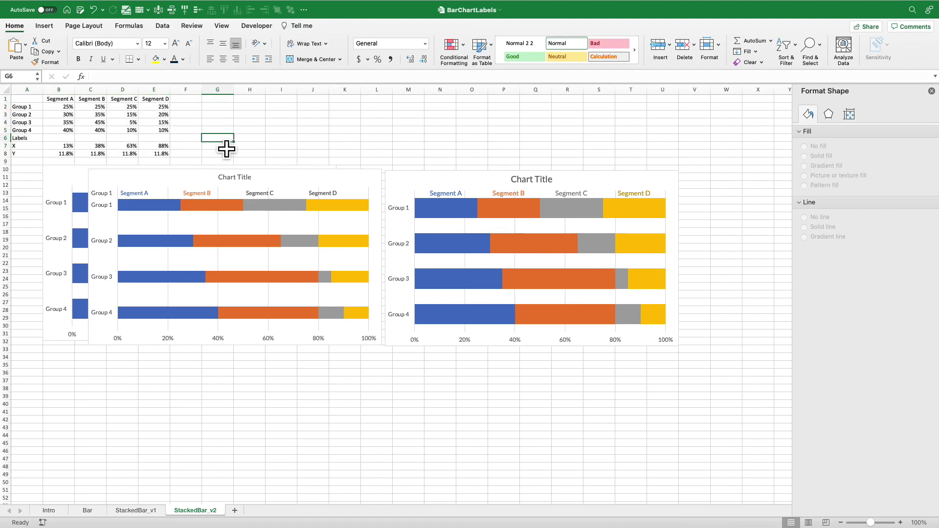
{"action": "left_click", "coordinate": [137, 514]}
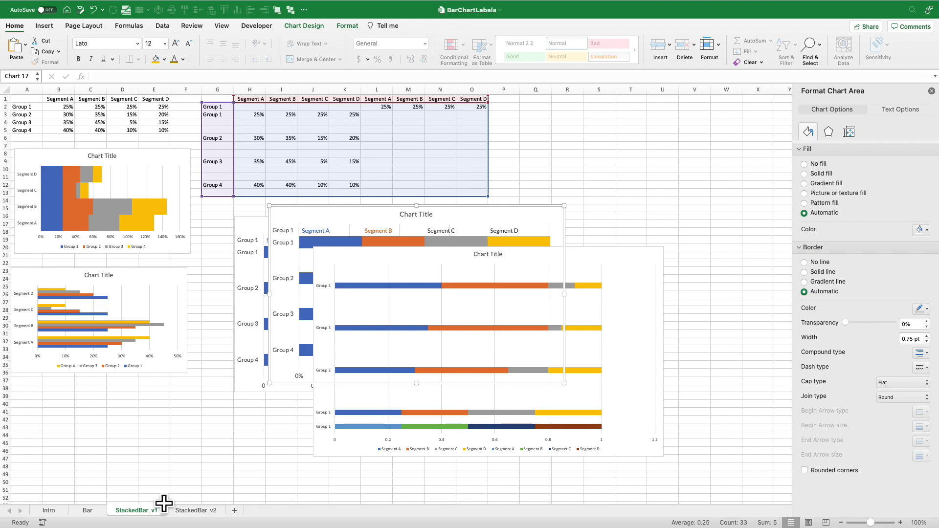
{"action": "left_click", "coordinate": [89, 511]}
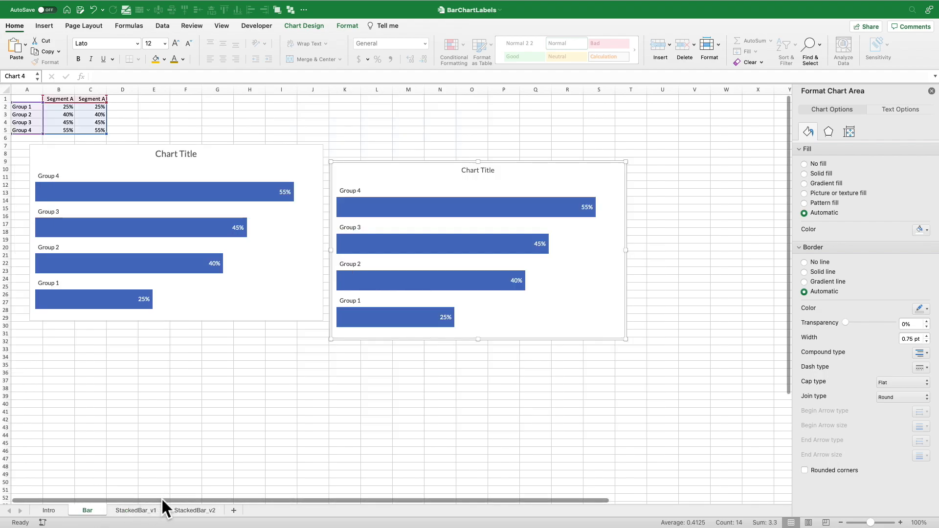
{"action": "left_click", "coordinate": [196, 511]}
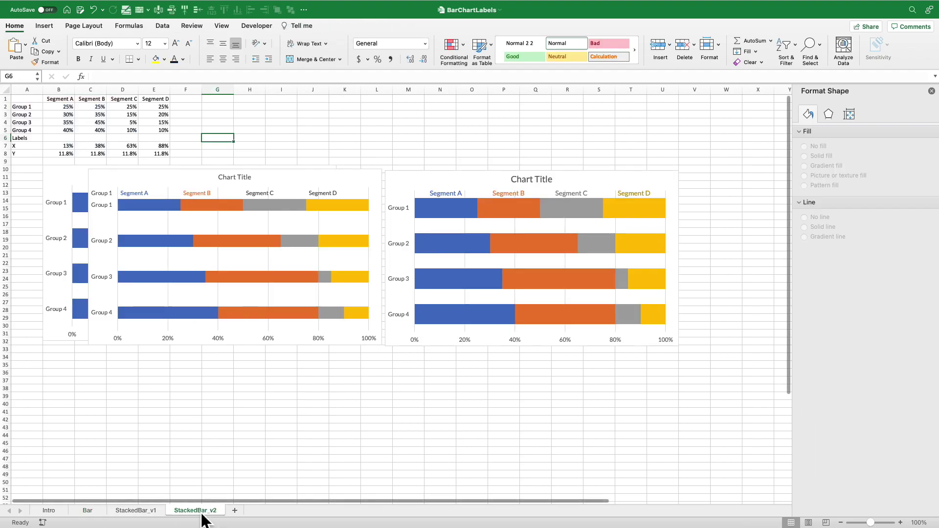